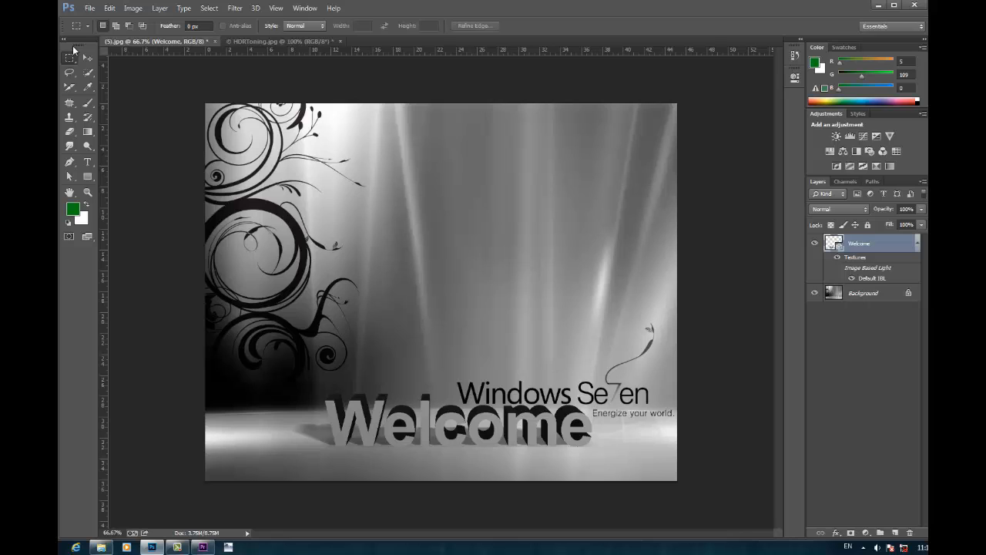
click(89, 8)
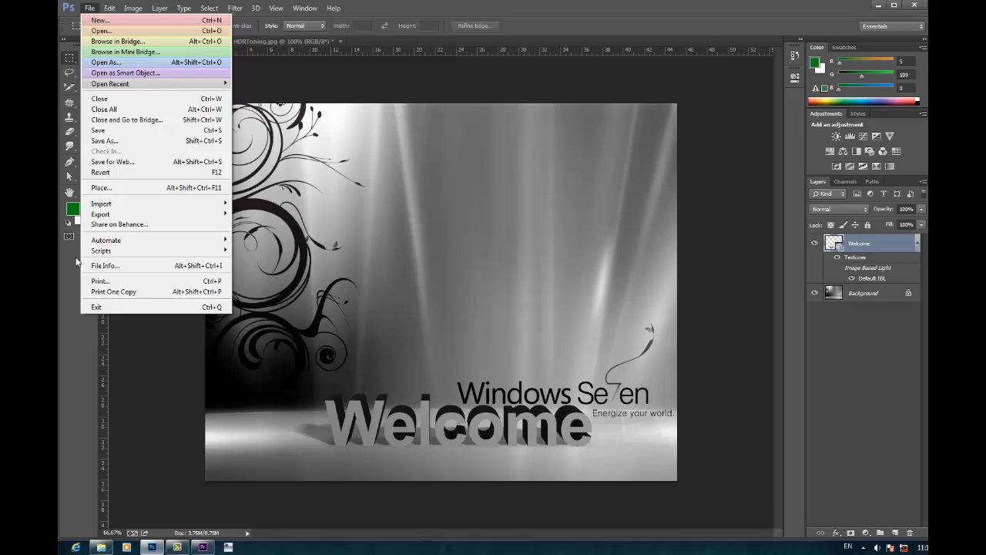
click(64, 292)
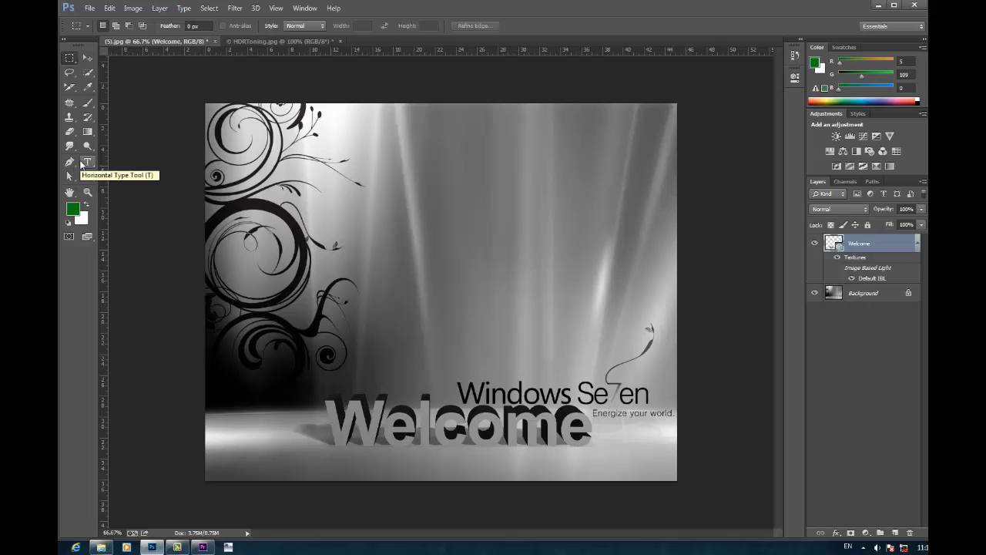
click(177, 547)
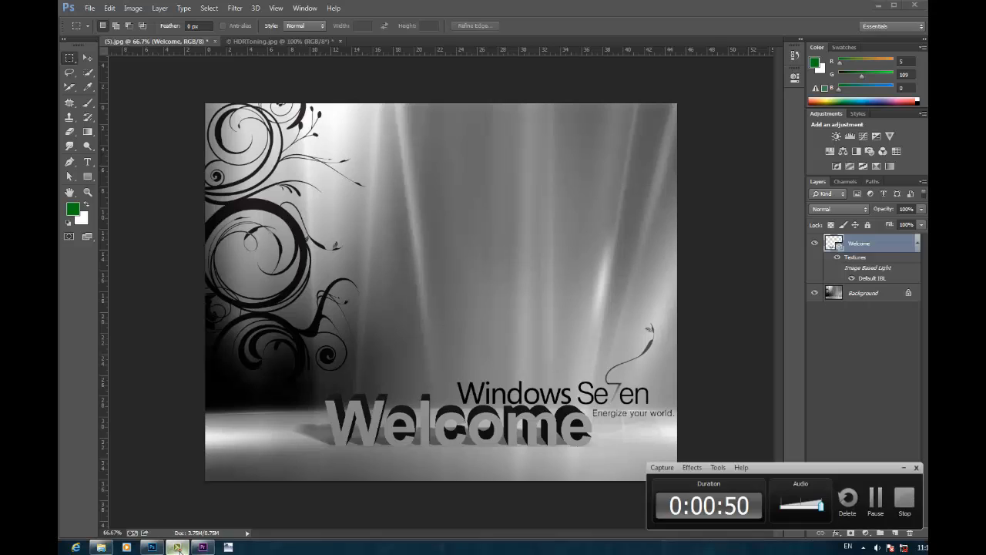
click(177, 547)
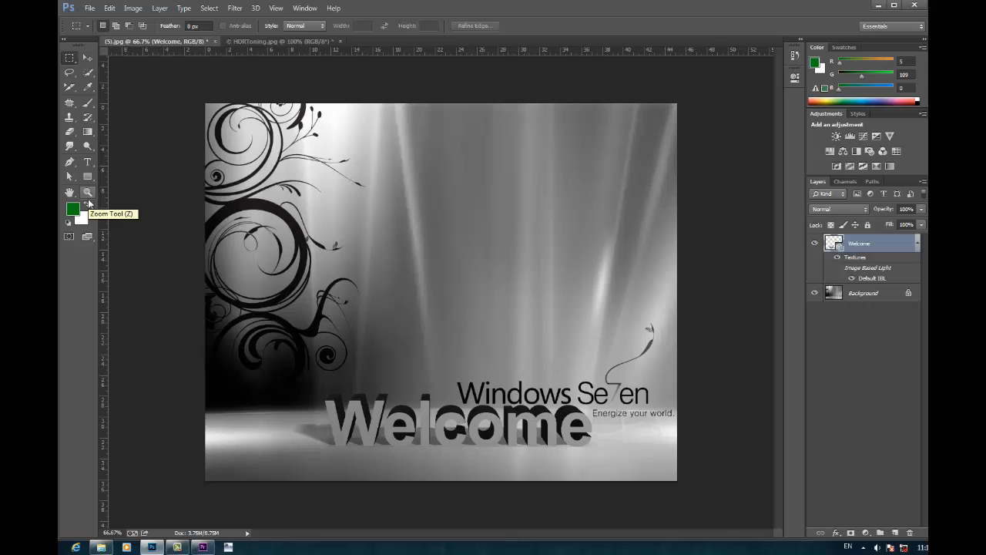
Step: Draw a rectangular marquee selection over the light rays in the upper middle of the image
click(67, 56)
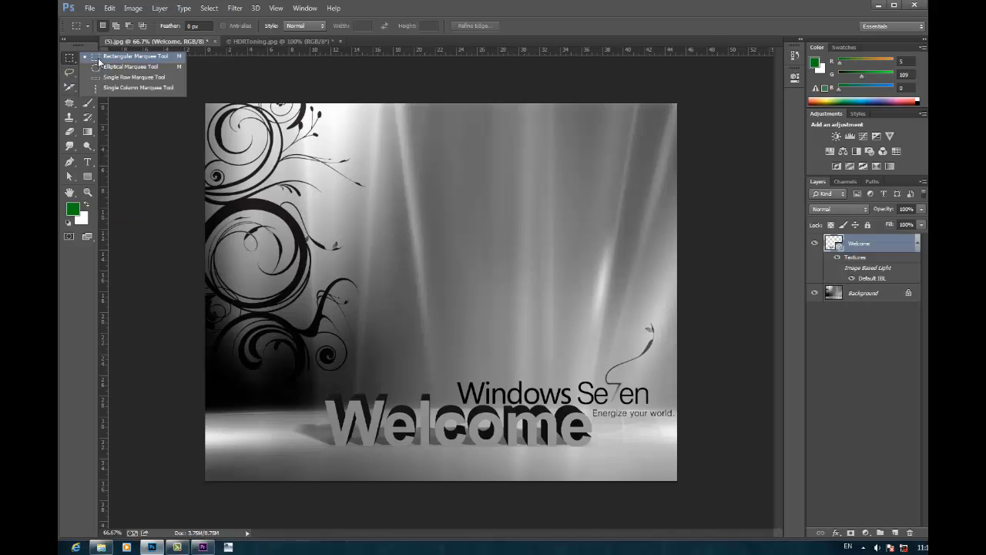
click(104, 60)
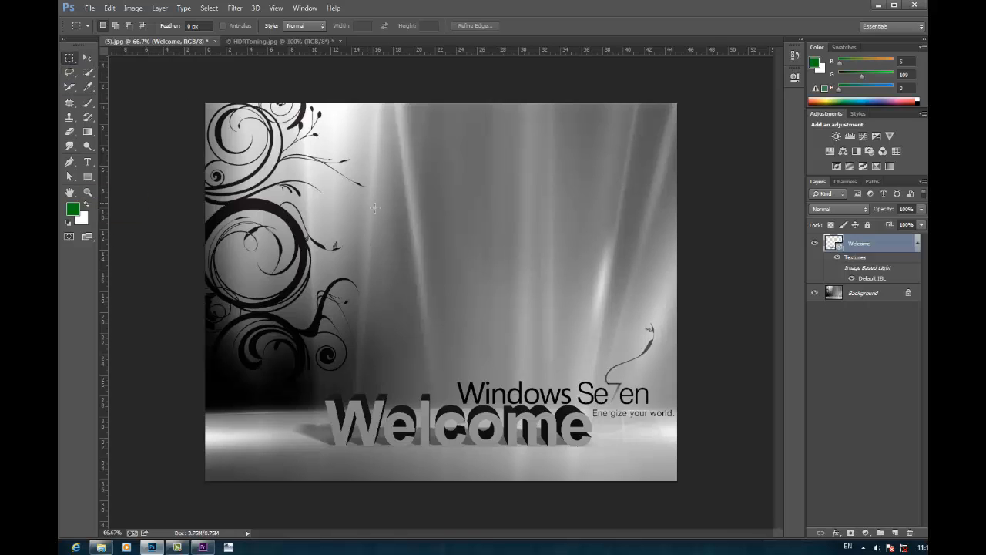
drag(368, 160, 558, 309)
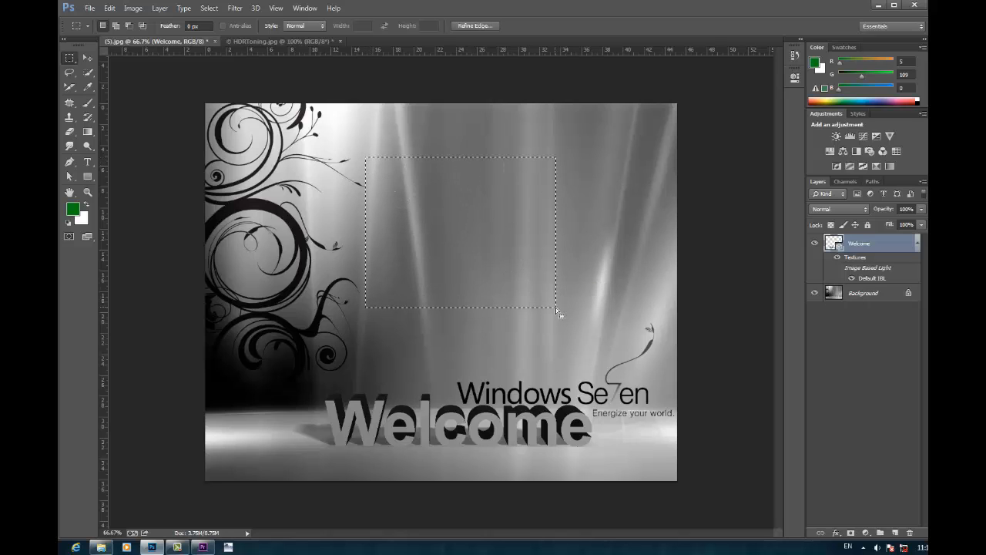
Step: Replace the rectangular selection with a large elliptical marquee selection over the upper middle of the image
click(70, 58)
click(105, 59)
click(69, 59)
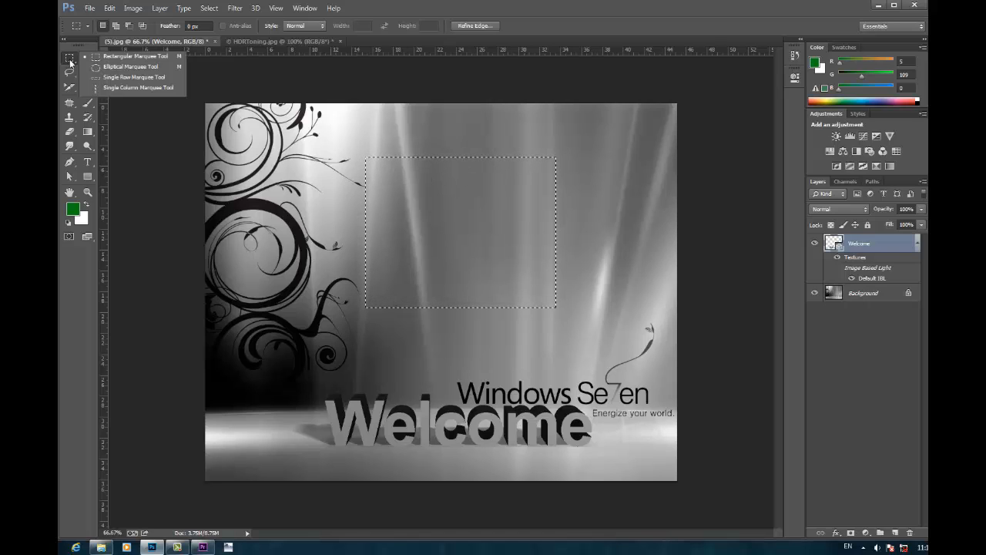
click(123, 69)
drag(322, 139, 553, 339)
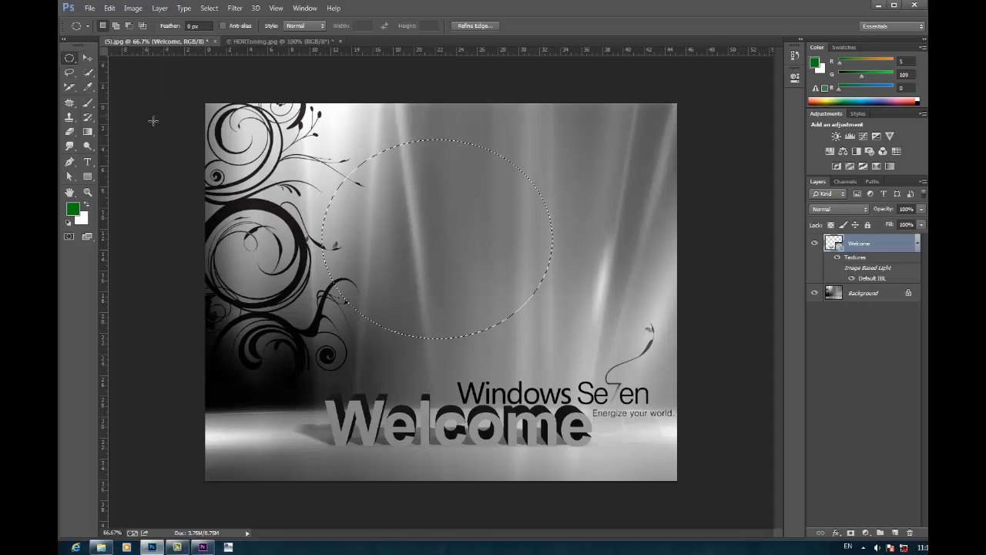
Step: Add a single-row marquee selection across the image just above the elliptical selection
click(77, 62)
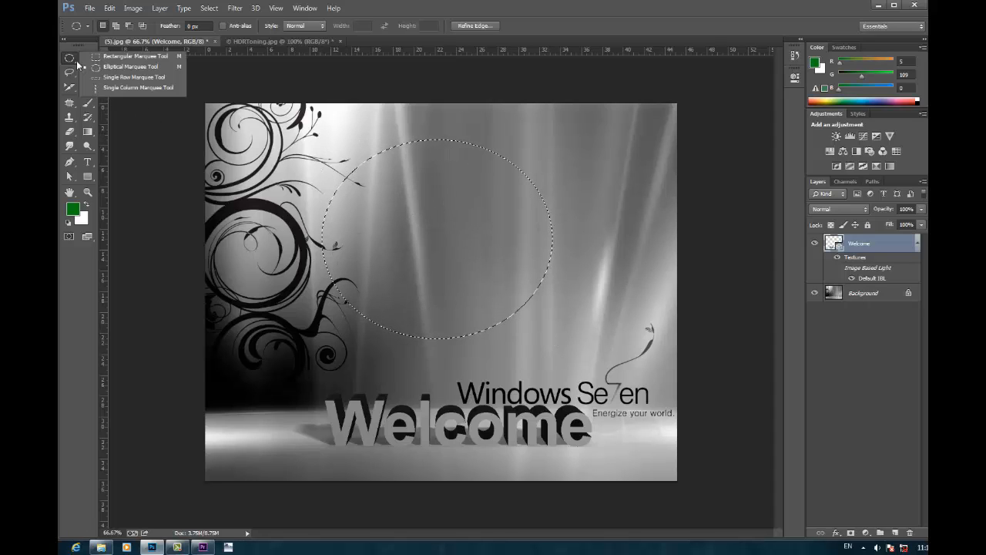
click(118, 77)
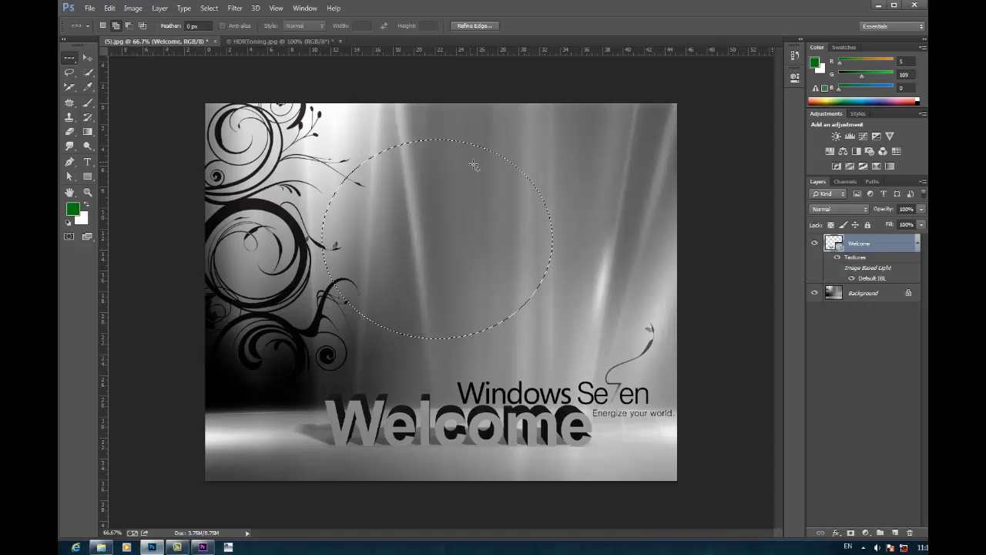
shift+click(477, 133)
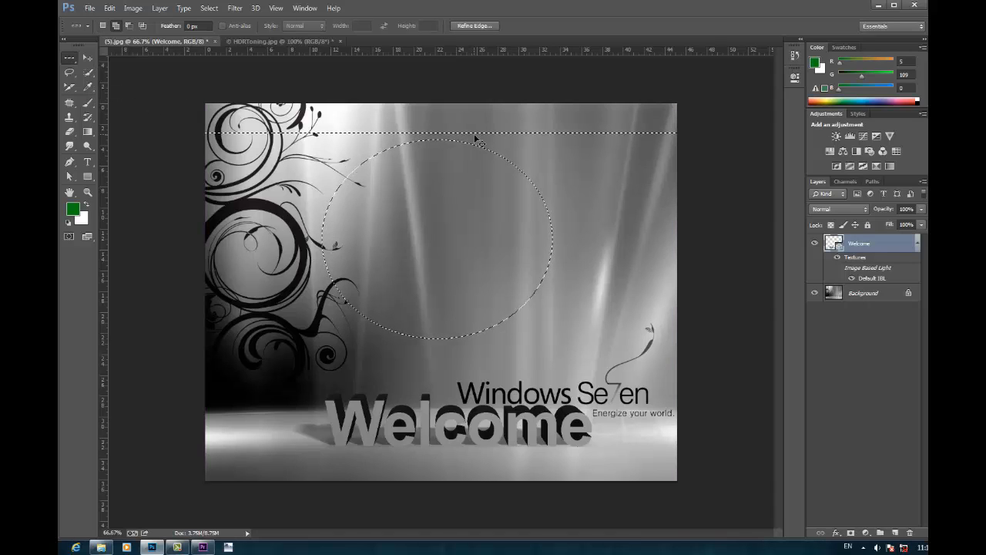
Step: Clear the combined selection and make a single-row marquee in New selection mode about a third of the way down the image
key(ctrl+d)
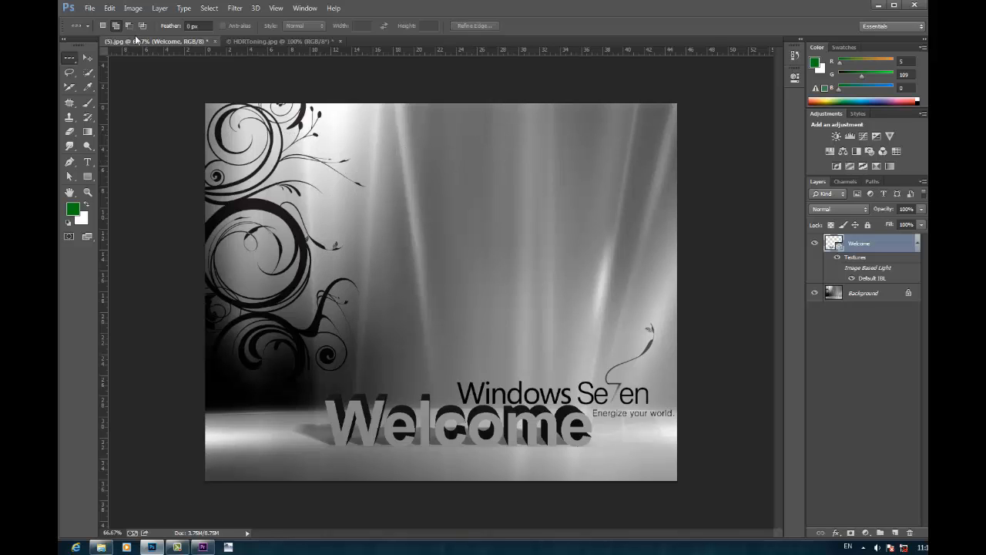
click(103, 27)
click(444, 222)
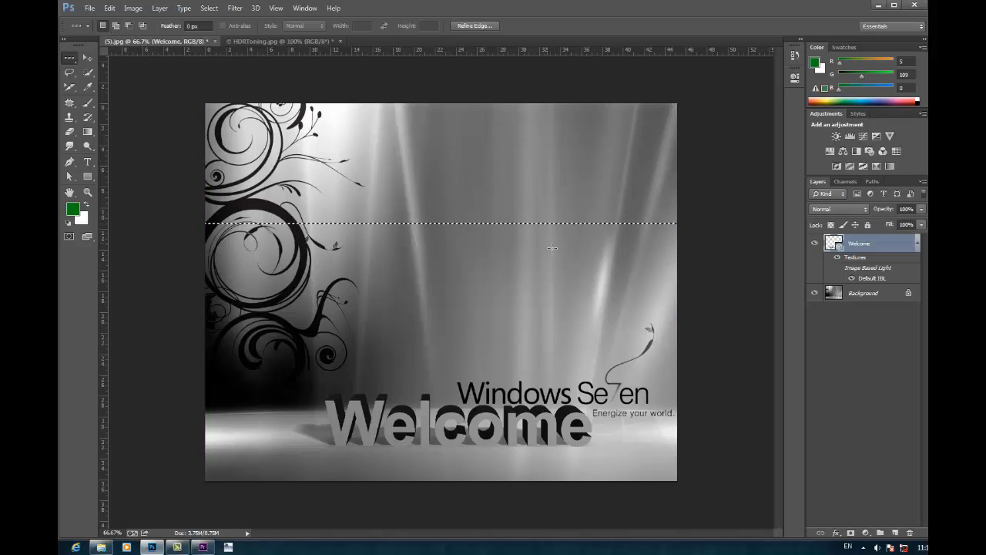
Step: Examine the thickness of the single-row selection at pixel level, magnified to 3200%
key(ctrl+plus)
key(ctrl+plus)
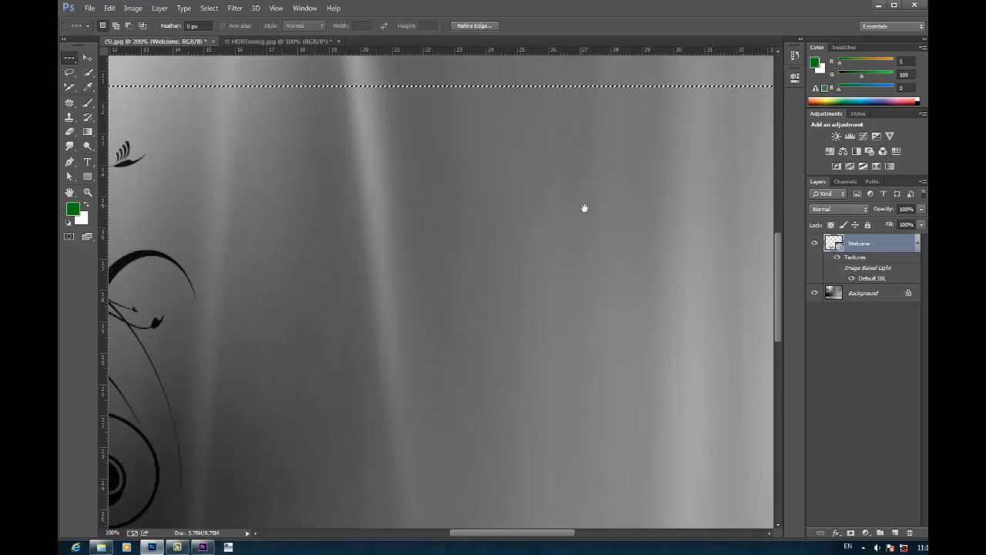
drag(583, 207, 631, 313)
key(ctrl+plus)
key(ctrl+plus)
key(ctrl+plus)
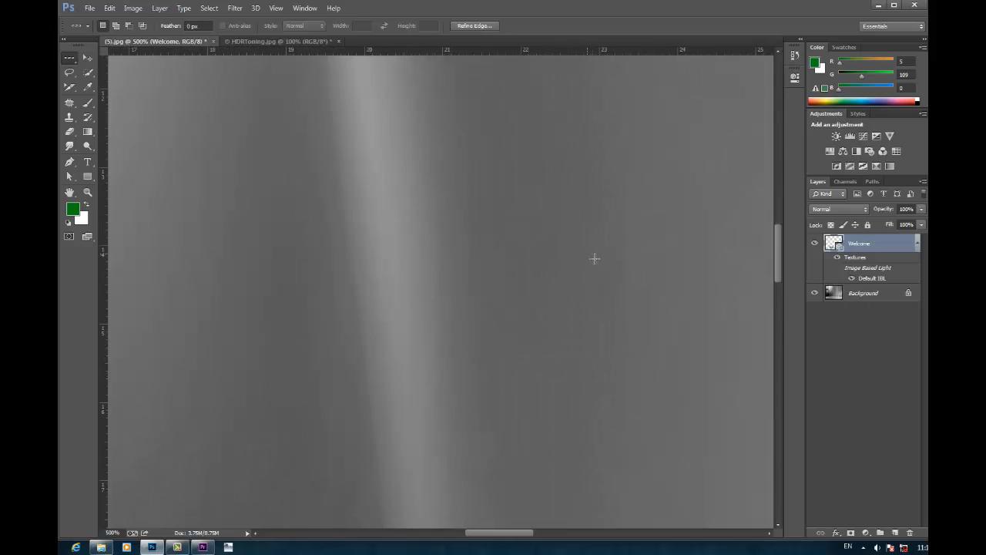
drag(606, 263, 648, 474)
key(ctrl+plus)
key(ctrl+plus)
key(ctrl+plus)
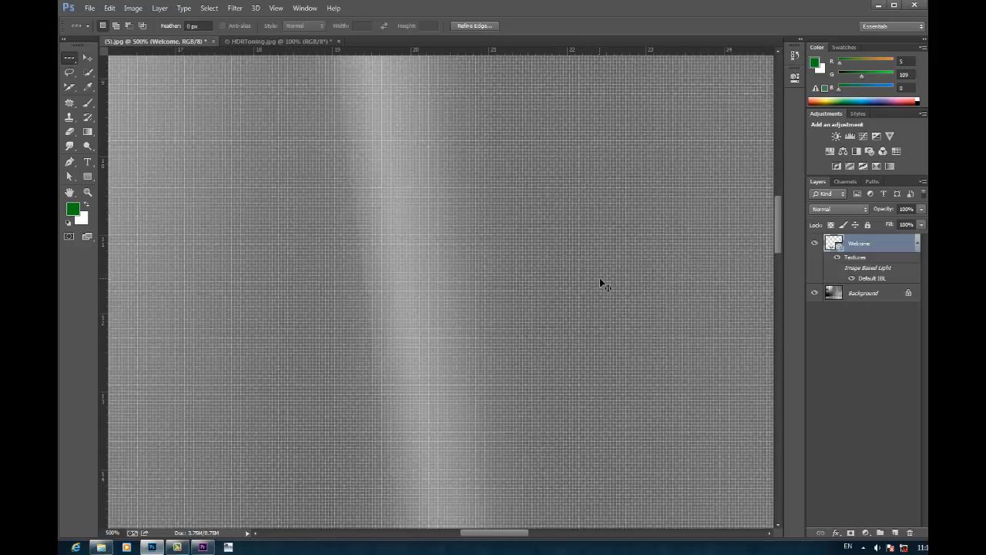
drag(590, 264, 608, 308)
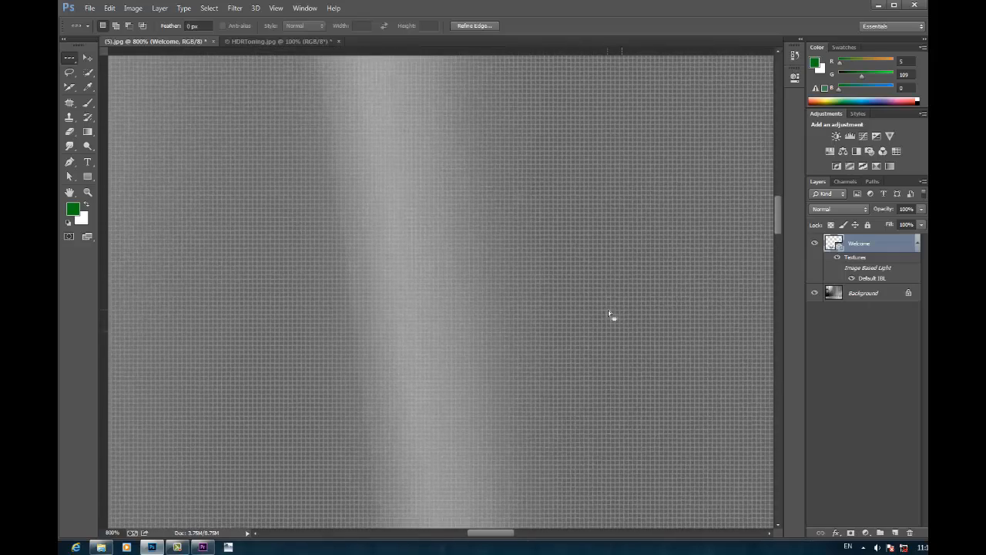
key(ctrl+plus)
key(ctrl+plus)
key(ctrl+plus)
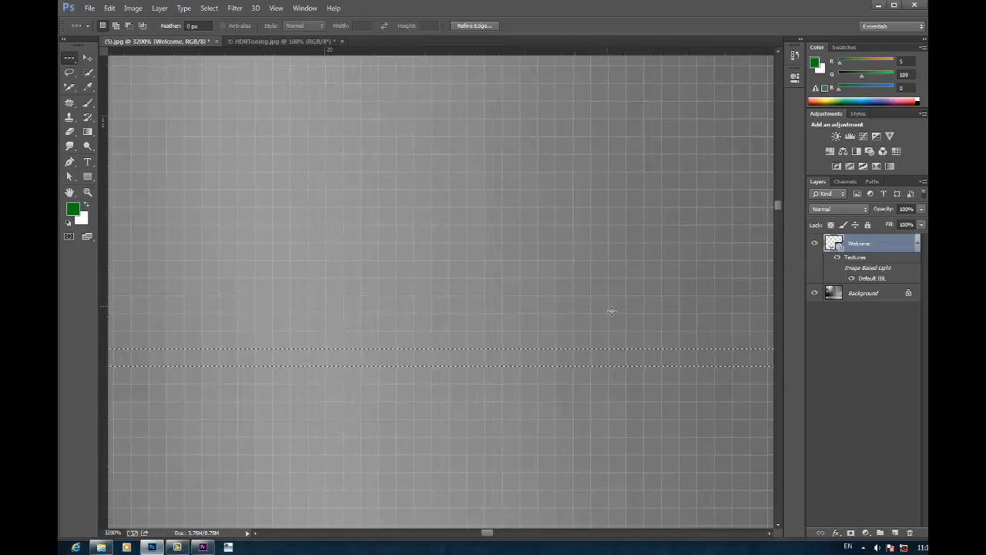
drag(511, 297, 736, 227)
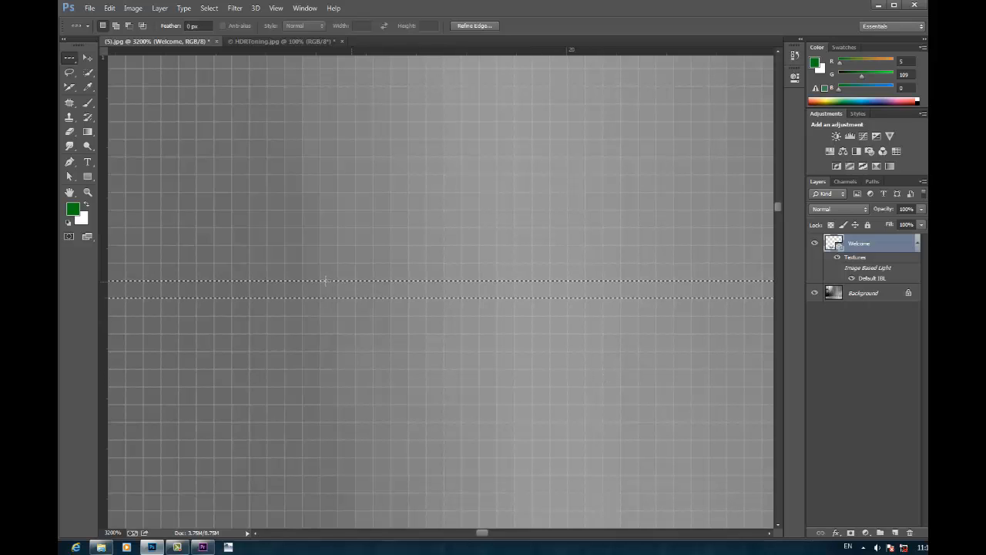
Step: Add a single-column marquee selection crossing the selected pixel row, and clear both selections
click(70, 57)
click(115, 91)
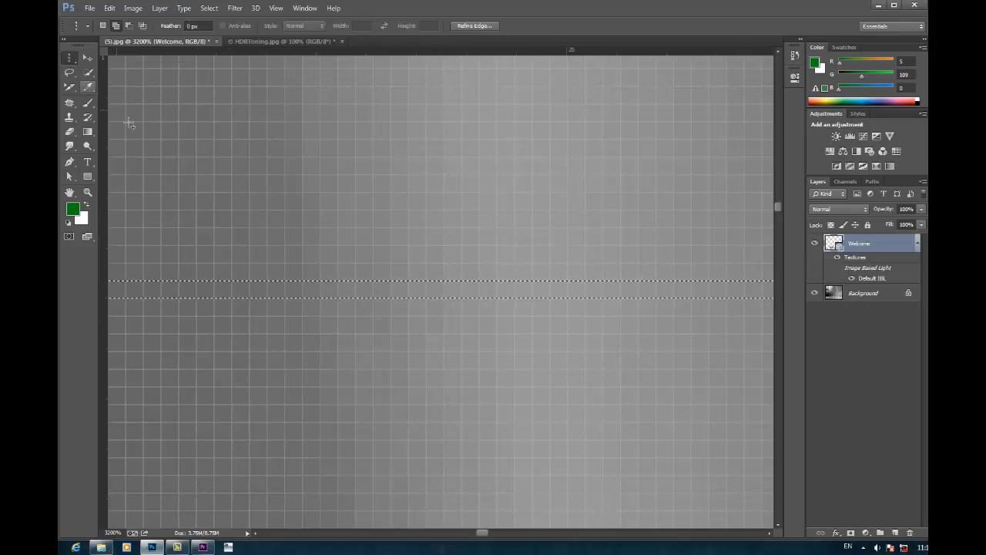
click(256, 209)
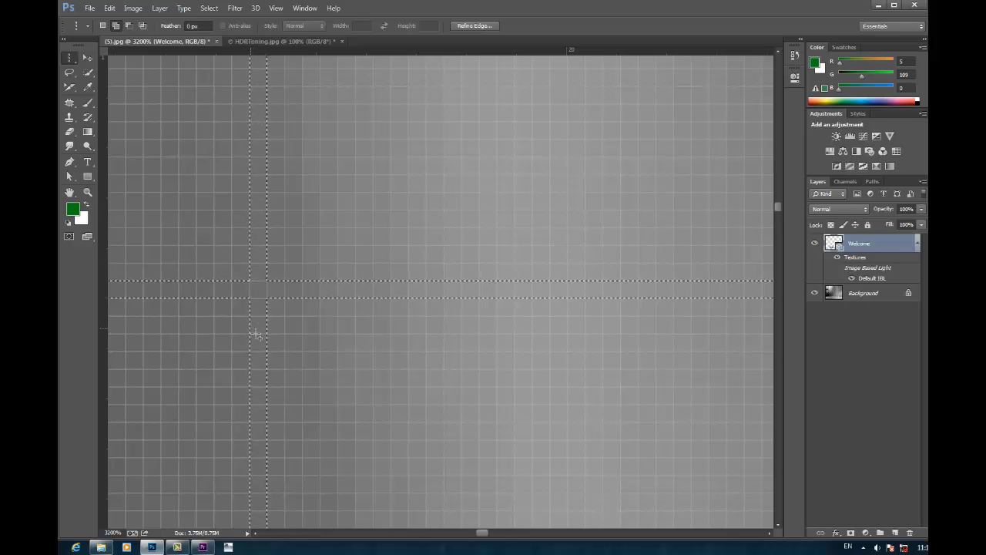
click(297, 287)
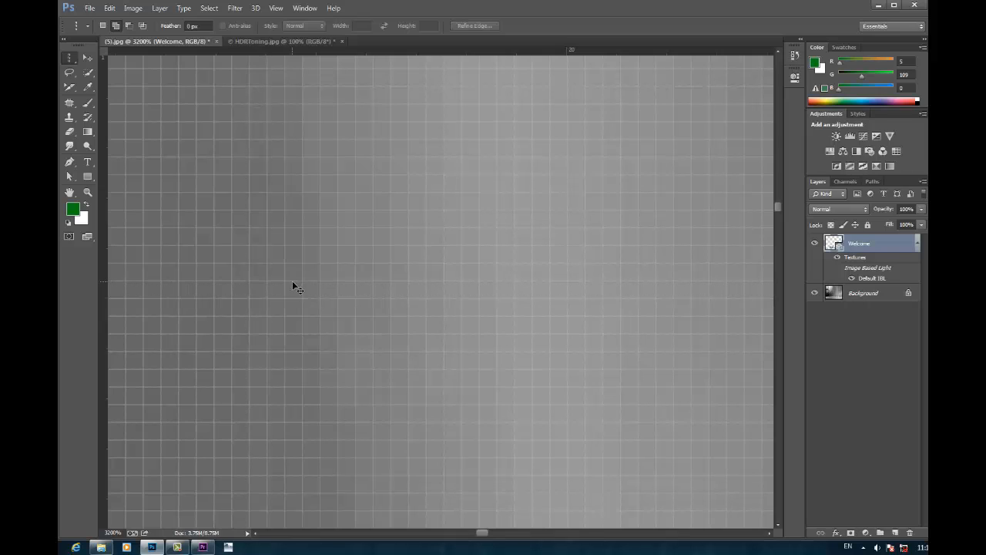
Step: Hide the Welcome 3D text layer and delete it from the document
key(ctrl+minus)
key(ctrl+minus)
key(ctrl+minus)
key(ctrl+minus)
key(ctrl+minus)
key(ctrl+minus)
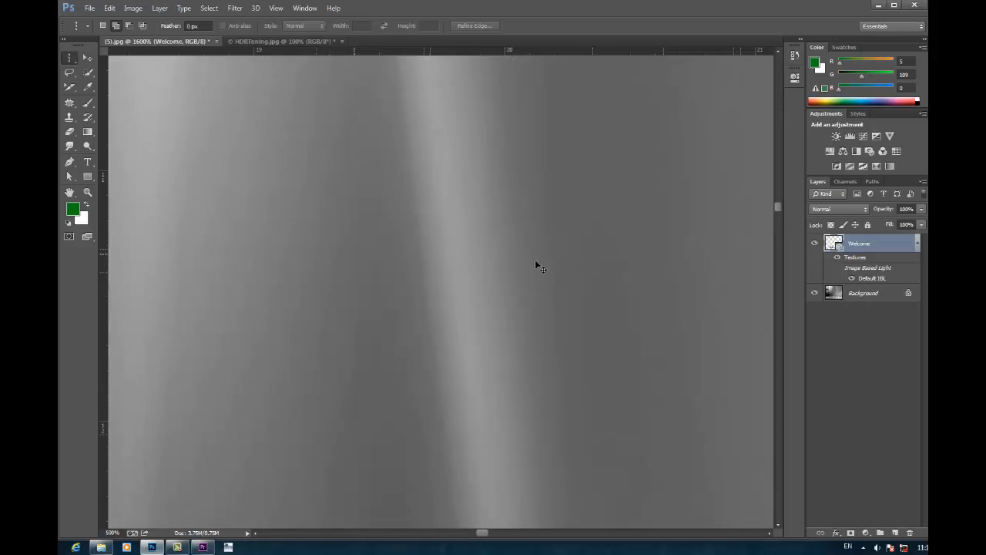
key(ctrl+minus)
key(ctrl+minus)
key(ctrl+minus)
key(ctrl+minus)
key(ctrl+minus)
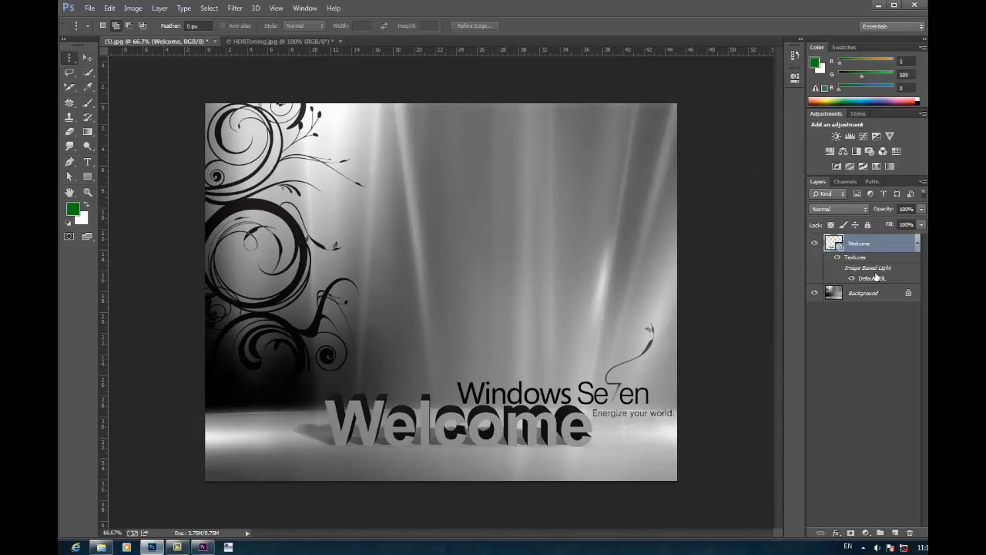
click(814, 242)
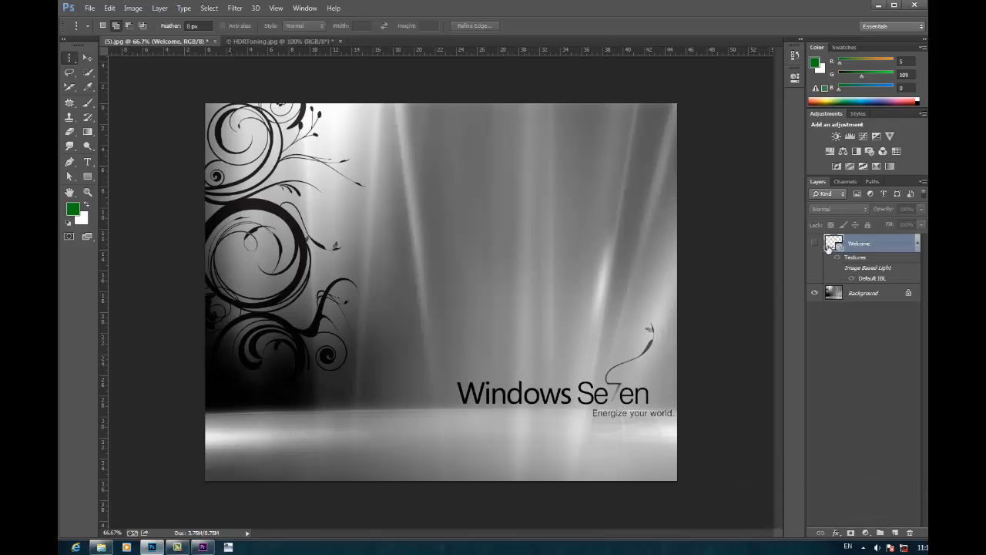
key(Delete)
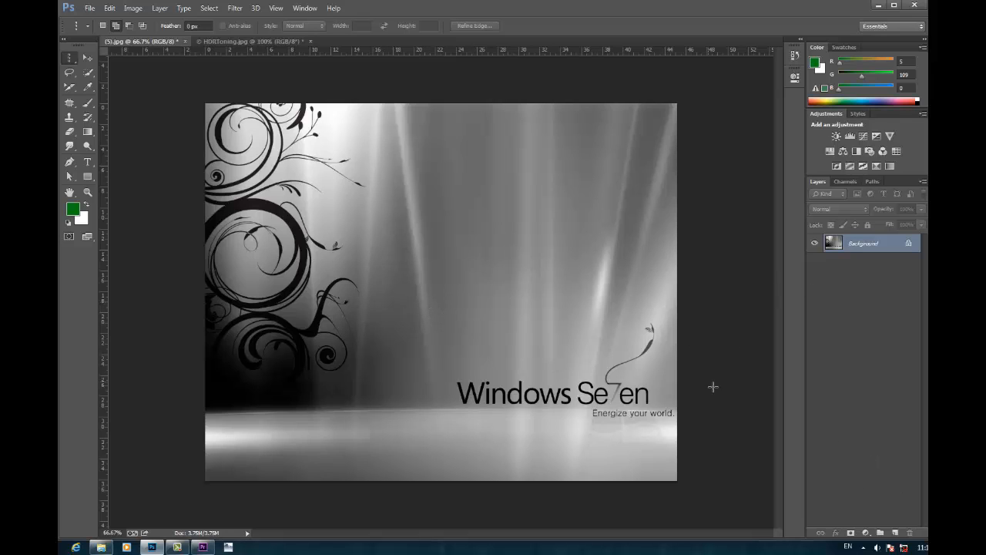
Step: Duplicate the Background layer, and duplicate the resulting layer once more
key(ctrl+j)
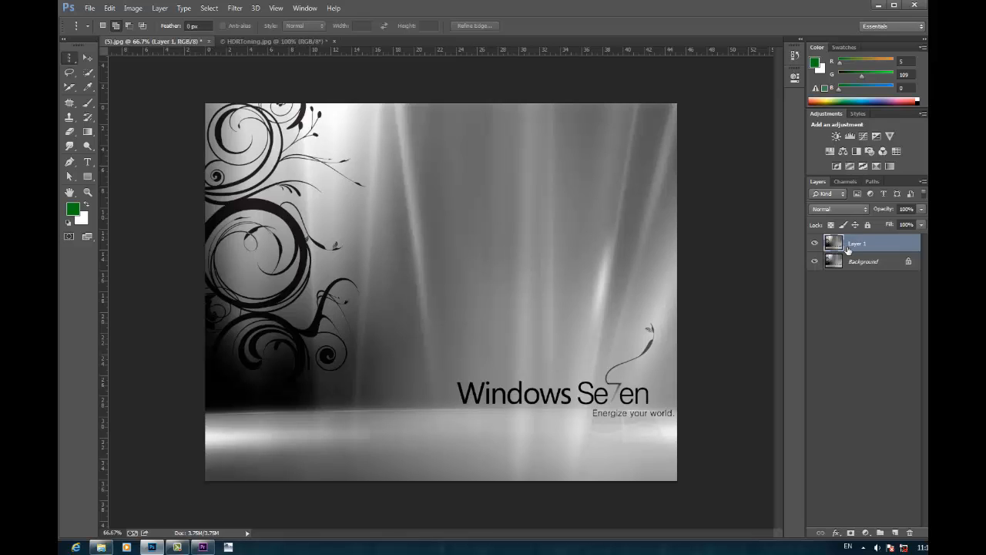
key(ctrl+j)
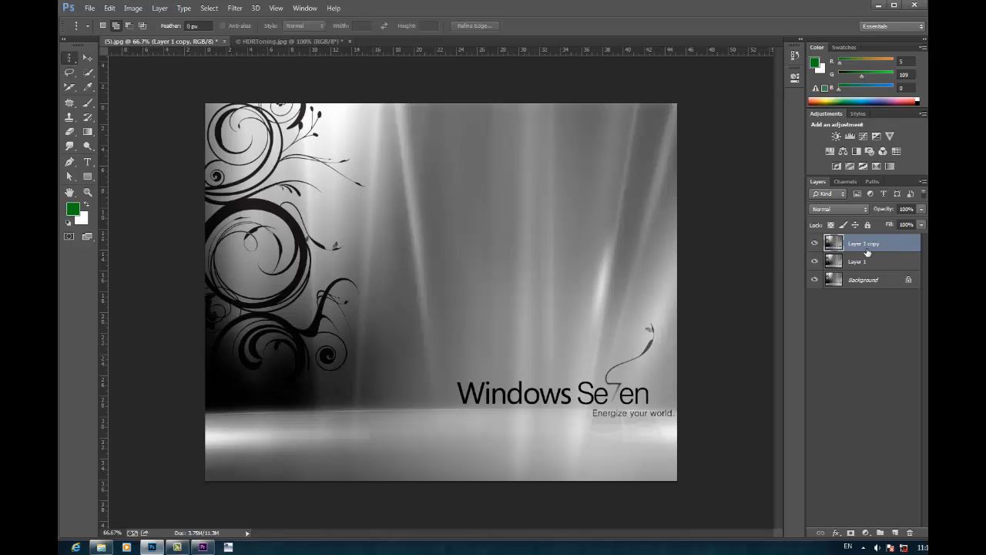
Step: Try to stretch a single-column selection near the image's centre past its right edge with Free Transform at 68100% width
click(434, 230)
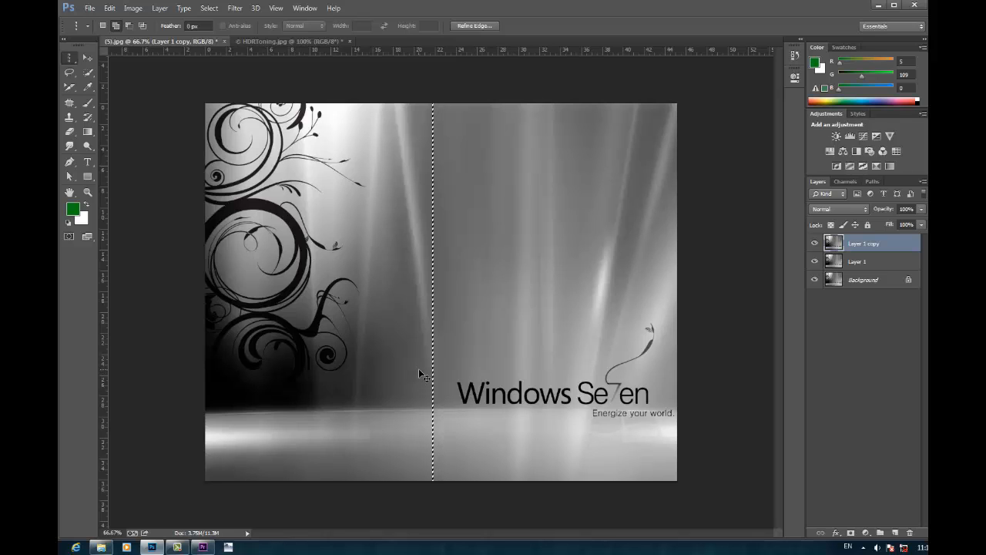
key(ctrl+t)
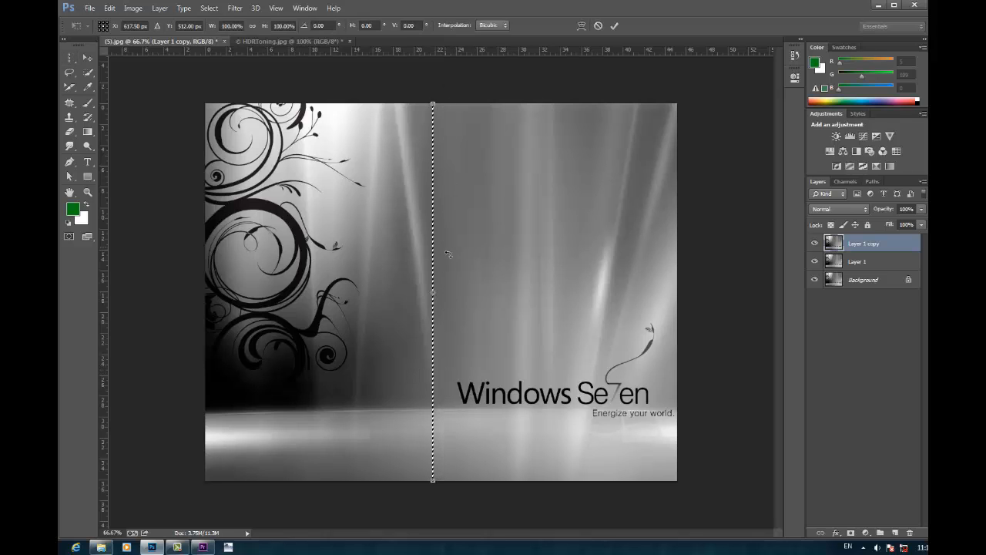
drag(433, 290, 683, 290)
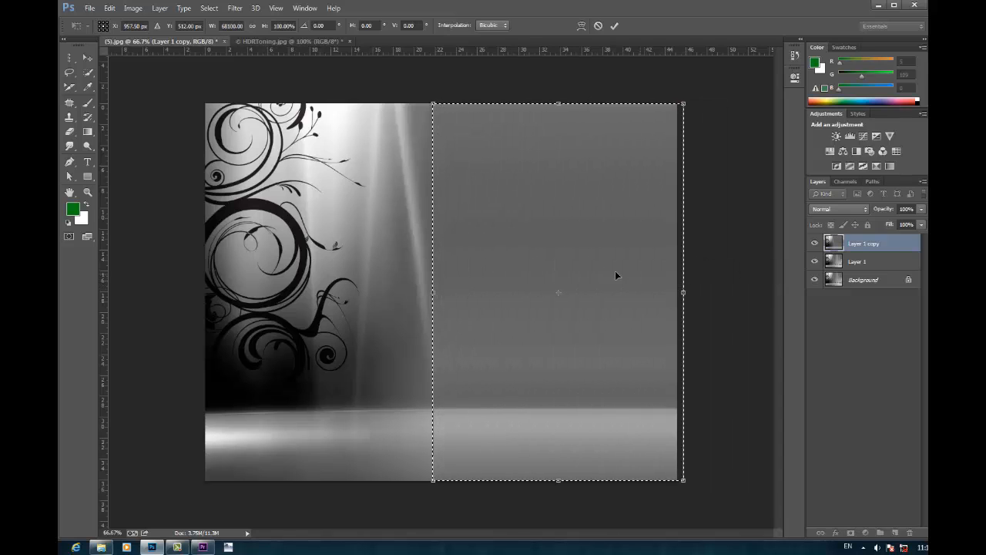
click(596, 26)
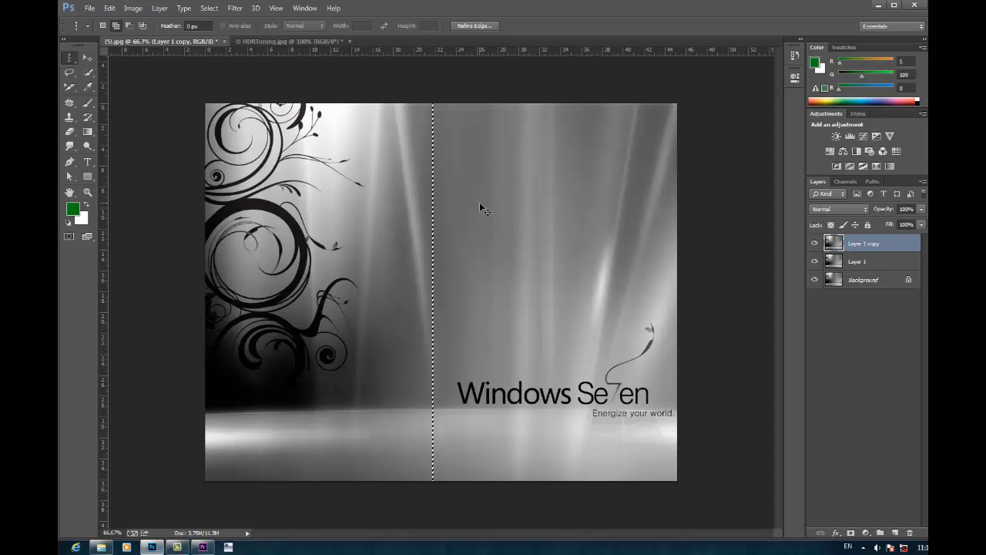
key(ctrl+d)
Step: Stretch a single-column selection through the swirl ornament across the full canvas width with Free Transform, and deselect
click(274, 218)
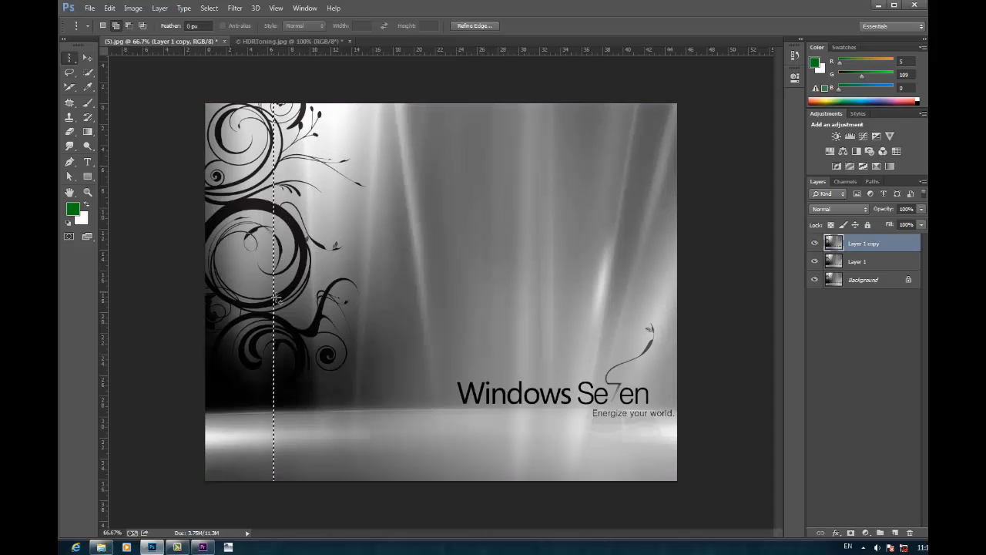
key(ctrl+t)
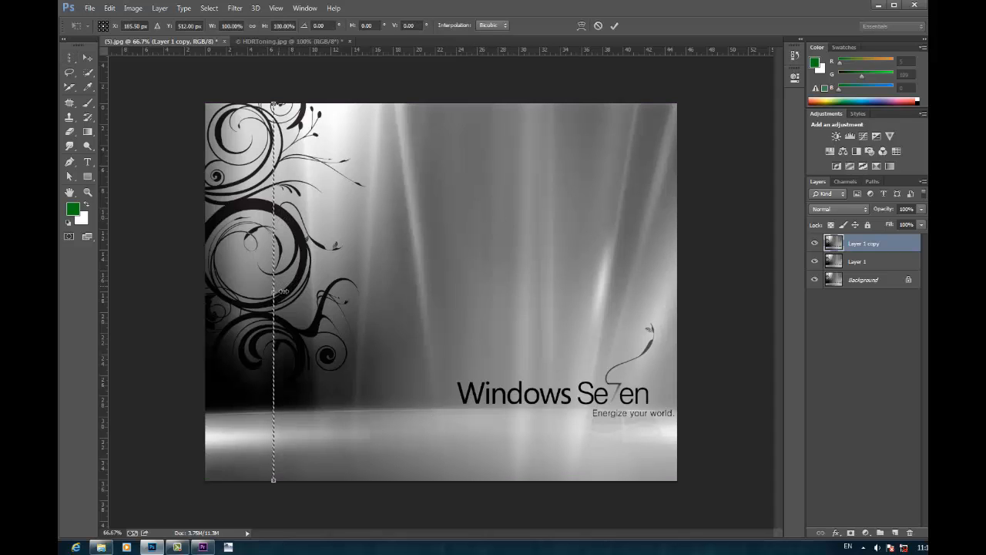
drag(285, 298, 703, 291)
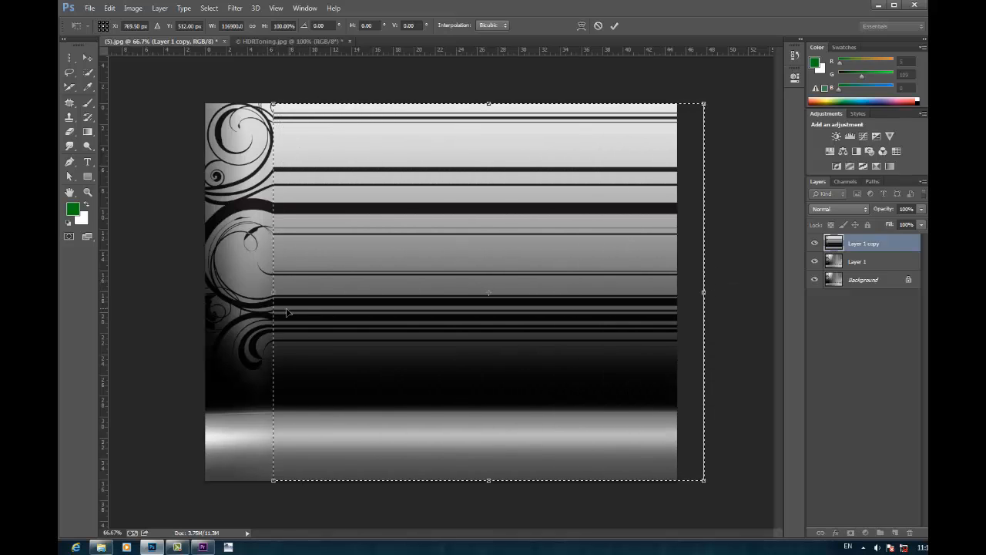
drag(275, 304, 146, 291)
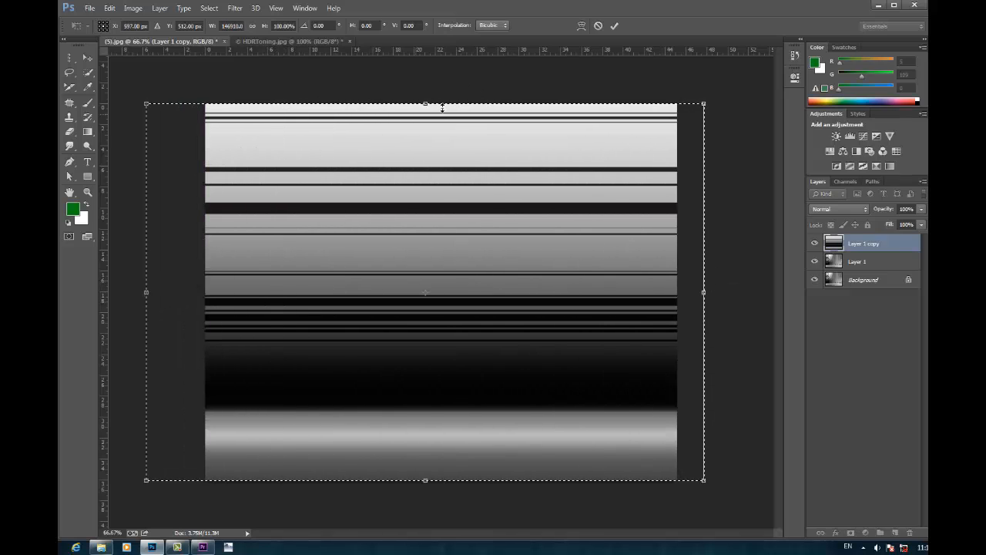
click(614, 25)
key(ctrl+d)
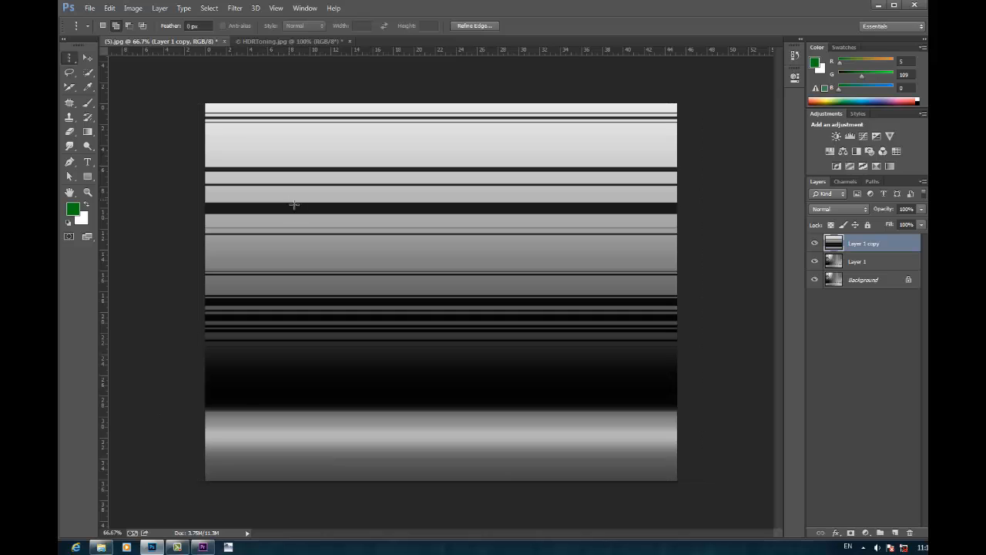
Step: Hide the Layer 1 copy layer and make Layer 1 the active layer
click(87, 58)
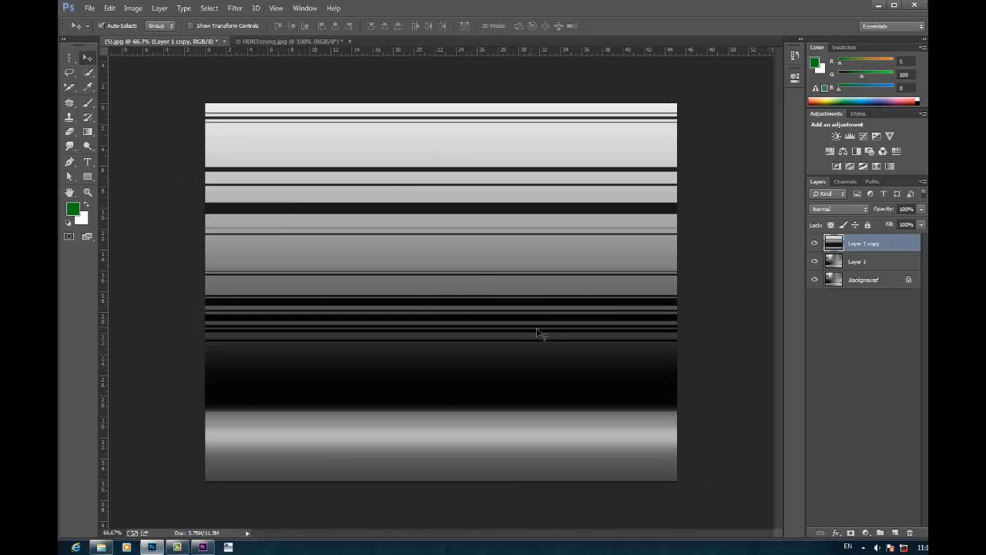
click(816, 244)
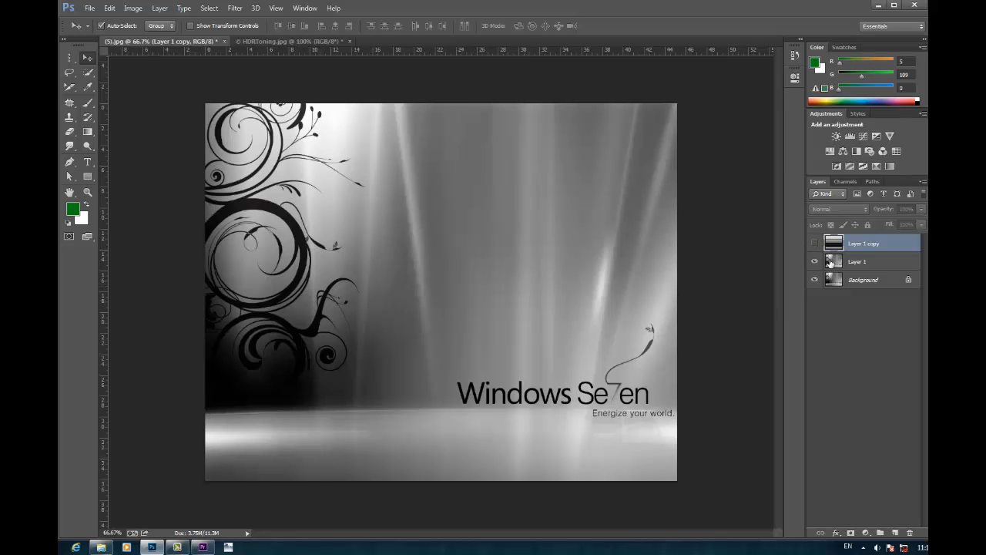
click(867, 262)
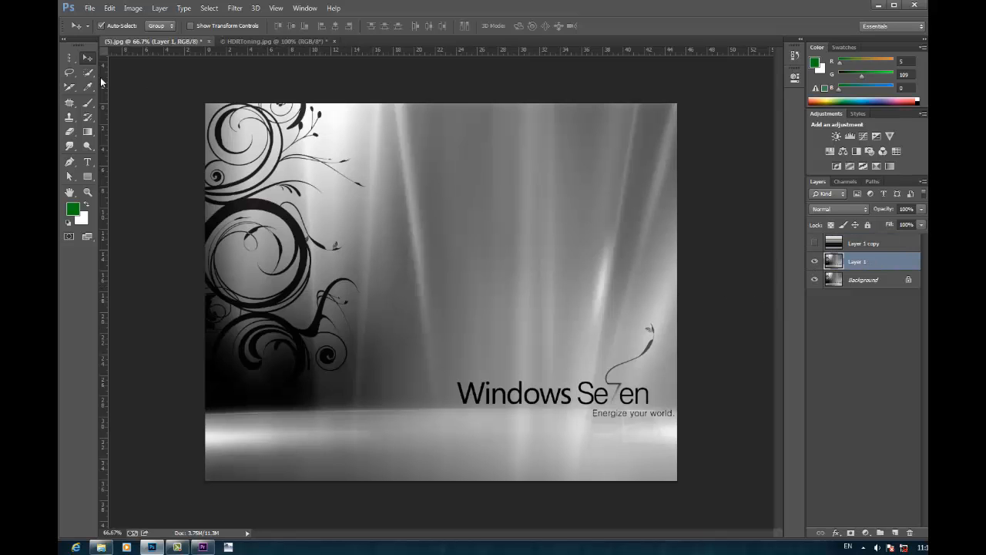
Step: Stretch a single-row selection through the bright floor band over the full canvas height with Free Transform, and deselect
right_click(69, 58)
click(123, 80)
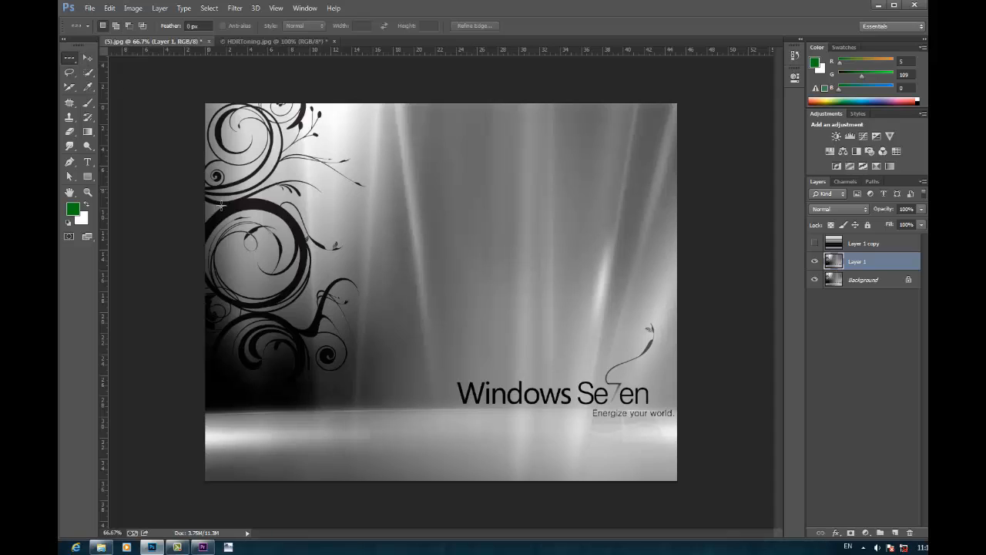
click(380, 435)
key(ctrl+t)
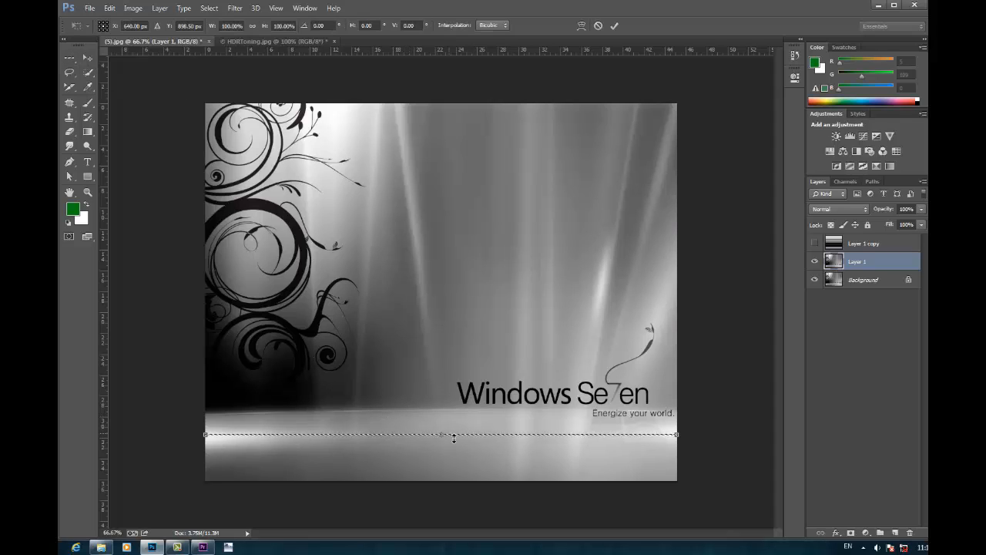
drag(453, 436, 454, 83)
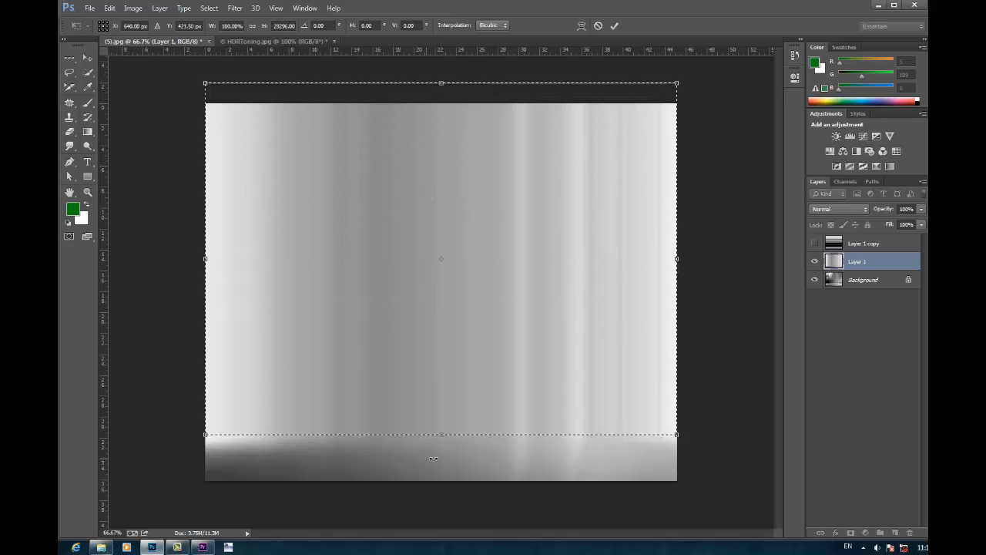
drag(445, 437, 445, 510)
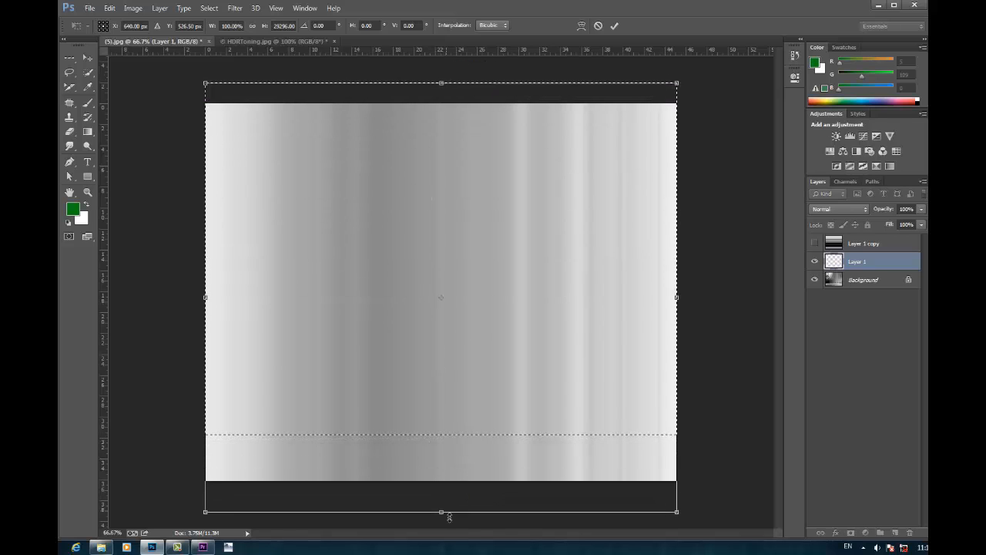
click(614, 25)
click(689, 155)
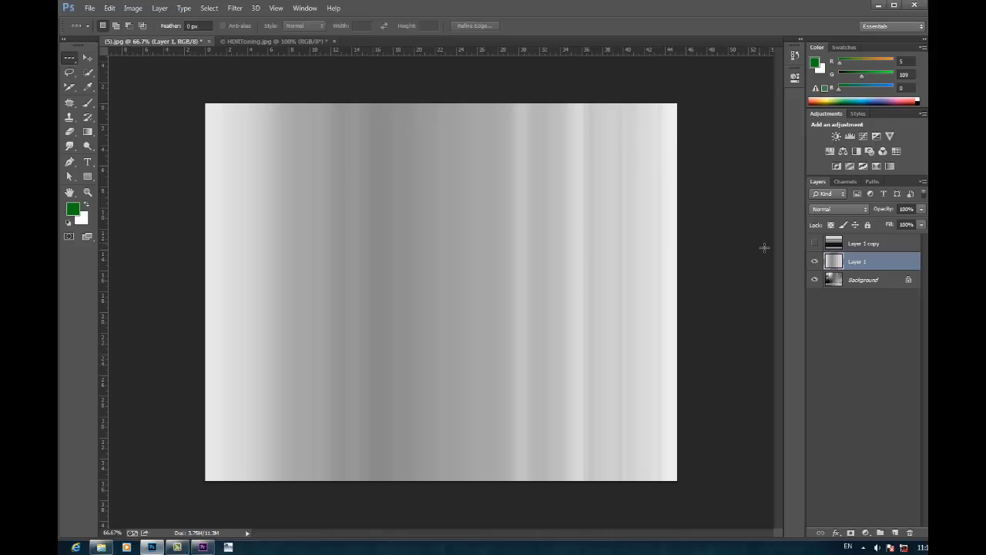
Step: Show Layer 1 copy, try it at 52% opacity over Layer 1, and restore its opacity to 100%
click(861, 245)
click(815, 243)
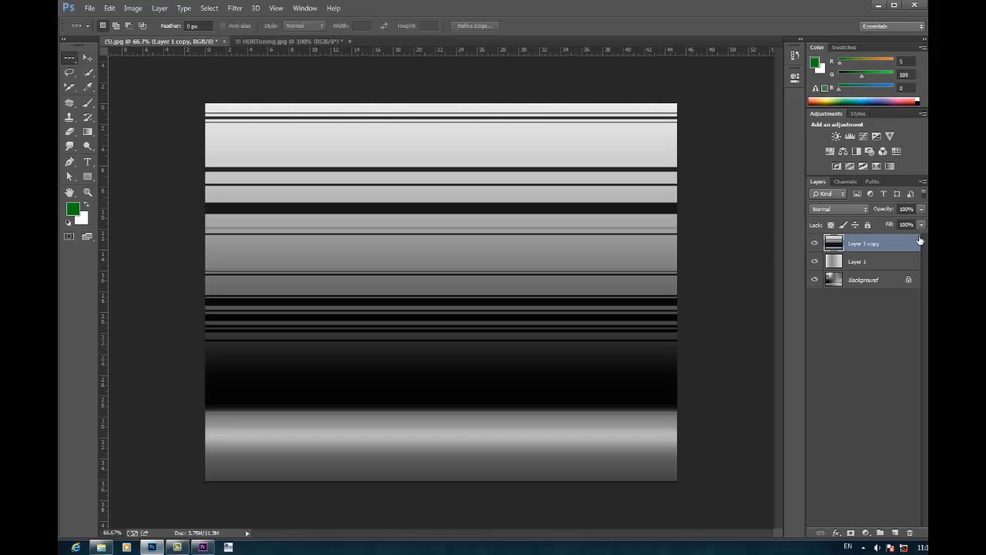
click(919, 210)
click(895, 222)
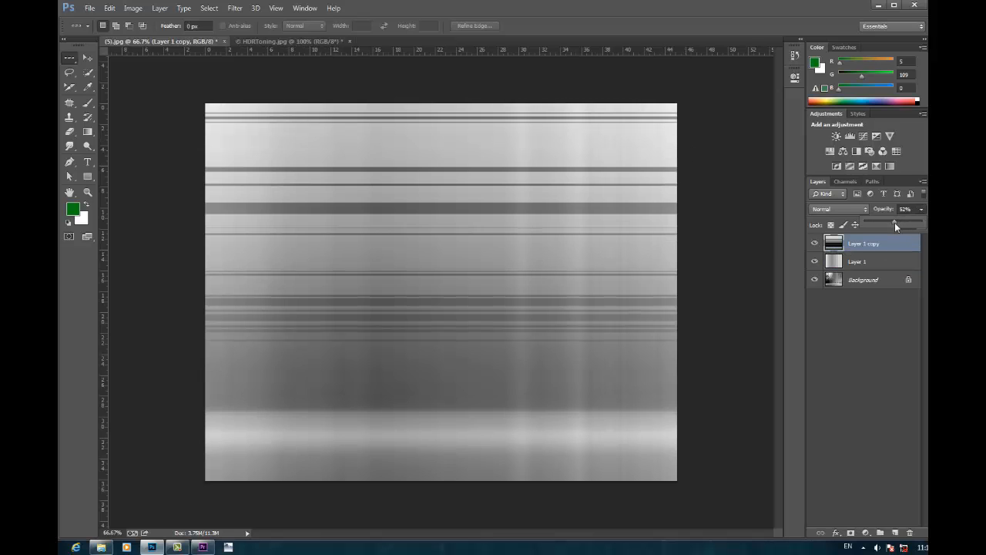
drag(896, 222, 888, 223)
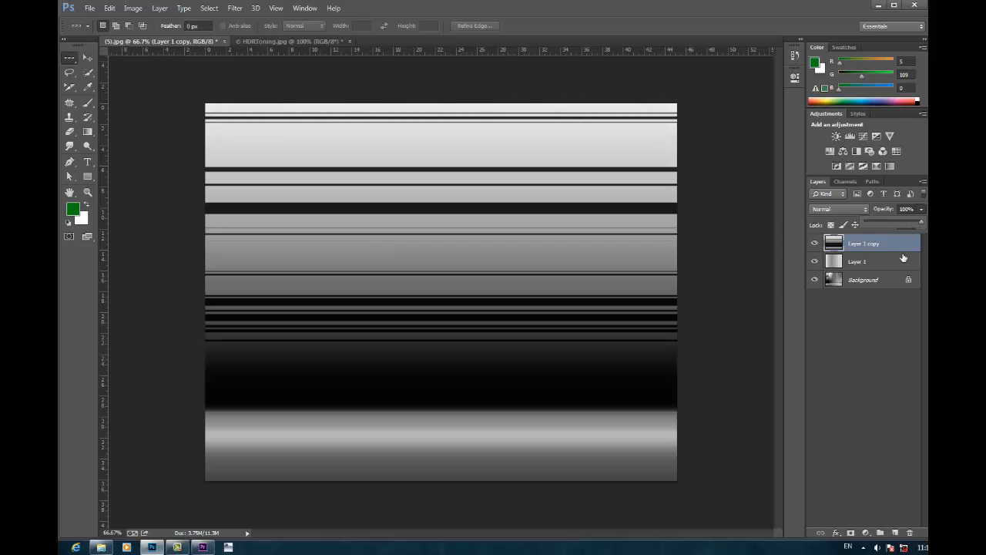
Step: Move Layer 1 above Layer 1 copy and try it at 46% opacity over the Background before restoring 100%
mouse_move(868, 264)
mouse_down()
mouse_move(853, 261)
mouse_move(868, 244)
mouse_up()
drag(921, 211, 891, 222)
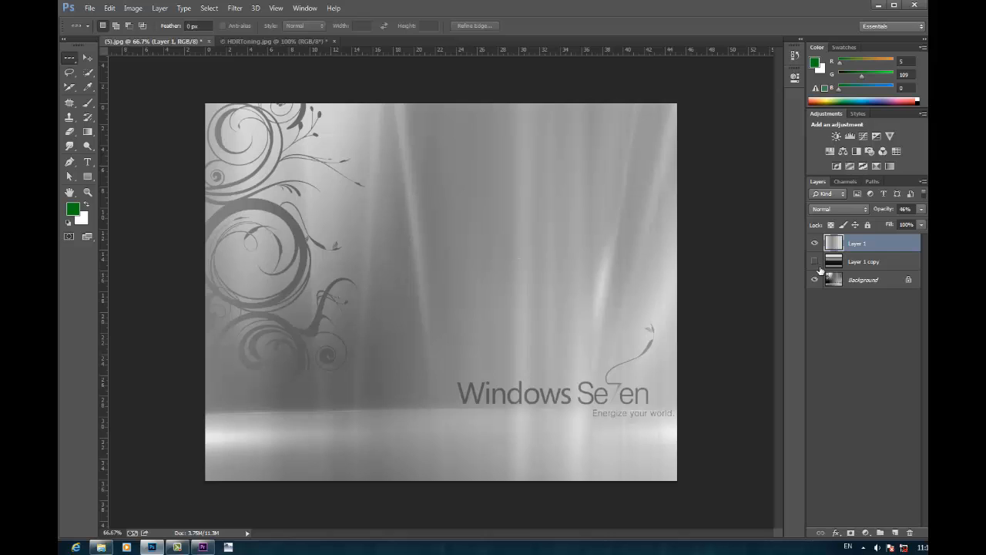
drag(921, 209, 923, 221)
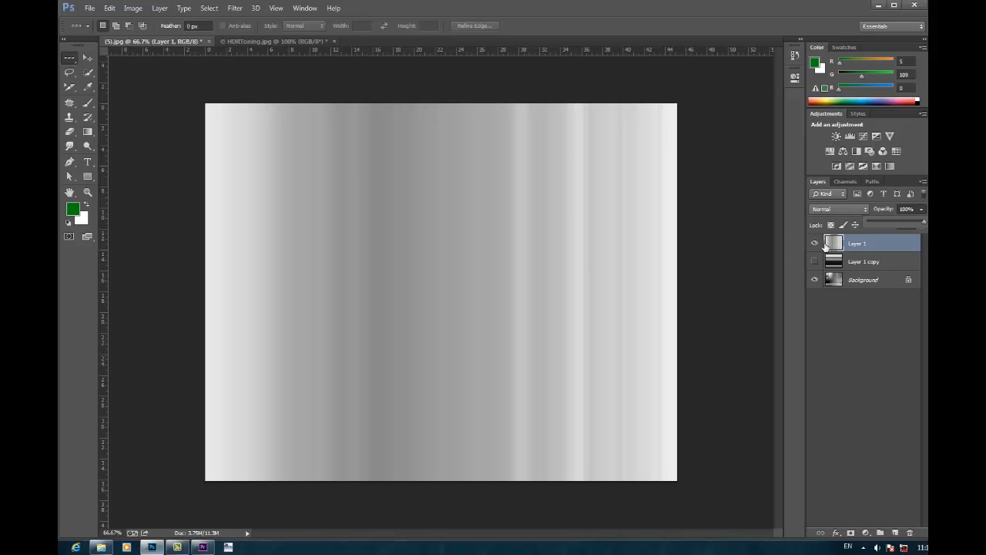
Step: Compare the original Background with the stretched Layer 1 and Layer 1 copy by showing and hiding each layer
click(814, 243)
click(863, 280)
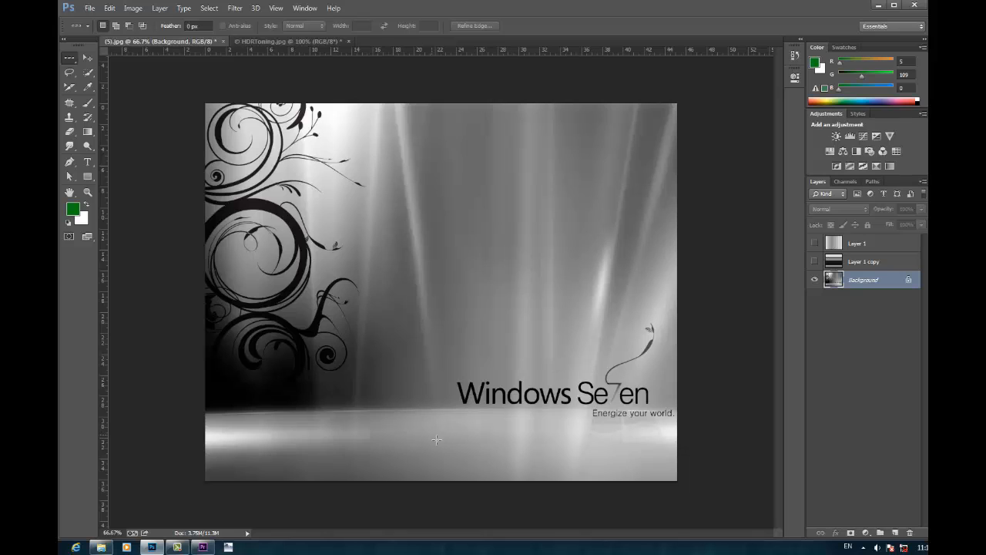
click(815, 244)
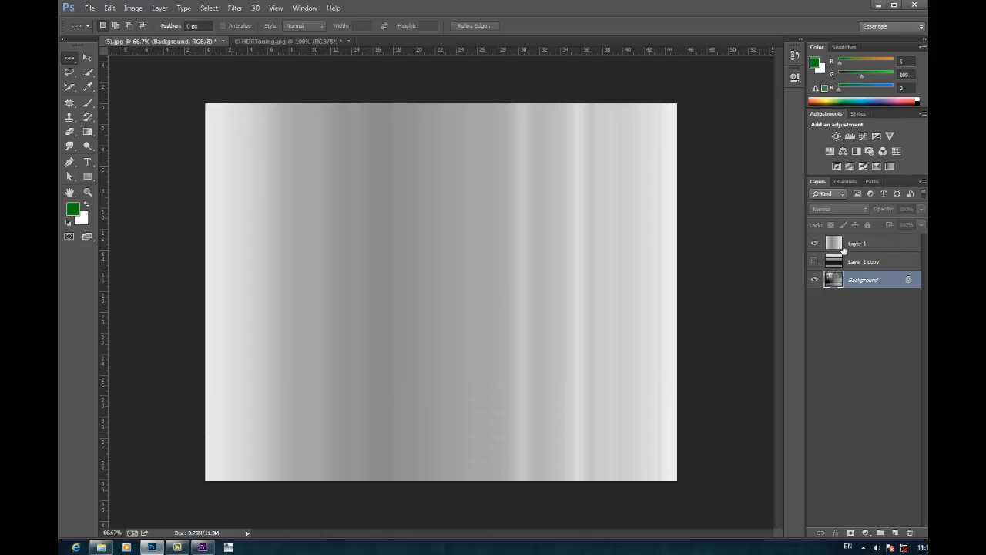
click(814, 243)
click(863, 261)
click(814, 261)
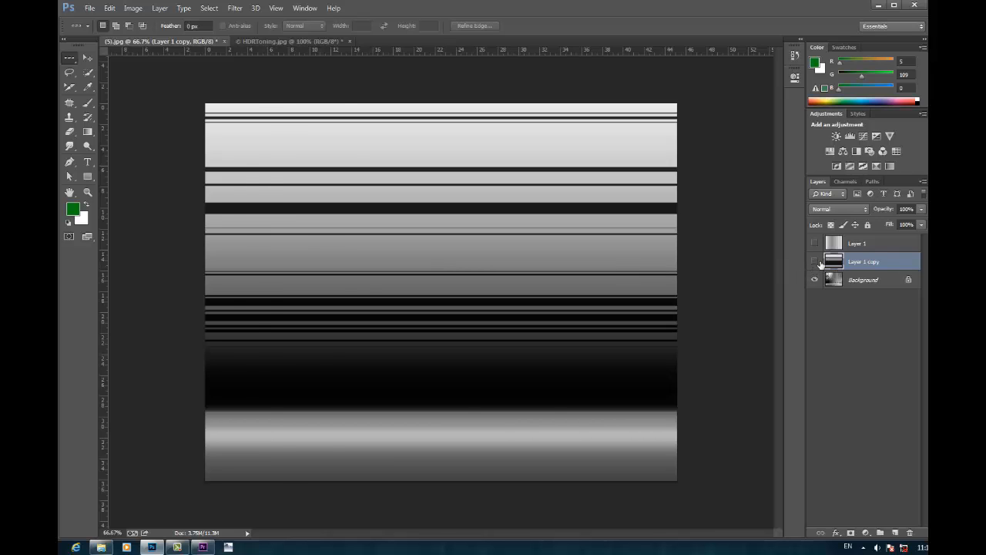
click(814, 261)
Step: Show the stretched layers and delete both Layer 1 and Layer 1 copy, keeping only the Background
click(814, 244)
click(871, 245)
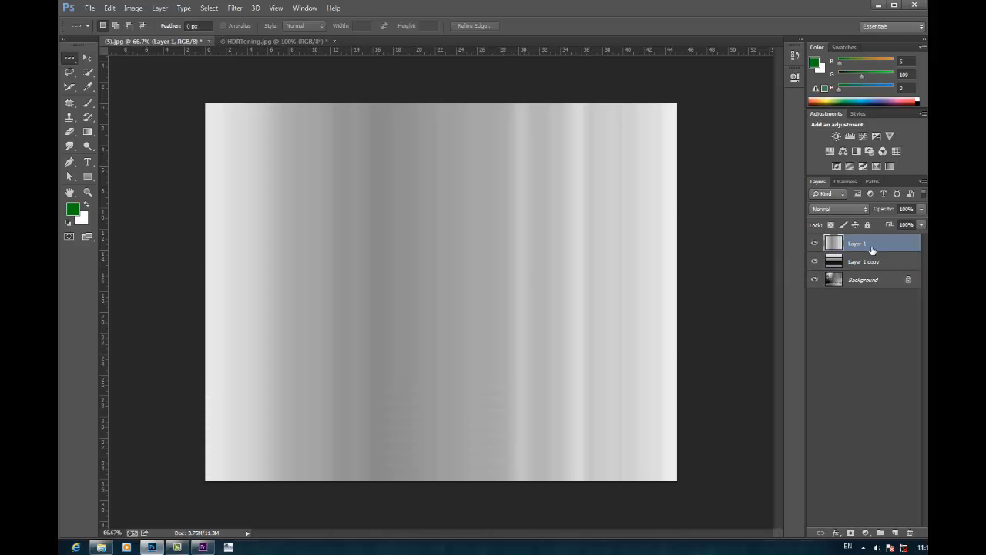
key(Delete)
key(Delete)
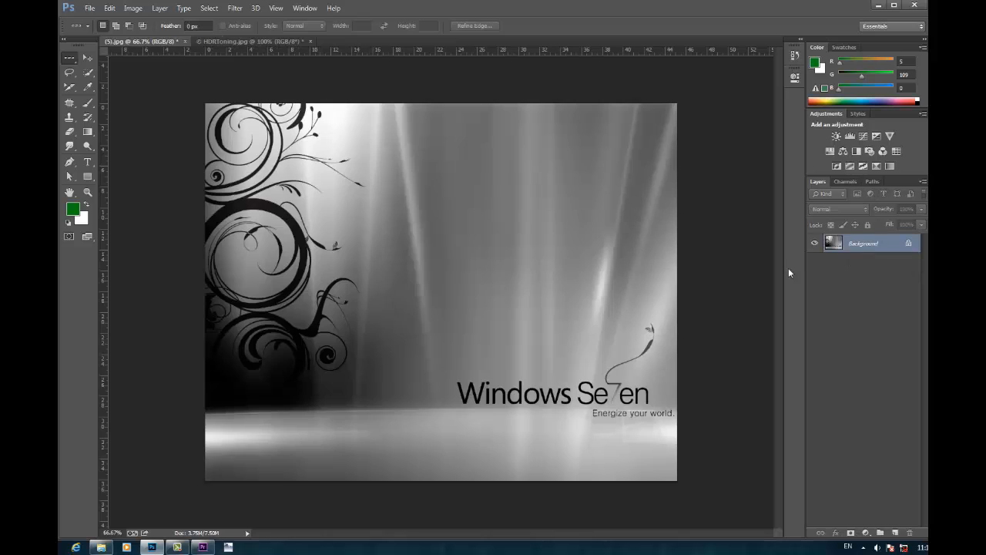
right_click(66, 54)
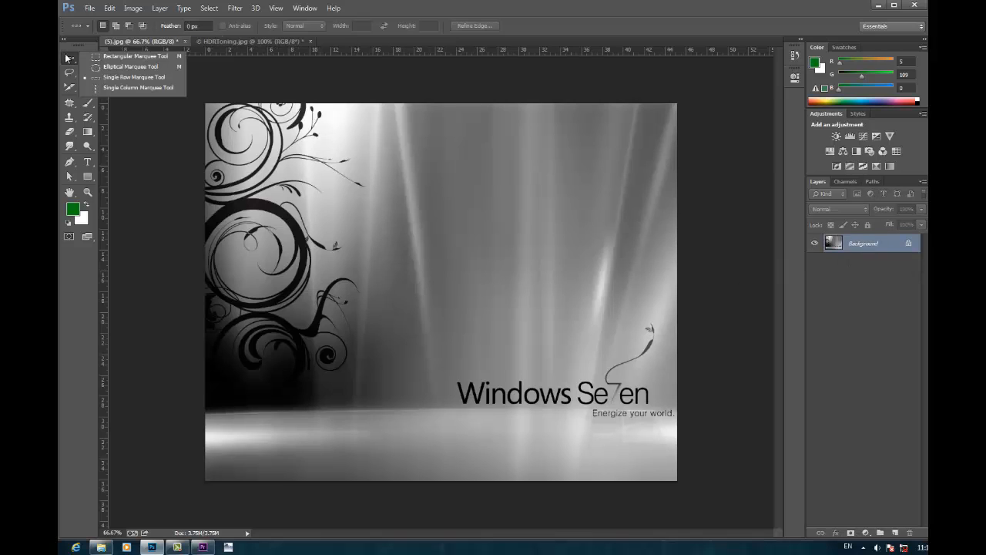
click(84, 263)
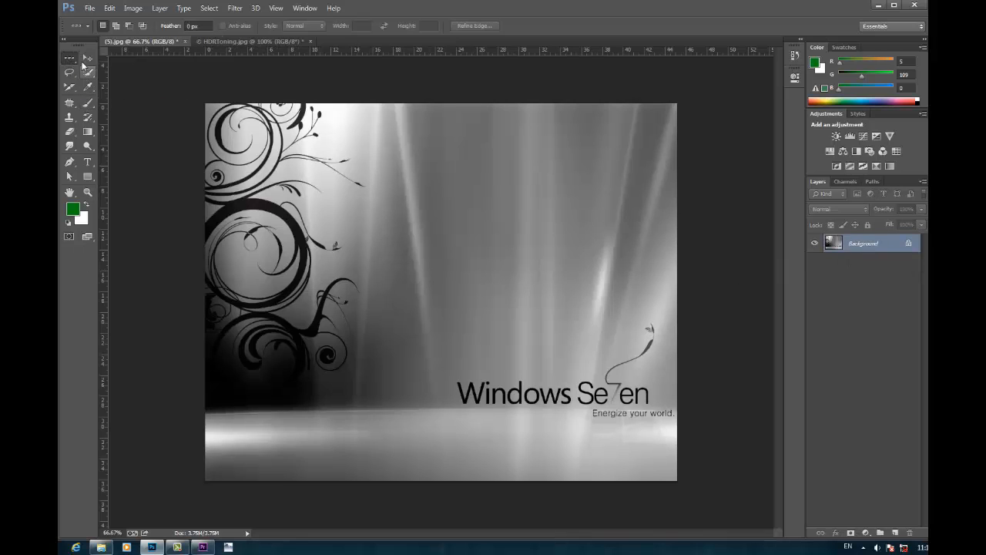
Step: Draw an irregular freehand selection around the centre of the image with the Lasso tool
right_click(70, 73)
click(111, 72)
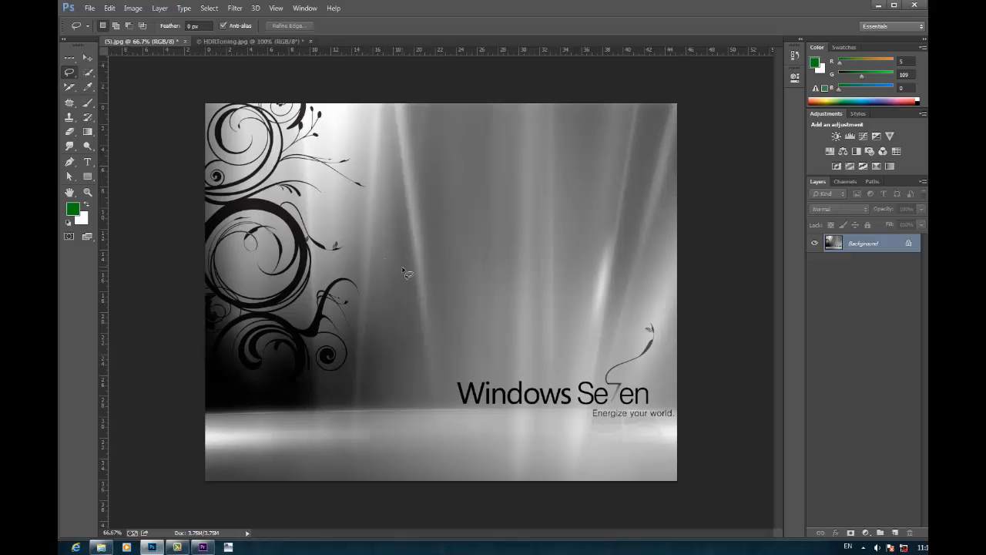
mouse_move(402, 271)
mouse_down()
mouse_move(402, 190)
mouse_move(500, 169)
mouse_move(578, 284)
mouse_move(512, 305)
mouse_move(461, 339)
mouse_move(360, 333)
mouse_up()
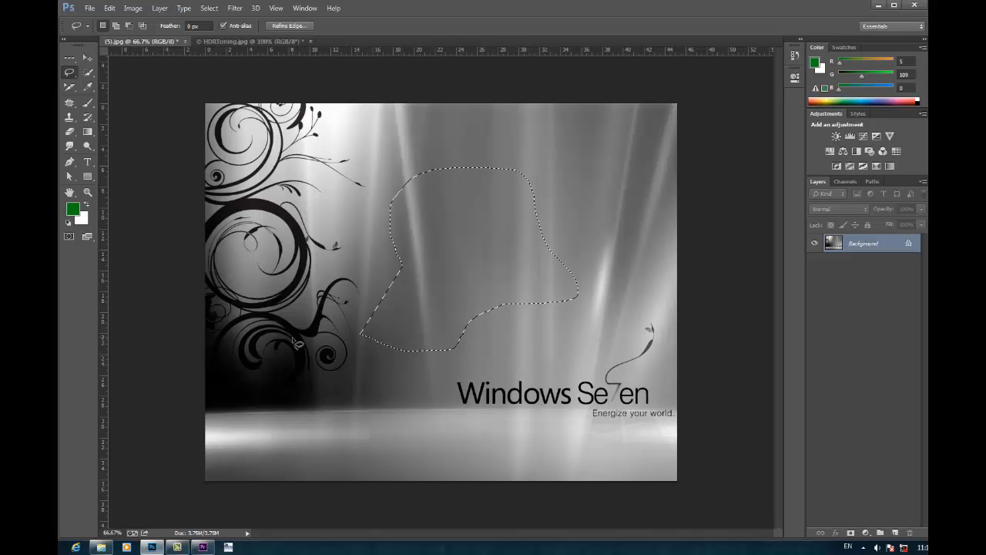
Step: Switch to the Polygonal Lasso tool and clear the freehand selection
right_click(67, 74)
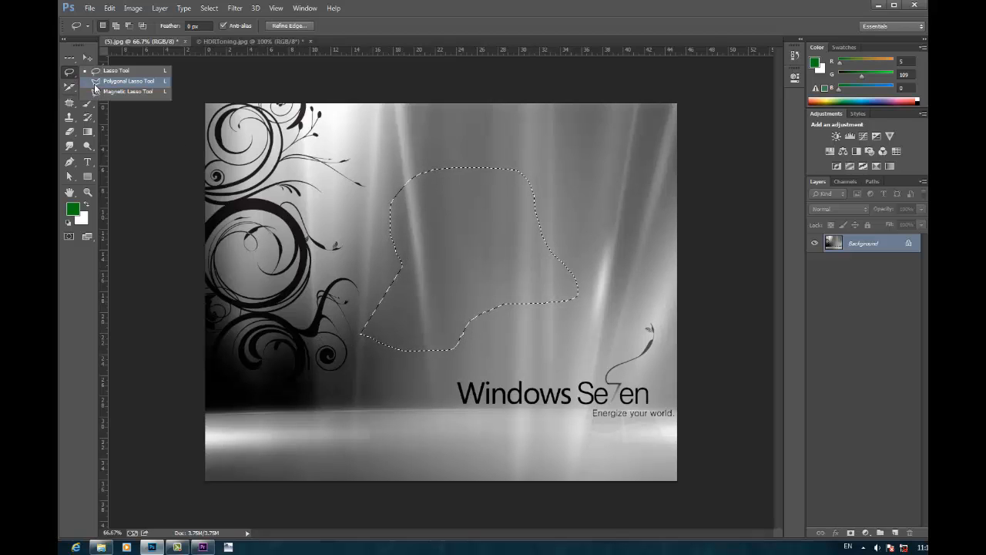
click(108, 86)
click(371, 163)
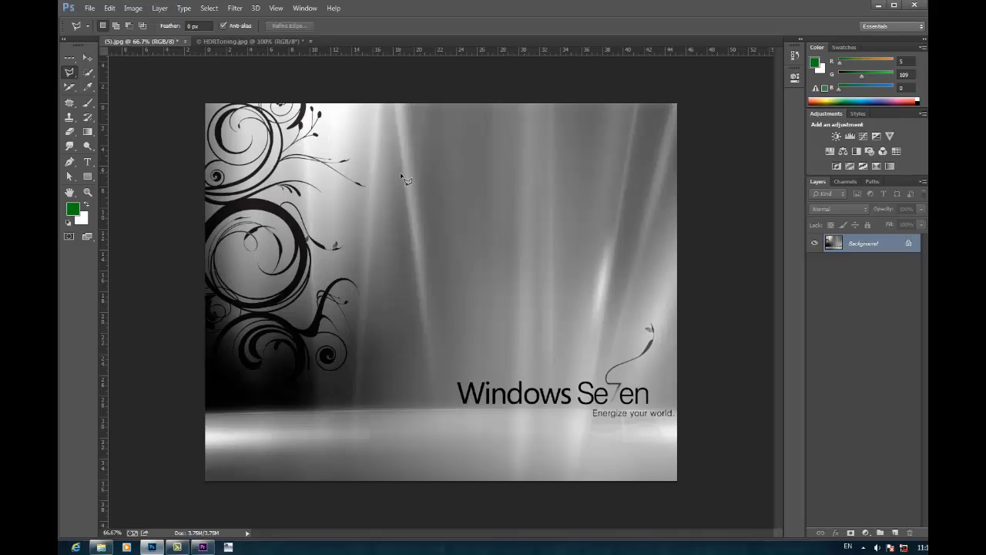
Step: Outline a closed zigzag selection of straight segments above the Windows Seven text, and deselect it
click(402, 174)
click(477, 193)
click(503, 251)
click(399, 269)
click(490, 308)
click(576, 273)
click(521, 171)
click(452, 129)
click(587, 295)
click(627, 292)
click(562, 340)
click(366, 342)
click(362, 225)
click(401, 175)
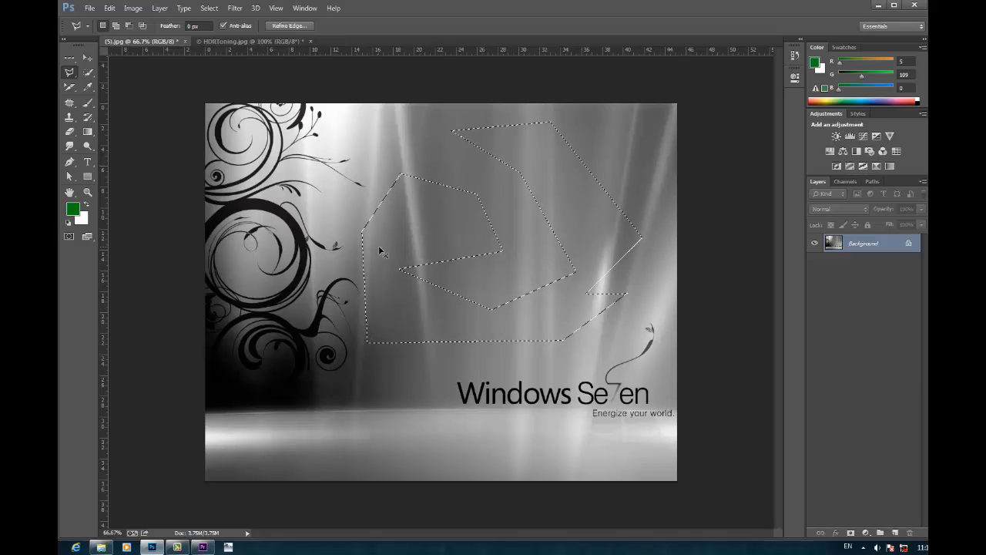
key(ctrl+d)
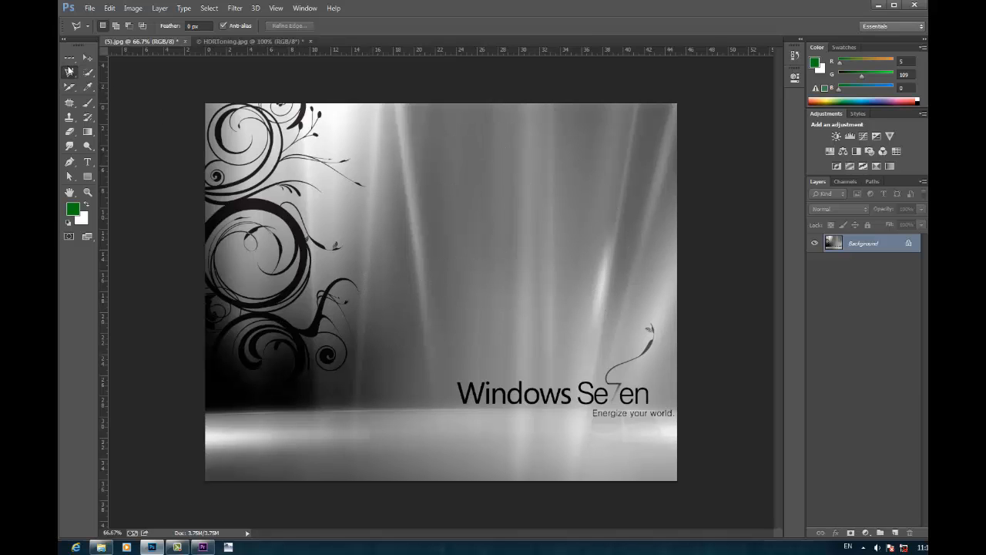
Step: Trace a looping selection over the light streaks and swirl edges with the Magnetic Lasso tool, and deselect it
drag(69, 71, 112, 95)
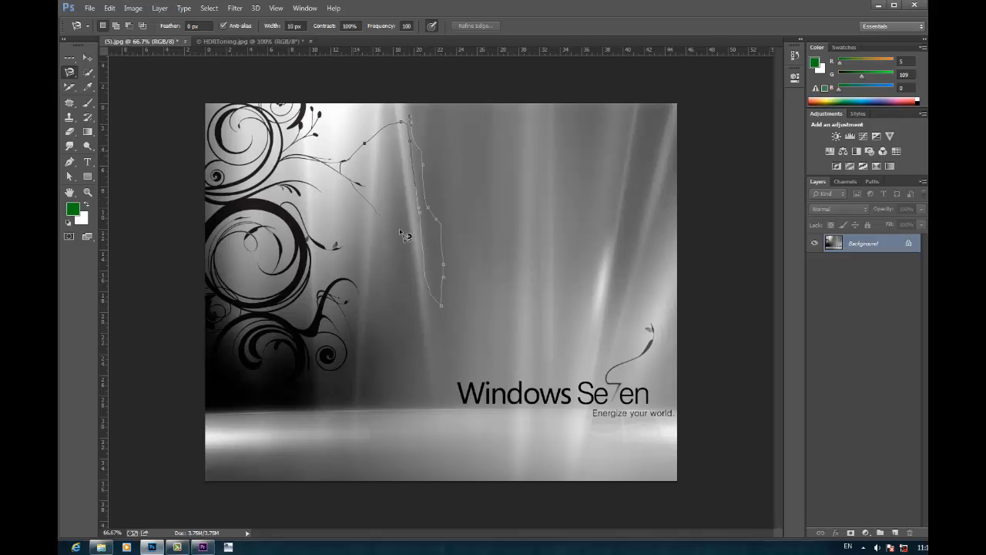
click(413, 122)
click(559, 145)
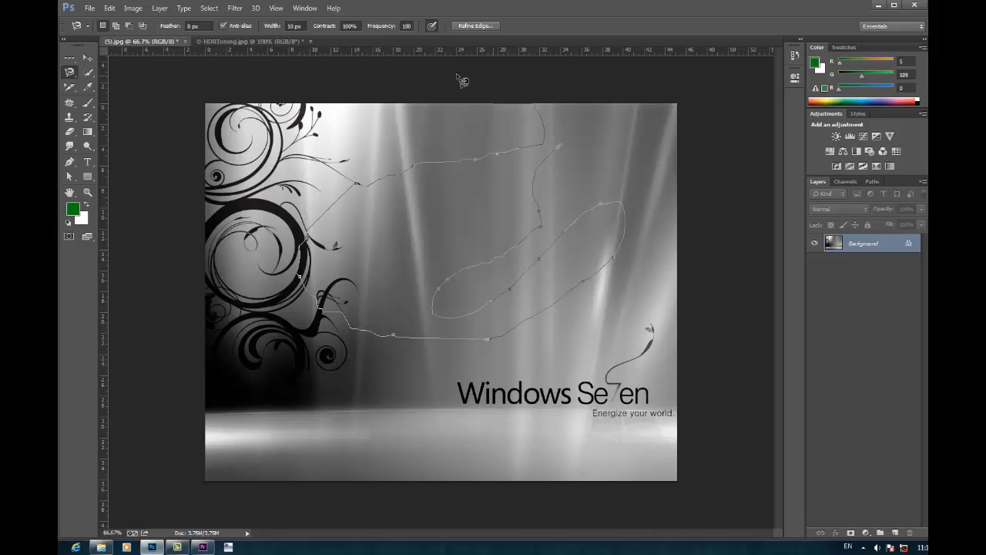
click(570, 155)
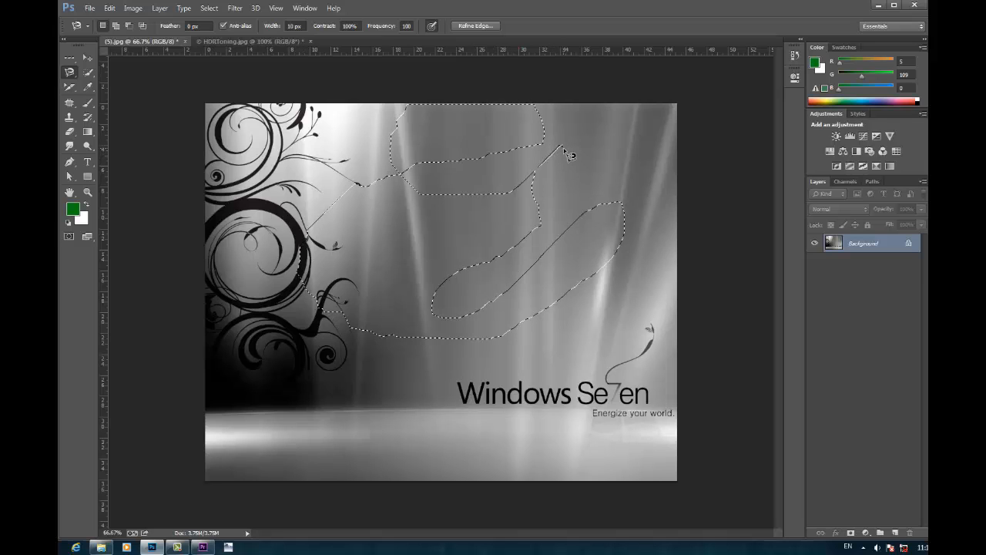
key(ctrl+d)
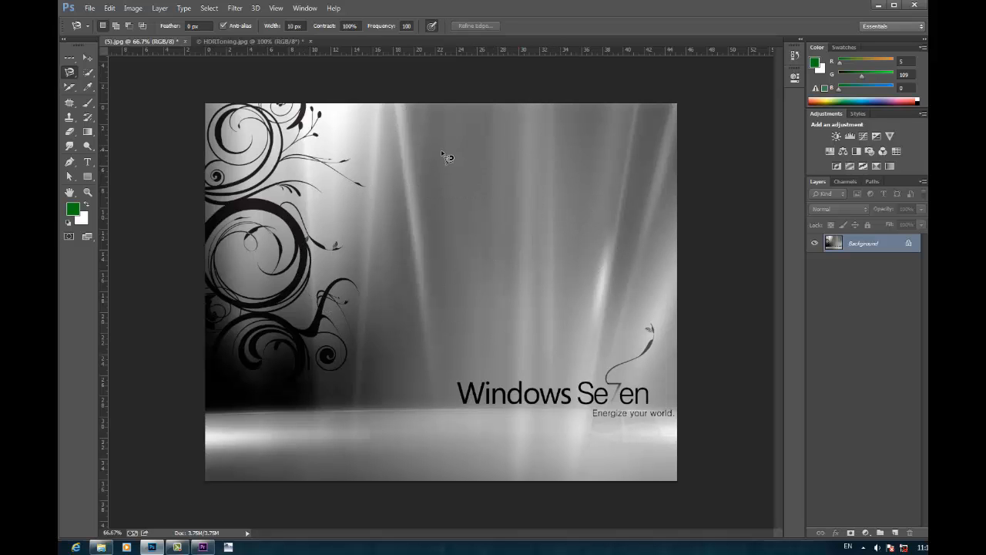
Step: Open the photo of the woman speaking into a microphone from the photo folder on Local Disk (D:)
key(ctrl+o)
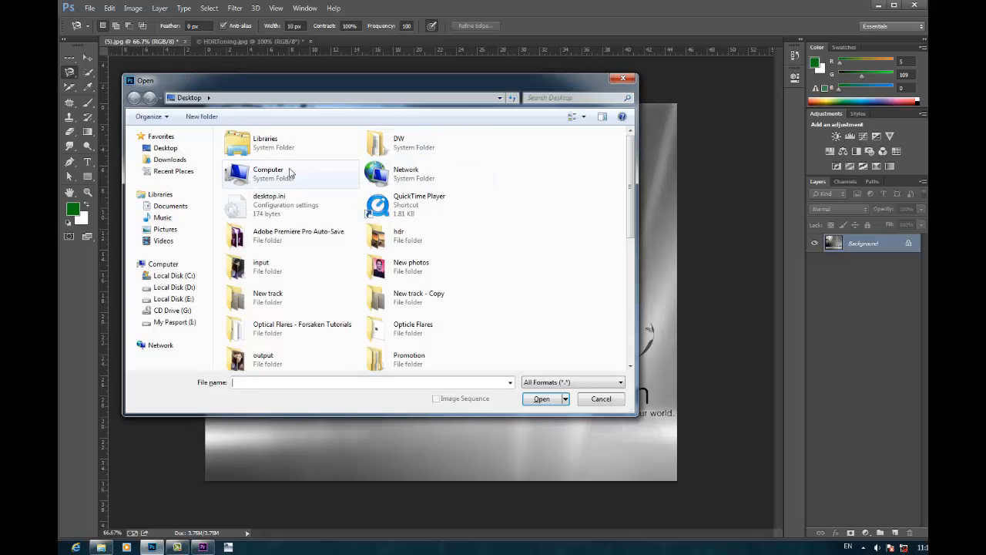
double_click(259, 167)
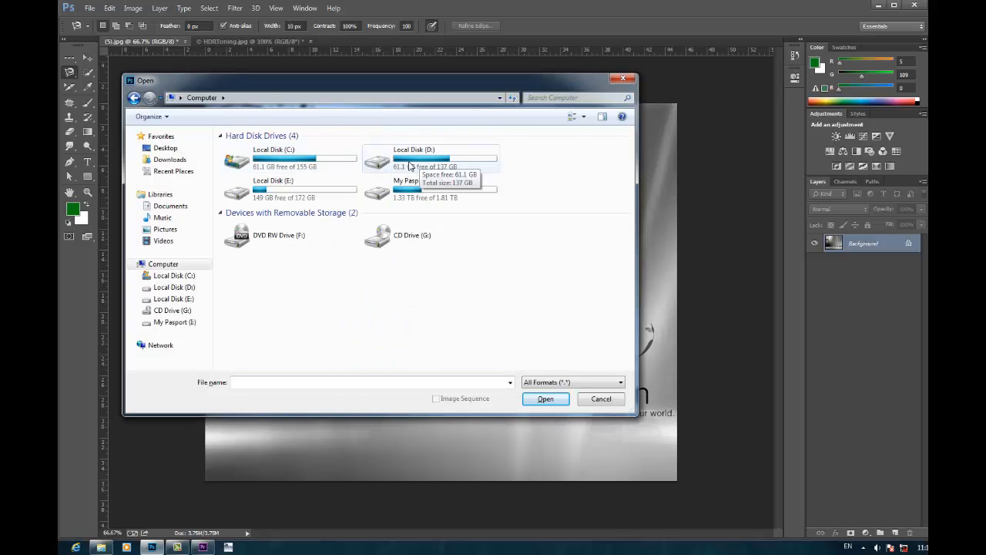
double_click(409, 167)
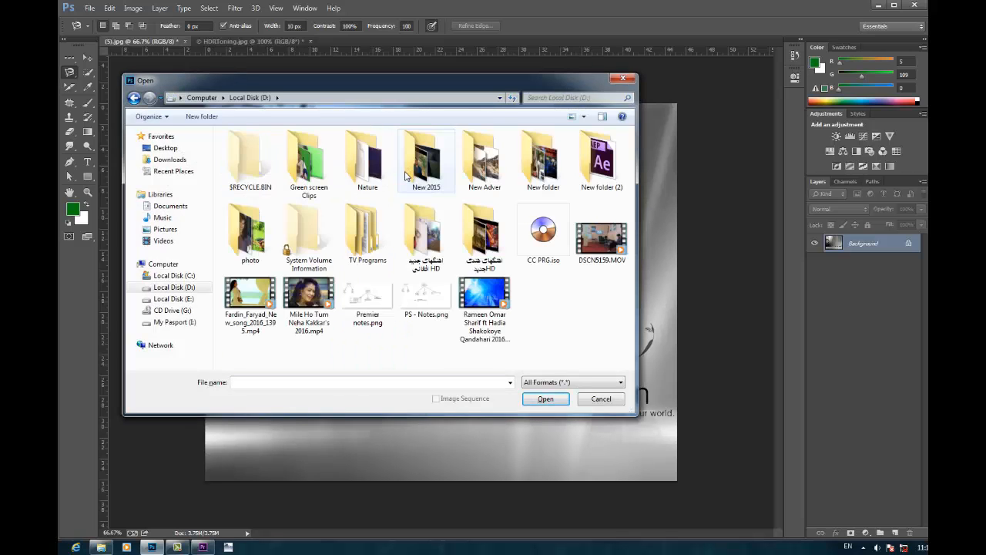
double_click(266, 237)
click(323, 355)
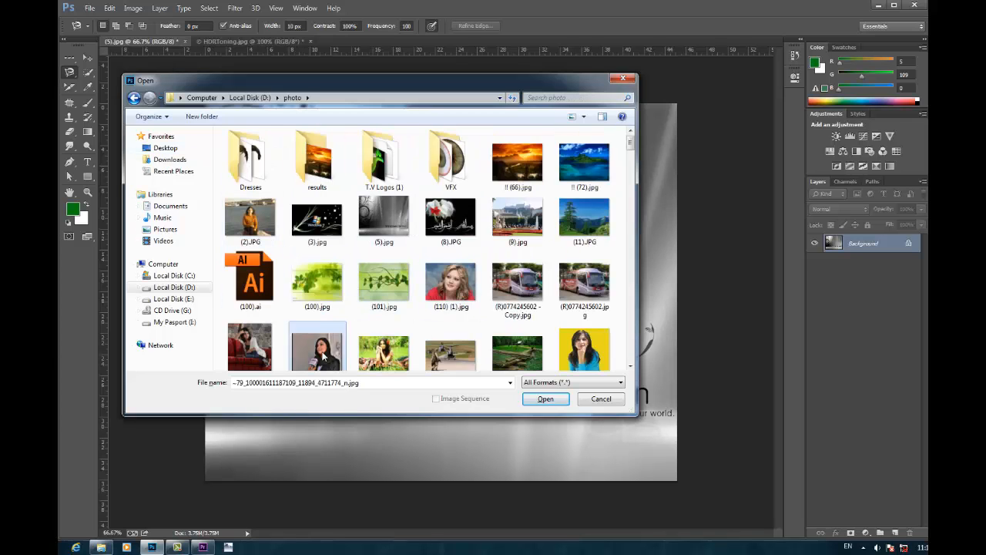
double_click(323, 356)
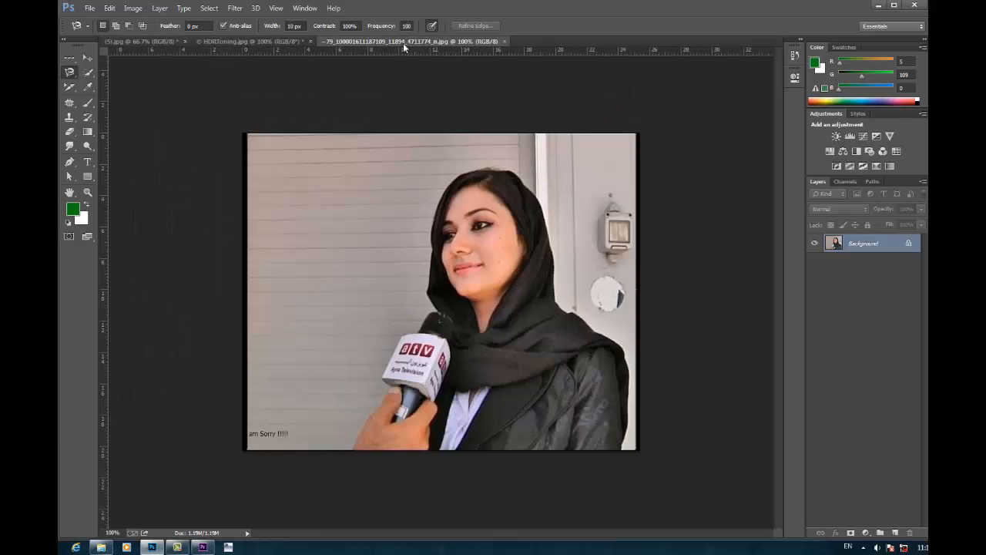
Step: Set the Magnetic Lasso's edge contrast to 10%
drag(358, 26, 302, 26)
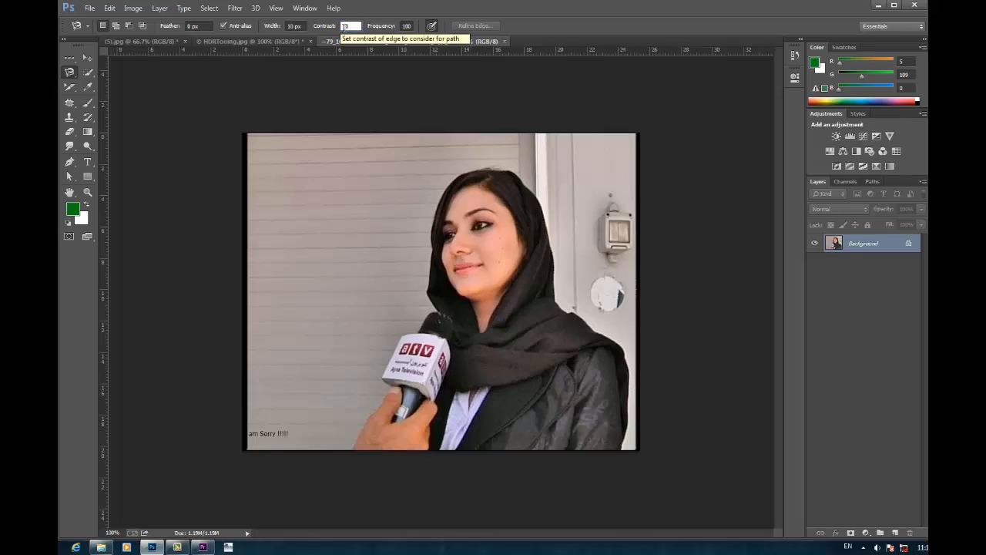
text(10)
key(Return)
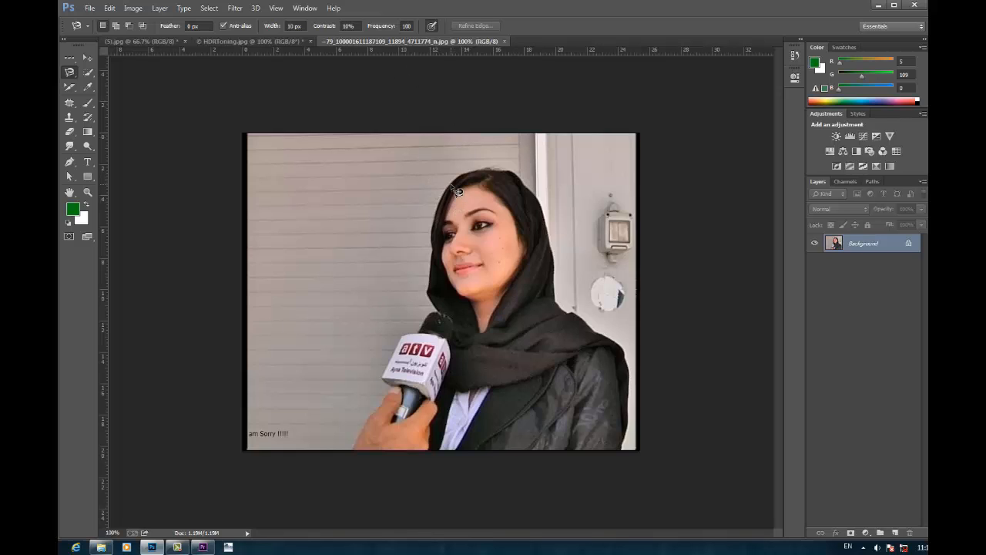
Step: Trace the outline of the woman, the microphone and the hand with the Magnetic Lasso, removing misplaced anchor points along the way
mouse_move(443, 201)
mouse_down()
mouse_move(432, 291)
mouse_move(443, 319)
mouse_move(404, 347)
mouse_move(383, 389)
mouse_move(397, 394)
mouse_move(355, 458)
mouse_up()
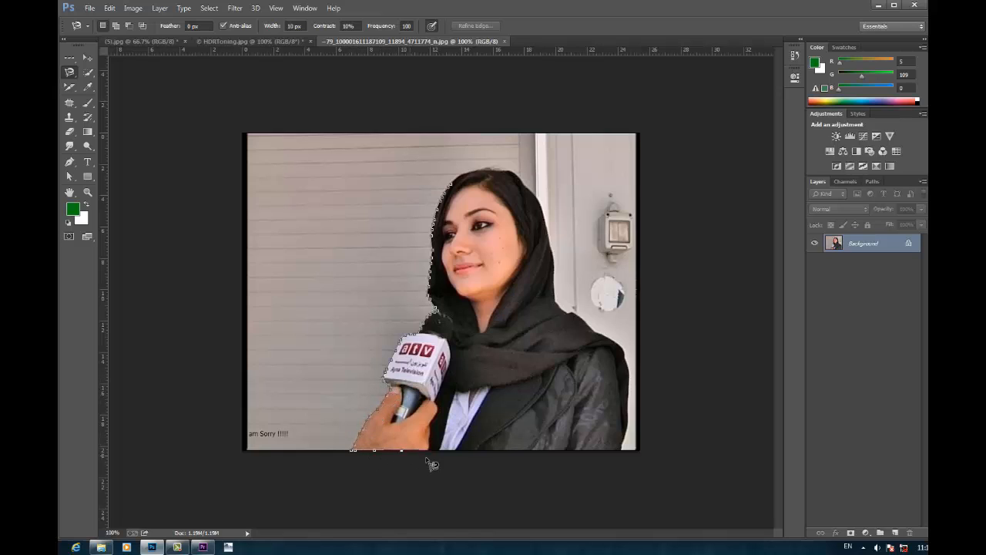
mouse_move(430, 462)
mouse_down()
mouse_move(623, 454)
mouse_move(631, 426)
mouse_move(627, 359)
mouse_move(611, 345)
mouse_move(578, 332)
mouse_move(572, 319)
mouse_move(516, 321)
mouse_move(476, 308)
mouse_move(560, 379)
mouse_move(581, 375)
mouse_move(584, 355)
mouse_move(543, 328)
mouse_move(562, 326)
mouse_move(497, 325)
mouse_move(536, 319)
mouse_move(600, 339)
mouse_move(561, 308)
mouse_move(537, 195)
mouse_move(511, 176)
mouse_move(459, 192)
mouse_up()
key(Delete)
key(Delete)
key(Delete)
key(Delete)
key(Delete)
key(Delete)
key(Delete)
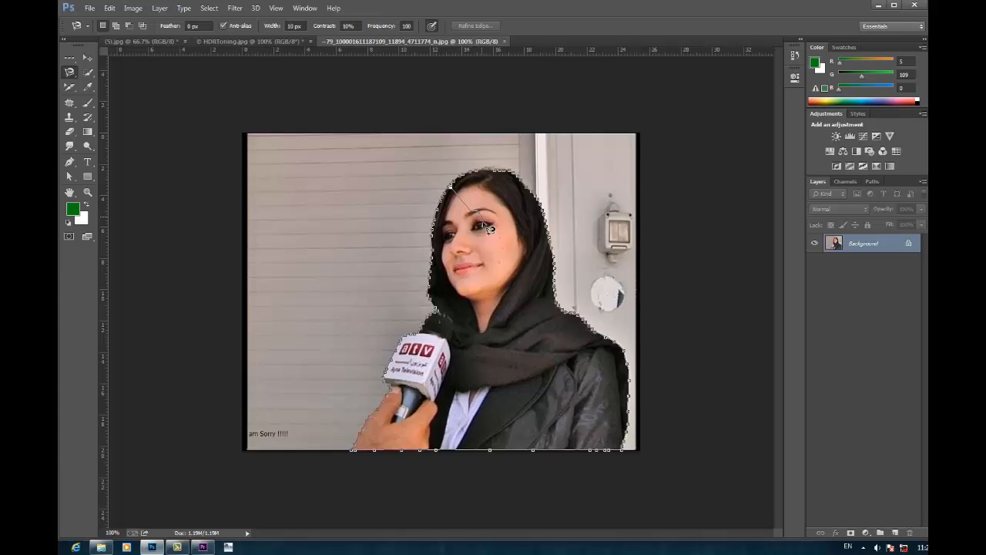
Step: Remove the stray path points across the woman's forehead and close the outline into a selection
scroll(446, 212, up, 3)
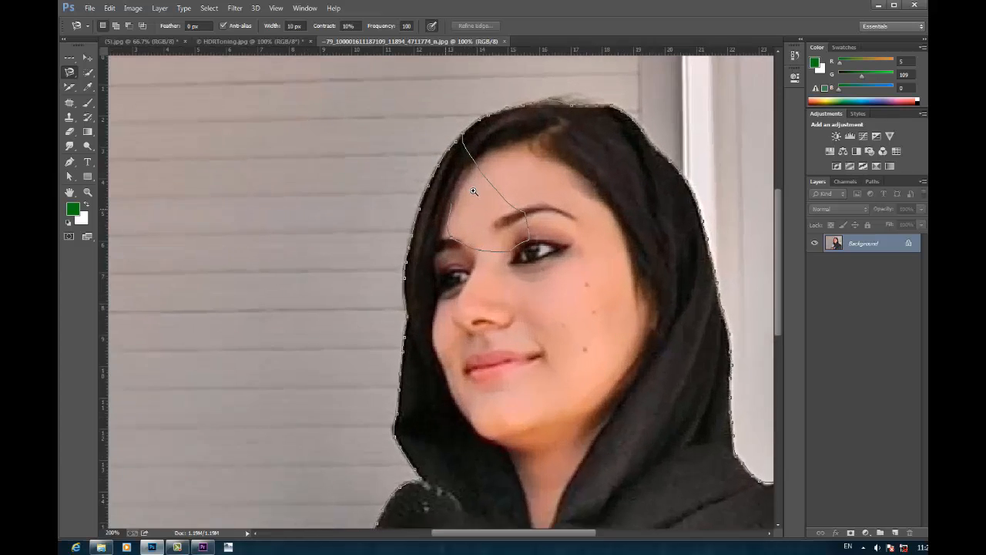
drag(498, 266, 522, 348)
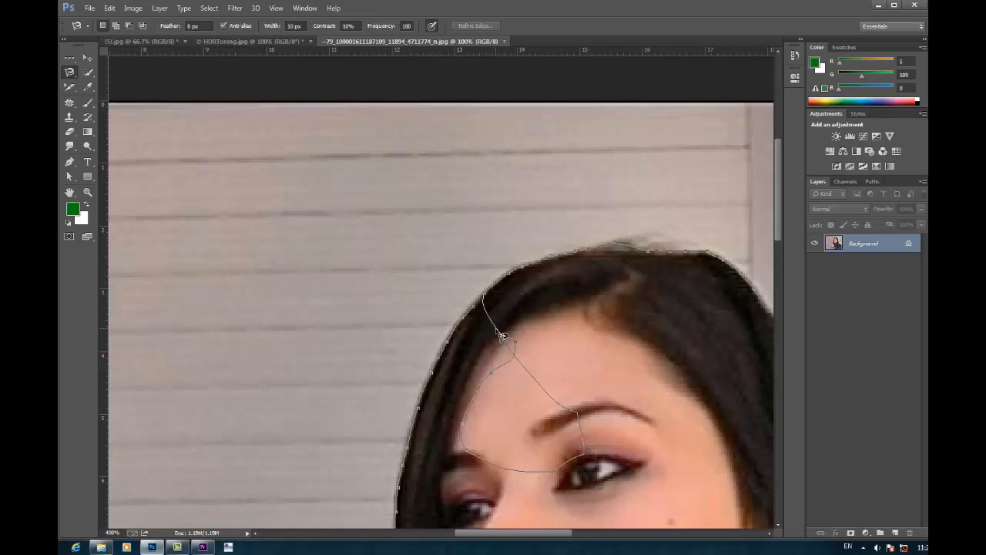
key(BackSpace)
key(BackSpace)
key(BackSpace)
double_click(473, 321)
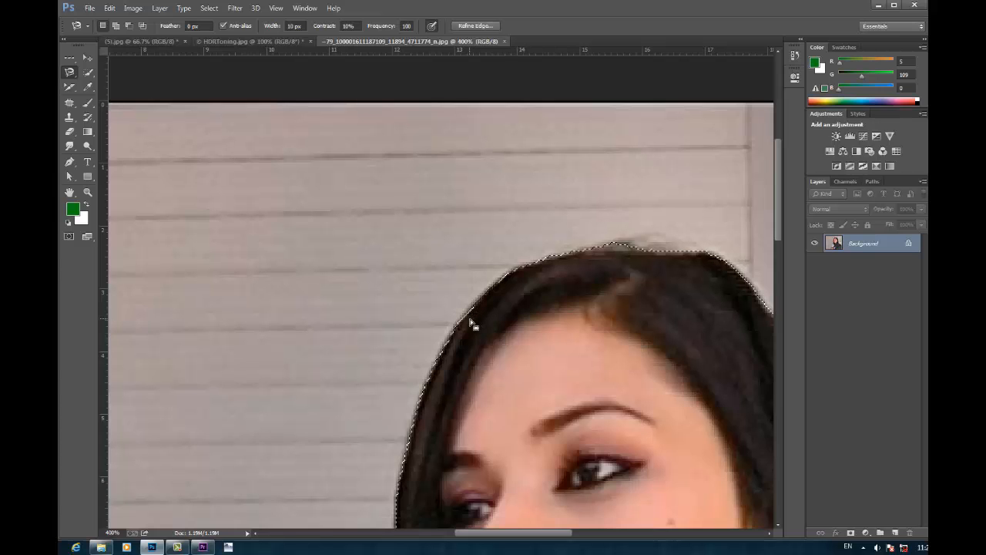
key(ctrl+minus)
key(ctrl+minus)
key(ctrl+minus)
key(ctrl+minus)
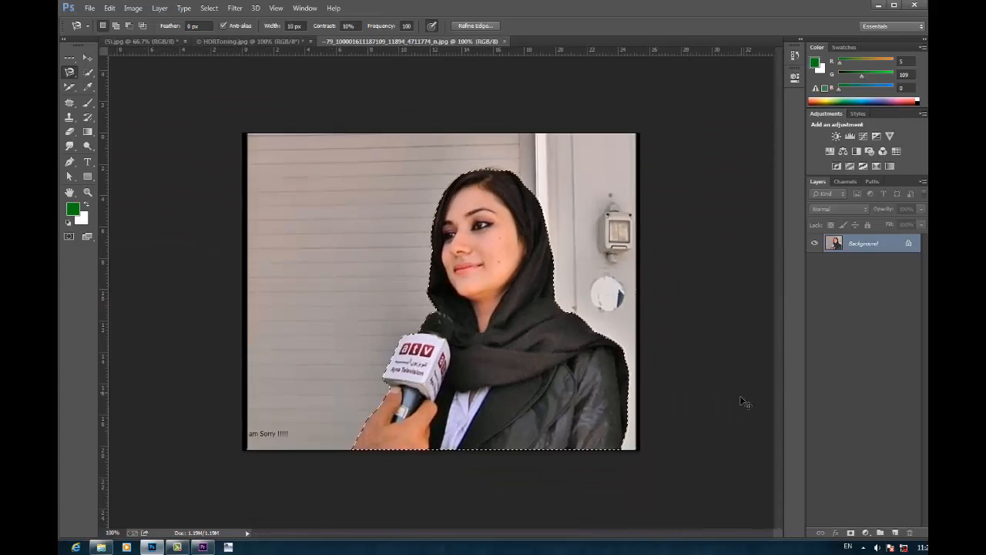
key(ctrl+plus)
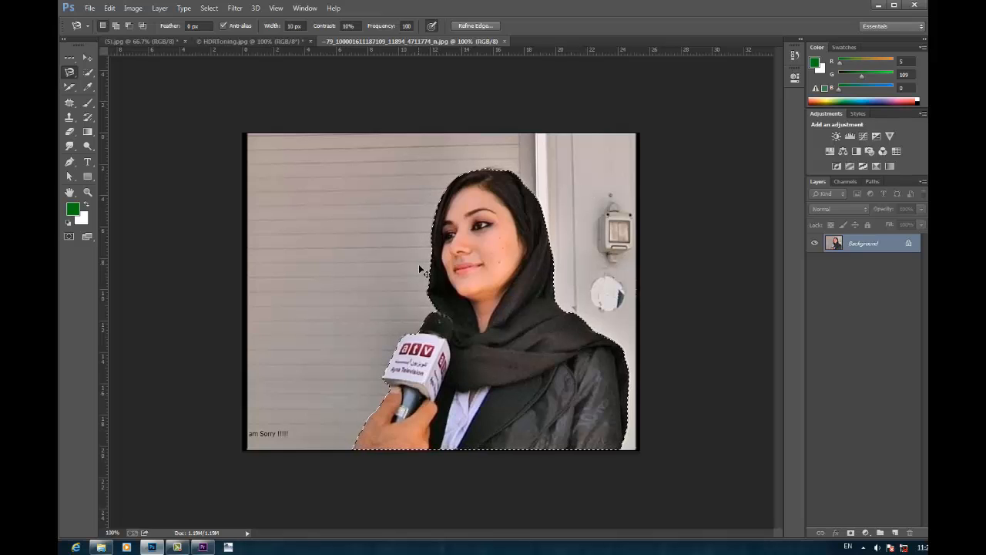
Step: Invert the selection, convert the Background into Layer 0 and delete the area around the woman, leaving nothing selected
key(ctrl+shift+i)
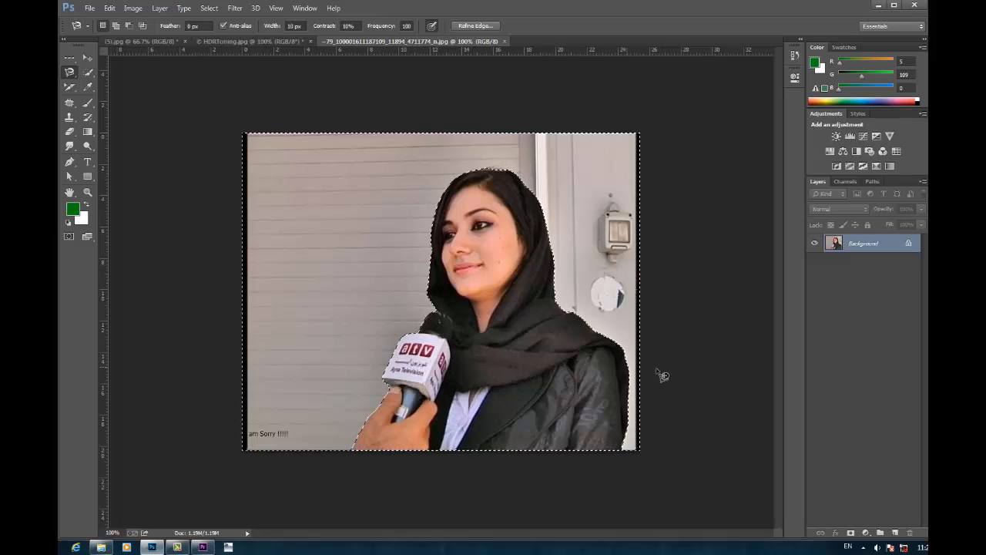
double_click(878, 243)
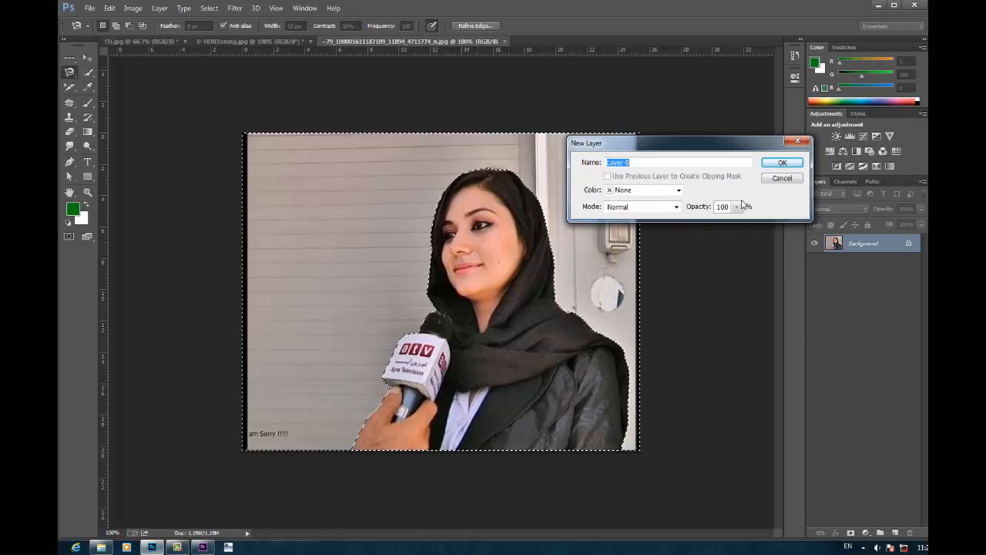
click(778, 161)
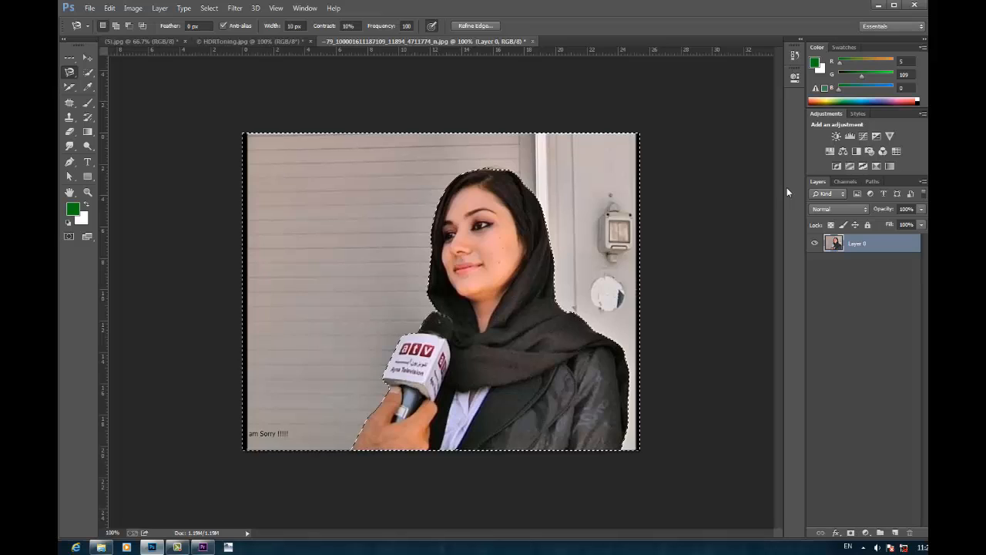
key(Delete)
key(ctrl+d)
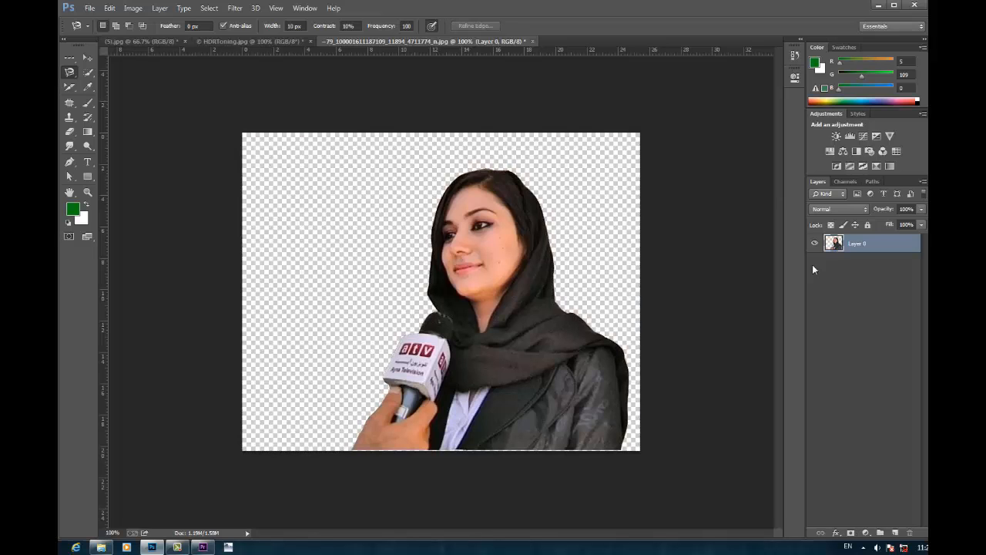
Step: Switch to the Move tool and open the sunset landscape image !! (66).jpg
click(90, 59)
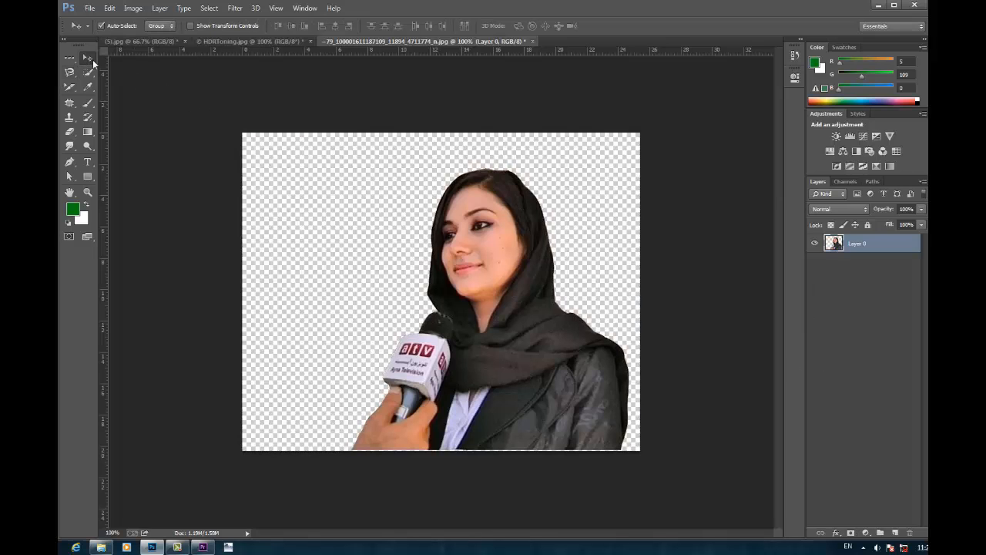
click(245, 41)
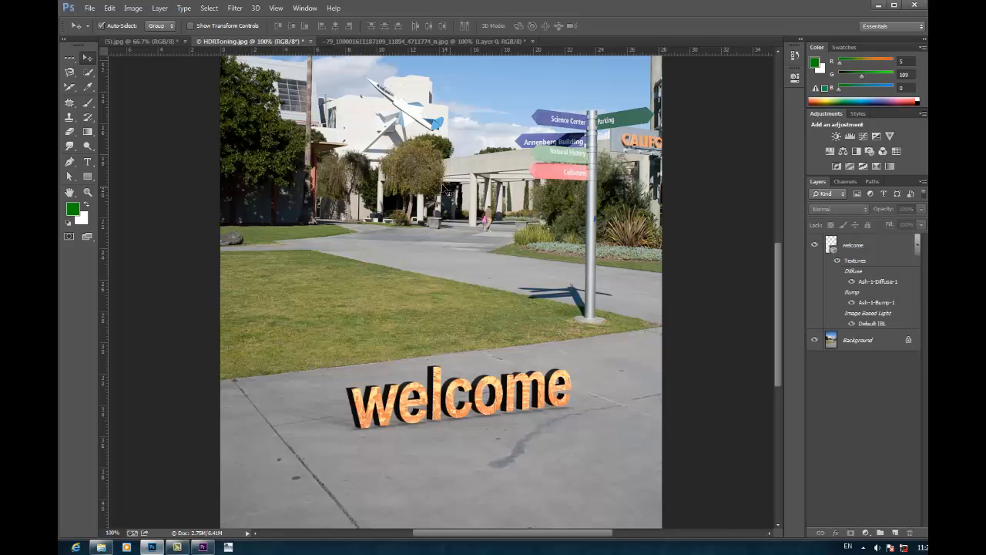
click(137, 43)
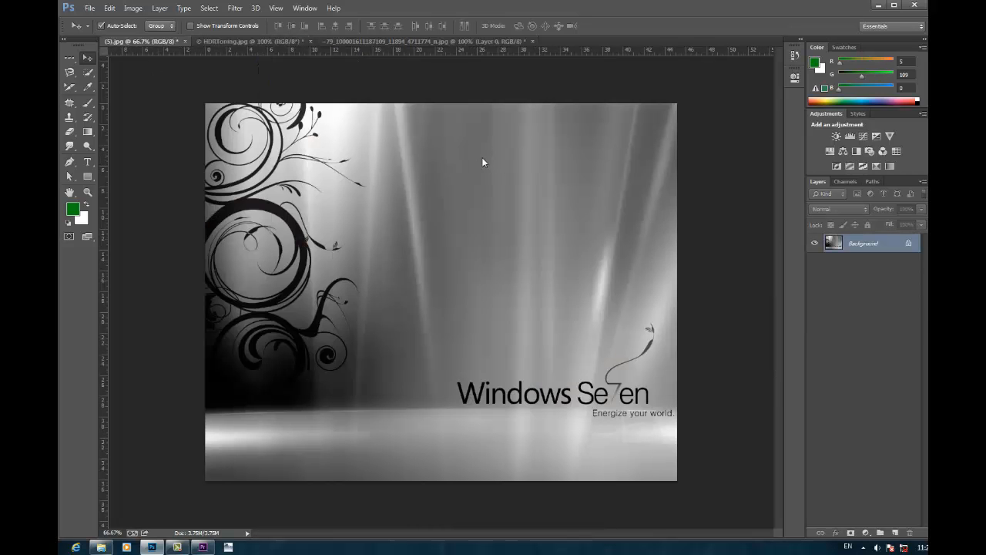
key(ctrl+o)
double_click(513, 162)
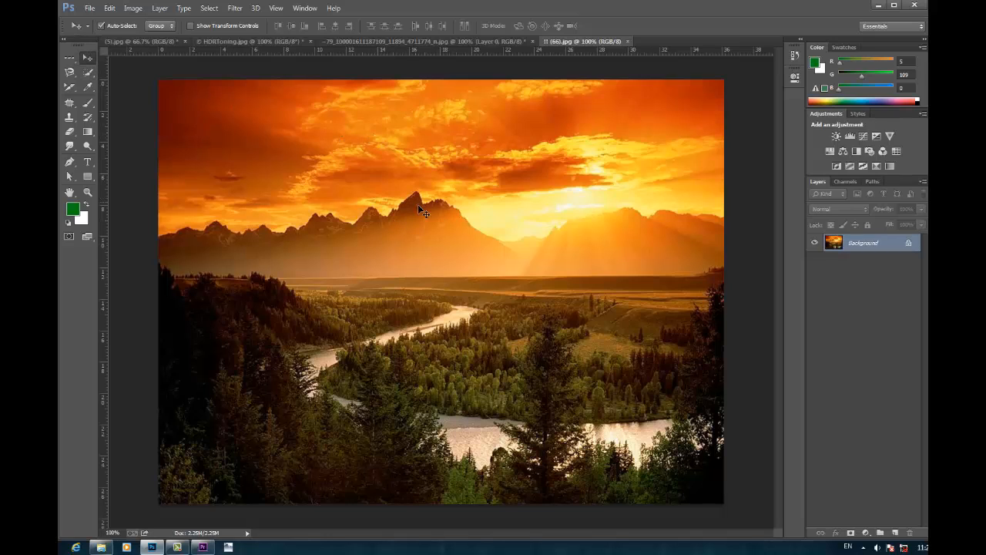
Step: Copy the sunset landscape into the woman's cutout document as a new layer
drag(418, 205, 441, 47)
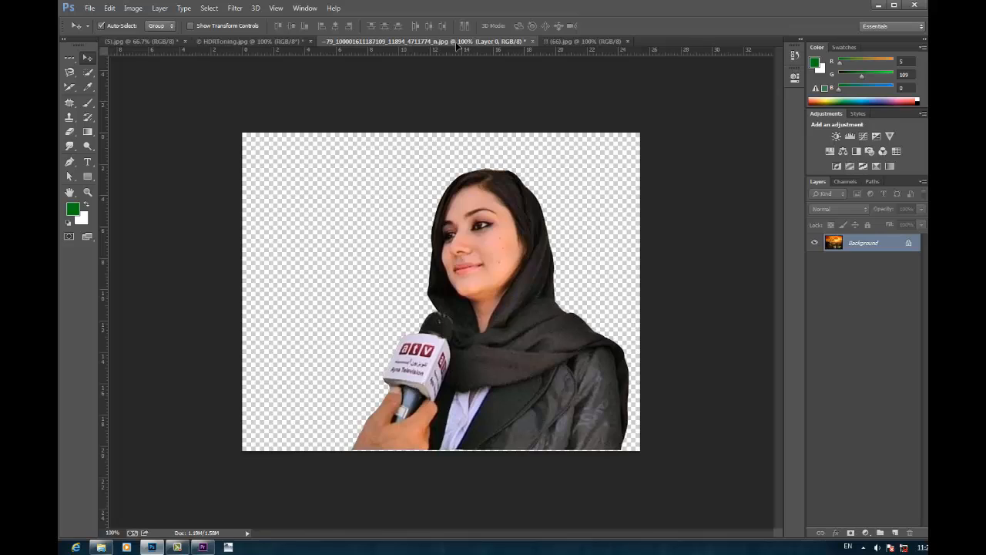
drag(456, 43, 517, 96)
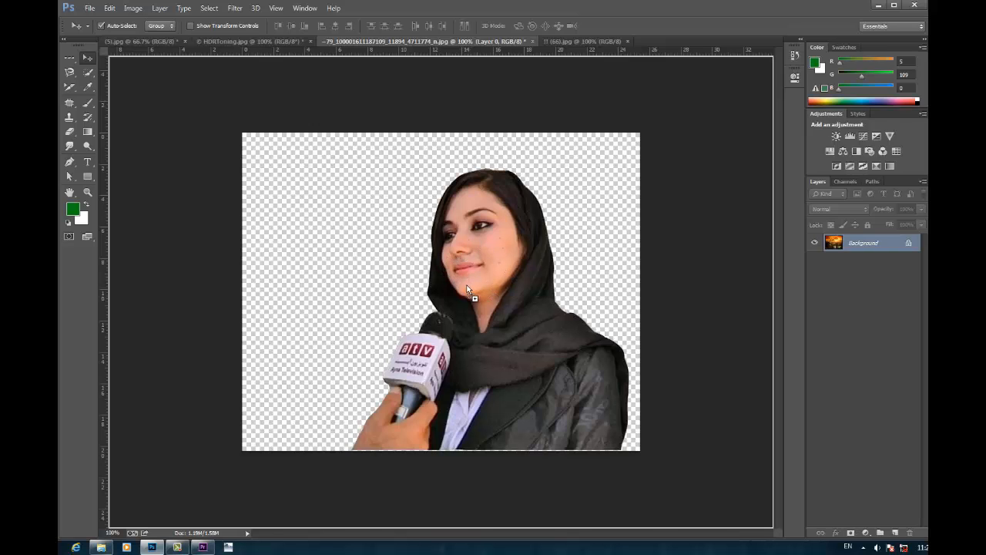
drag(467, 289, 468, 289)
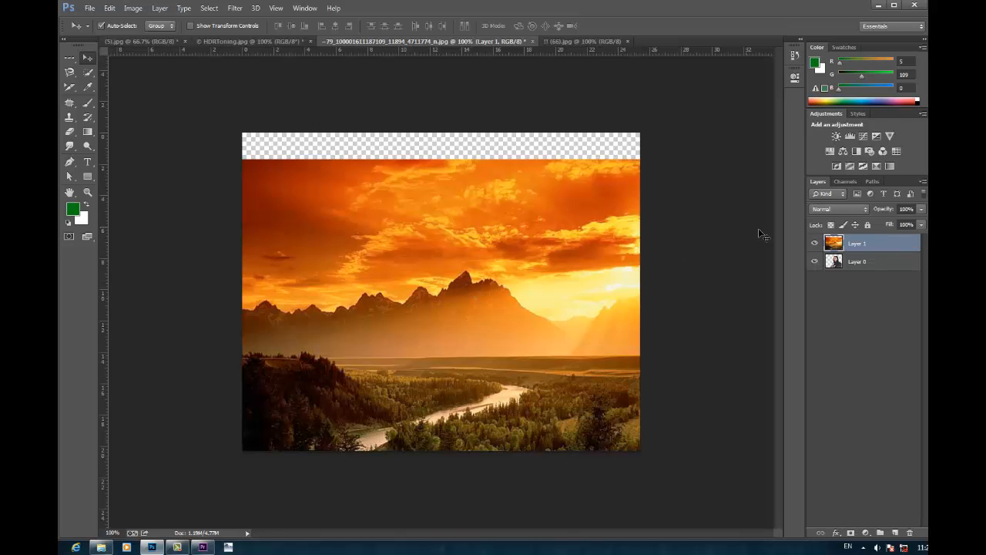
Step: Move the sunset layer beneath the woman's cutout in the layer order
click(586, 43)
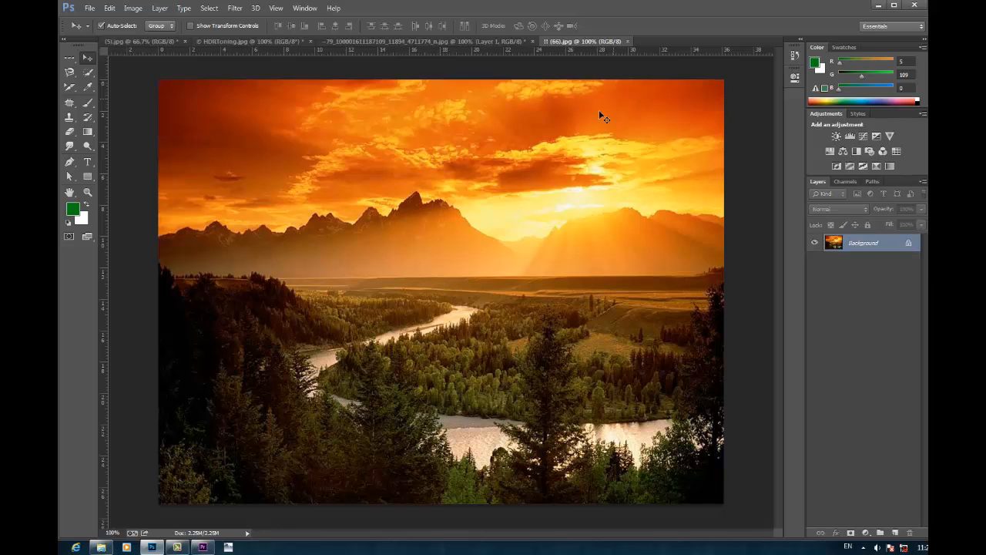
click(487, 43)
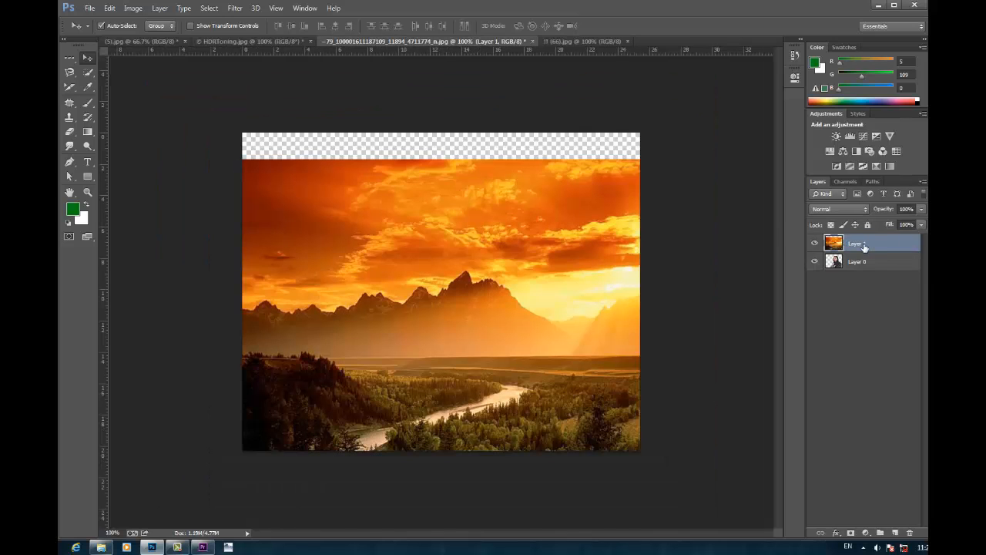
drag(864, 245, 869, 285)
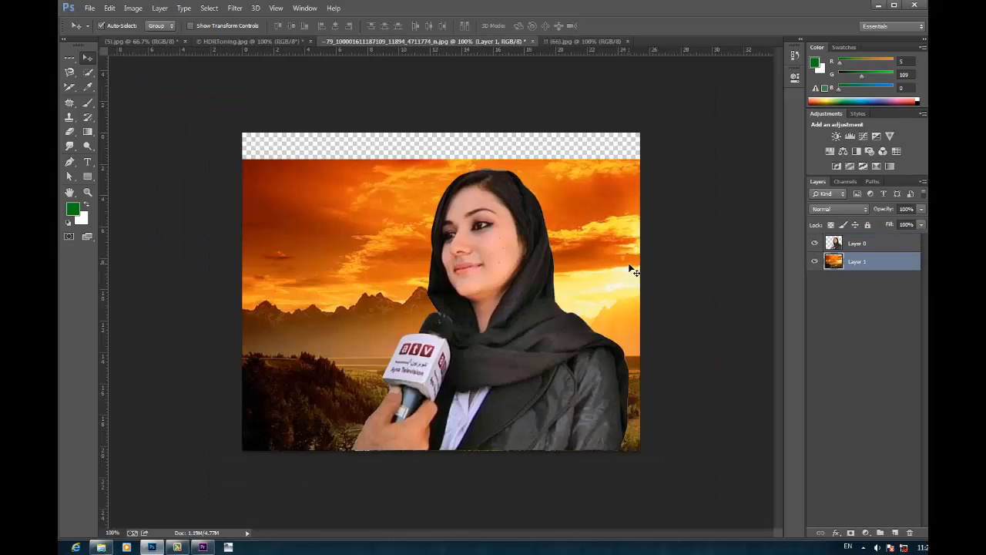
Step: Shift the sunset landscape up to fill the canvas and nudge the woman's cutout slightly down
drag(629, 269, 630, 244)
click(554, 353)
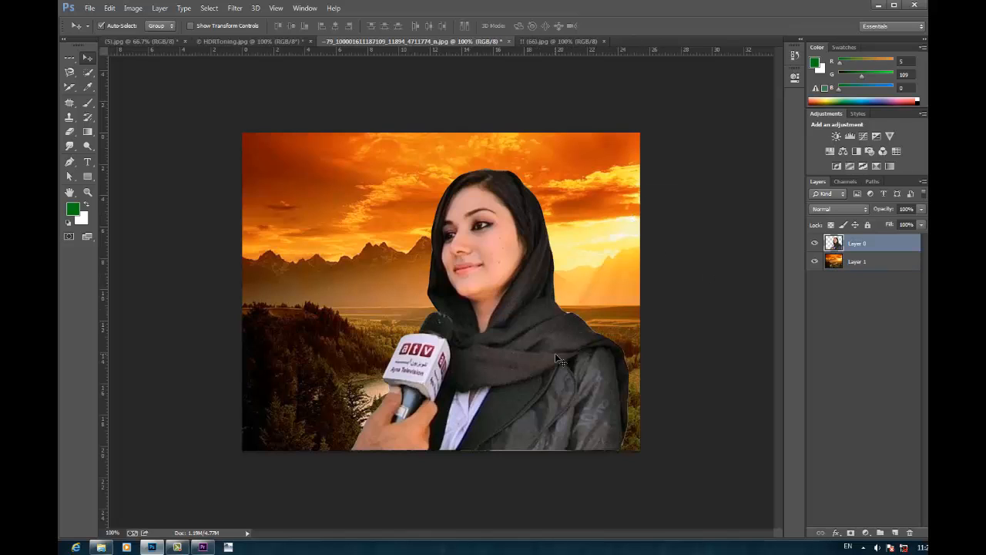
drag(555, 353, 555, 358)
click(679, 339)
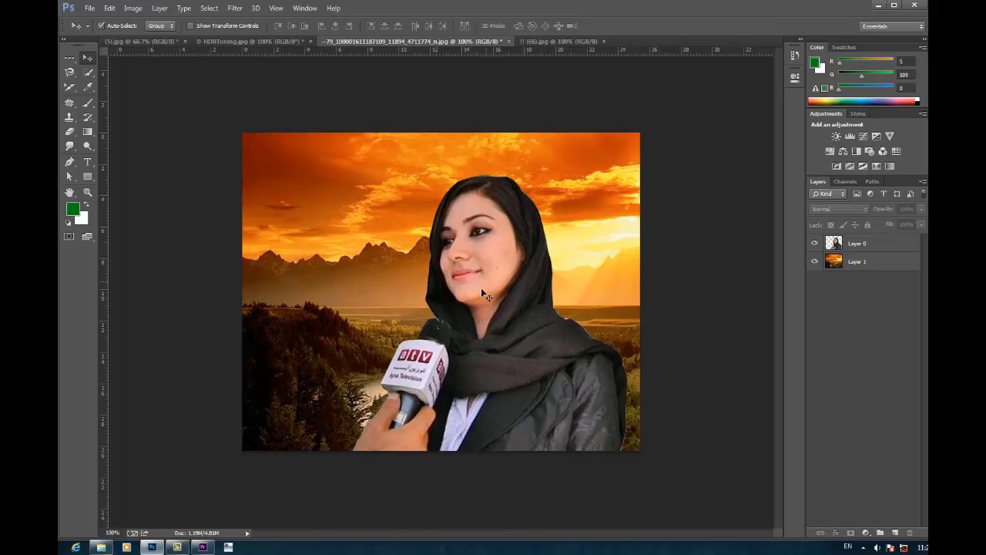
Step: Switch from the Magnetic Lasso to the Quick Selection tool
click(70, 73)
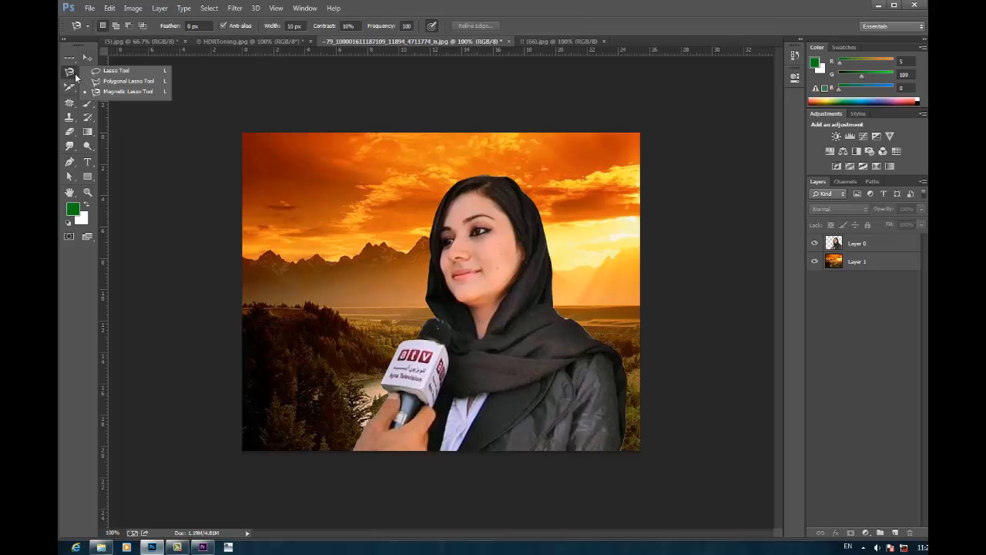
click(110, 93)
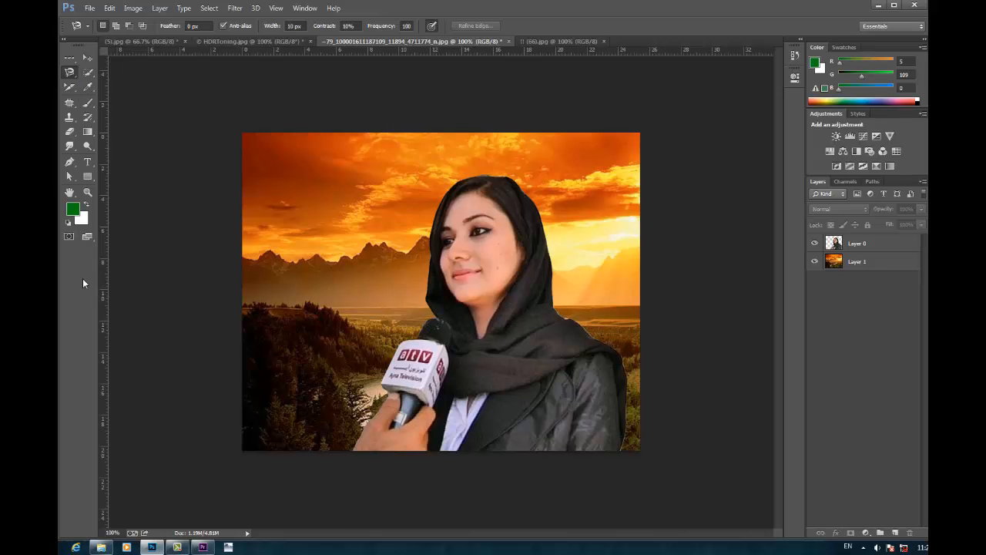
click(88, 72)
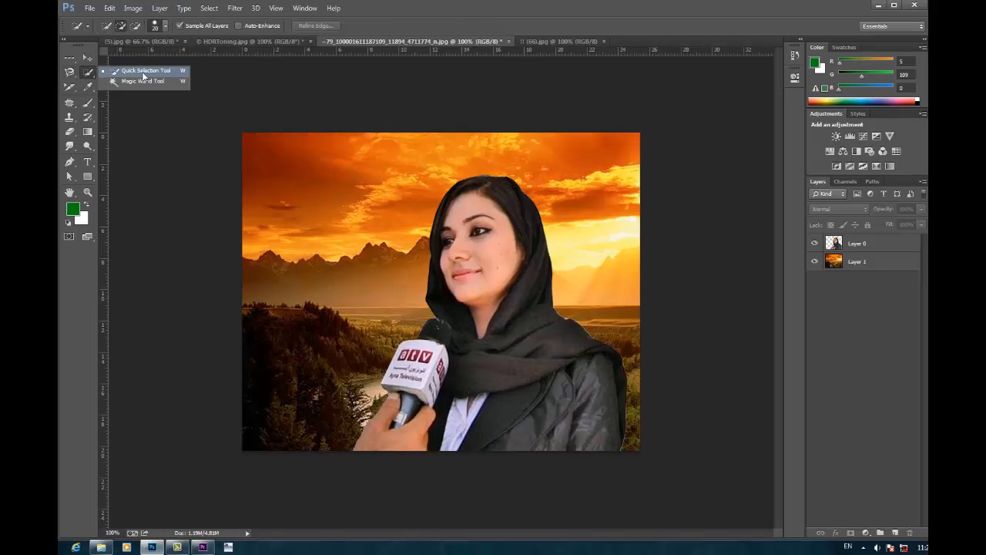
click(143, 71)
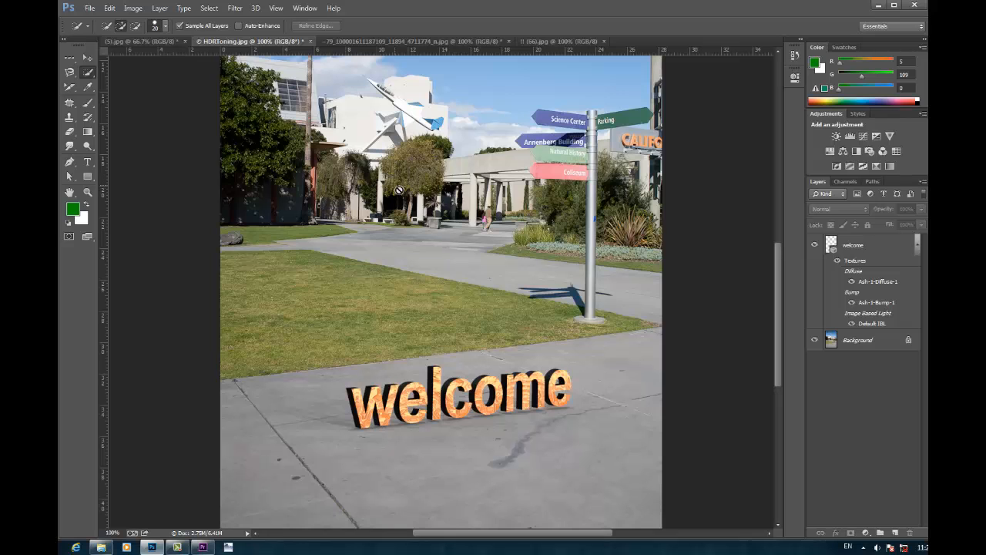
key(ctrl+o)
click(450, 259)
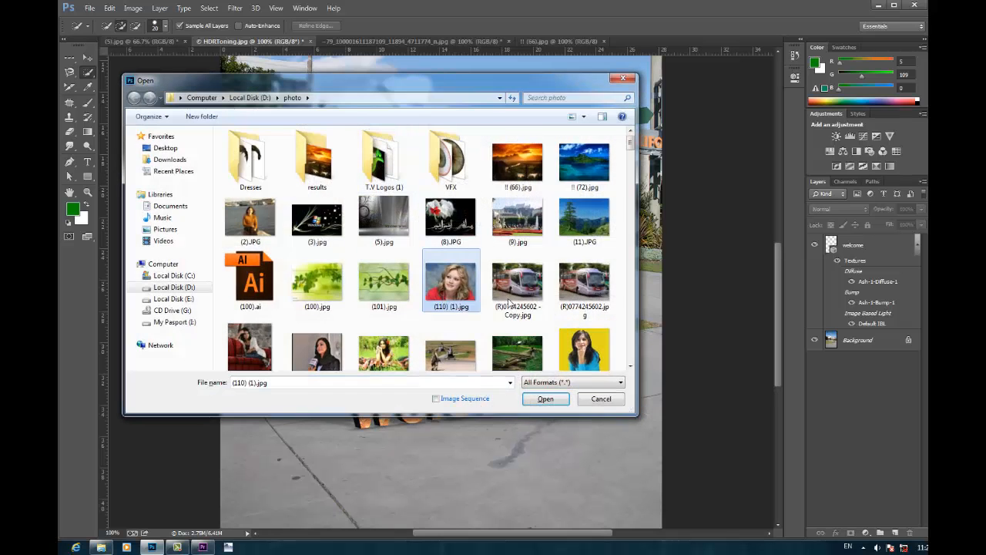
scroll(523, 294, down, 3)
scroll(524, 293, down, 5)
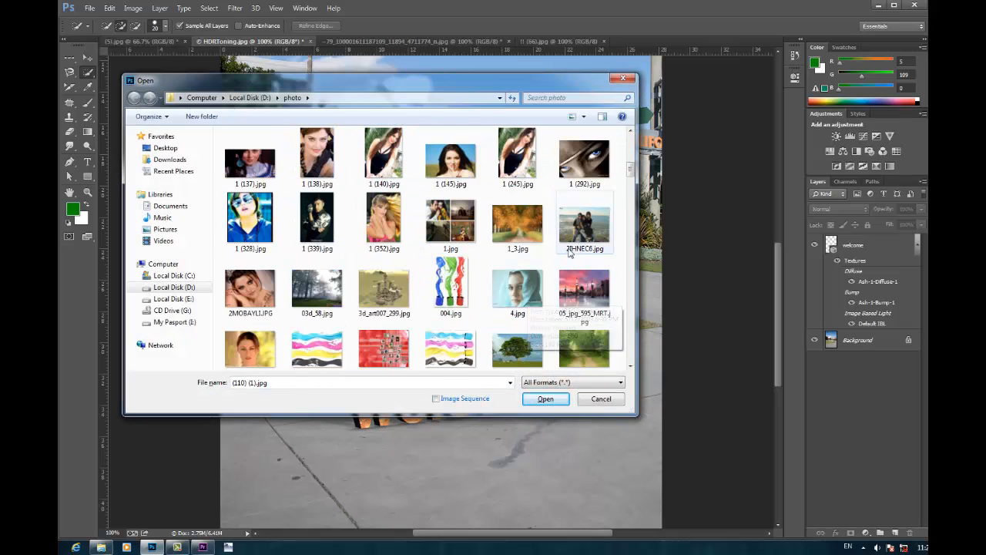
scroll(560, 245, down, 8)
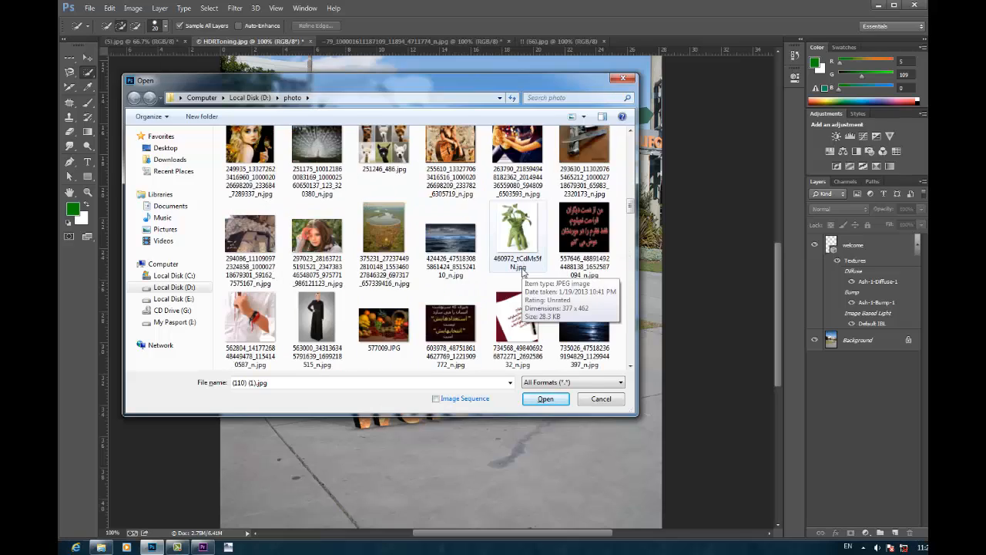
scroll(529, 276, down, 5)
double_click(518, 254)
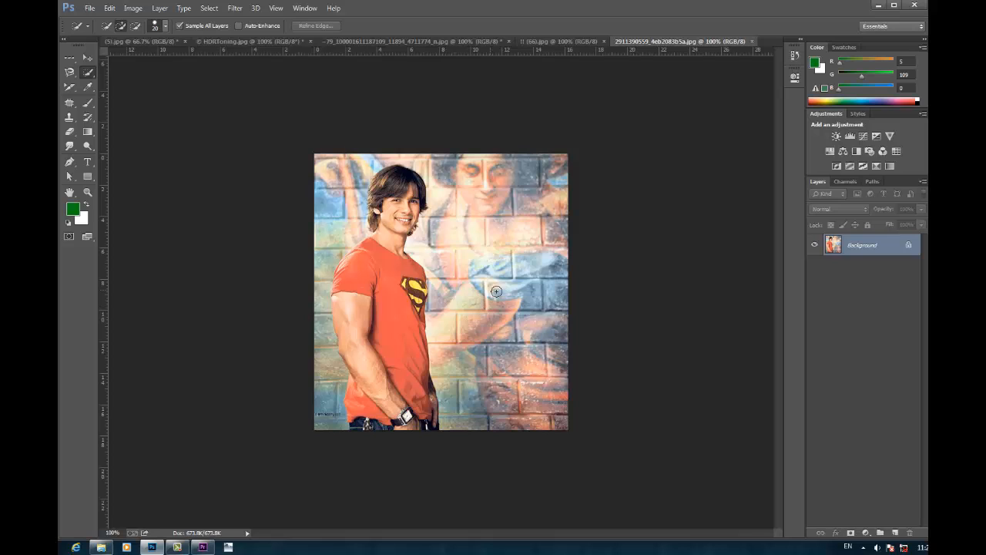
Step: Select the entire painted brick wall around the man in the red T-shirt with the Quick Selection tool
click(89, 73)
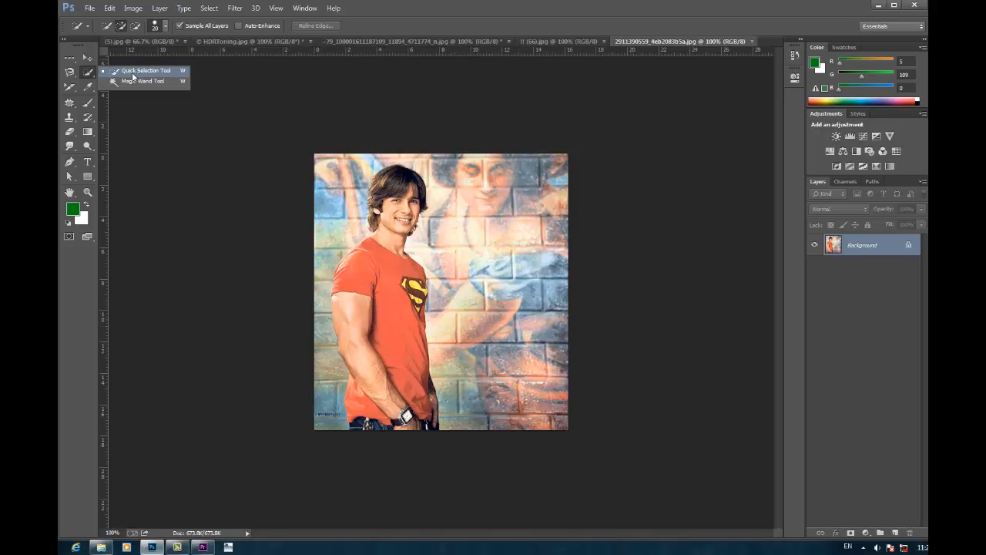
click(132, 72)
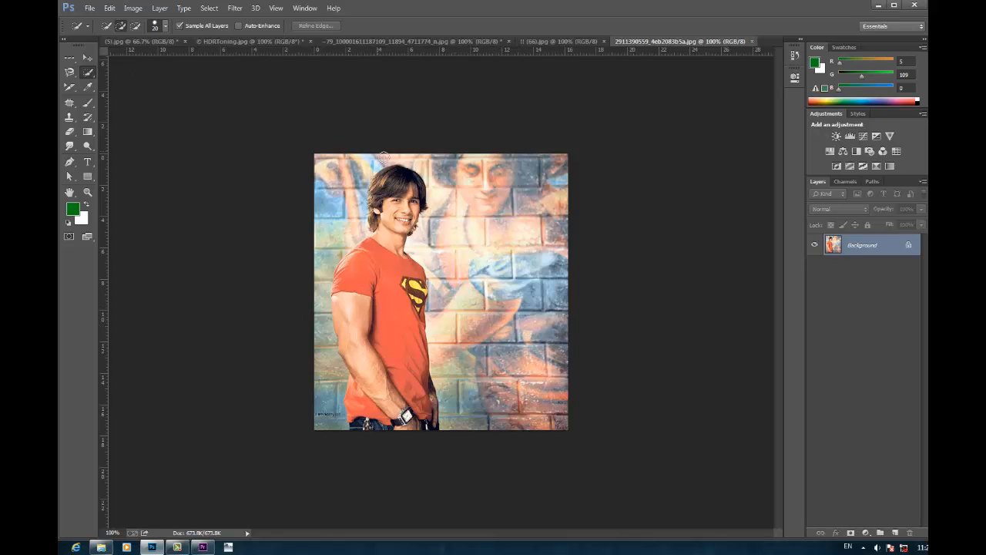
mouse_move(495, 285)
mouse_down()
mouse_move(524, 412)
mouse_move(509, 318)
mouse_move(537, 228)
mouse_up()
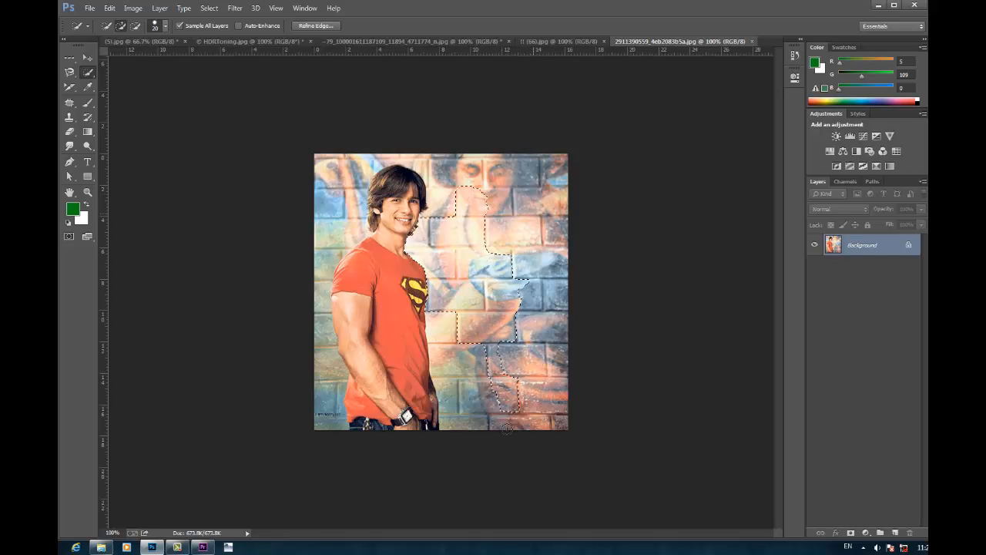
mouse_move(506, 428)
mouse_down()
mouse_move(466, 359)
mouse_move(466, 323)
mouse_up()
mouse_move(477, 165)
mouse_down()
mouse_move(375, 161)
mouse_move(335, 190)
mouse_move(325, 208)
mouse_move(331, 200)
mouse_move(354, 212)
mouse_move(321, 255)
mouse_move(322, 399)
mouse_move(319, 441)
mouse_up()
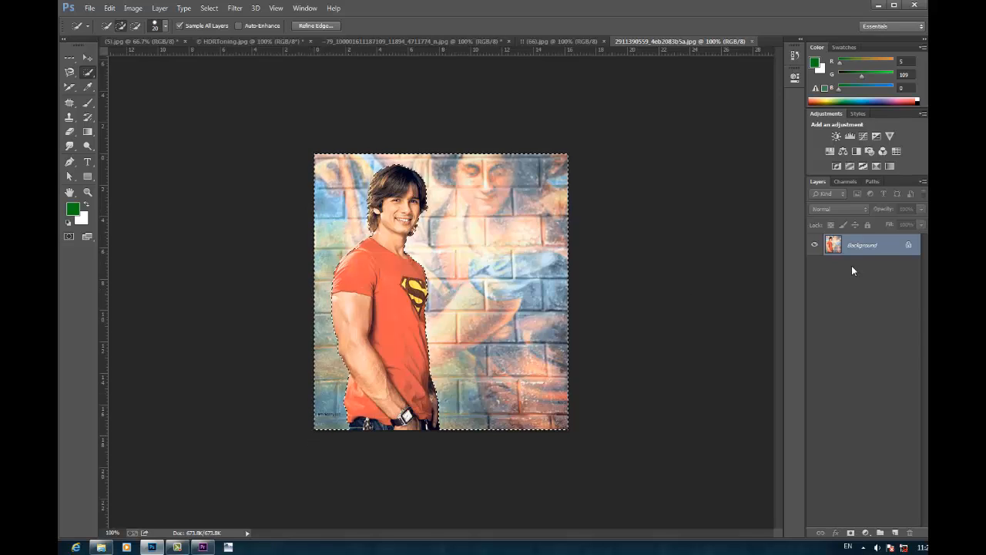
Step: Convert the background into a regular layer, then delete the selected brick wall, ending deselected with the Move tool active
double_click(898, 246)
click(786, 163)
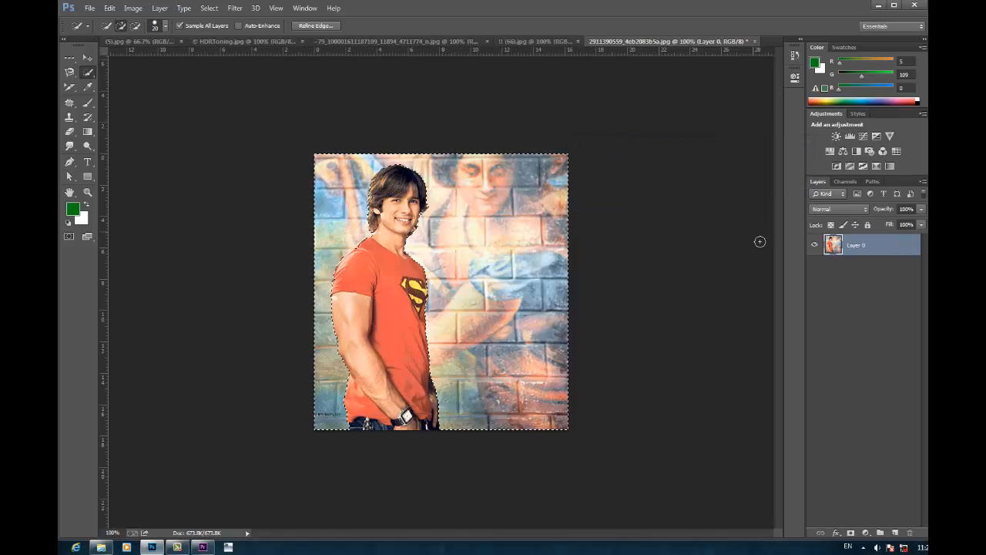
key(Delete)
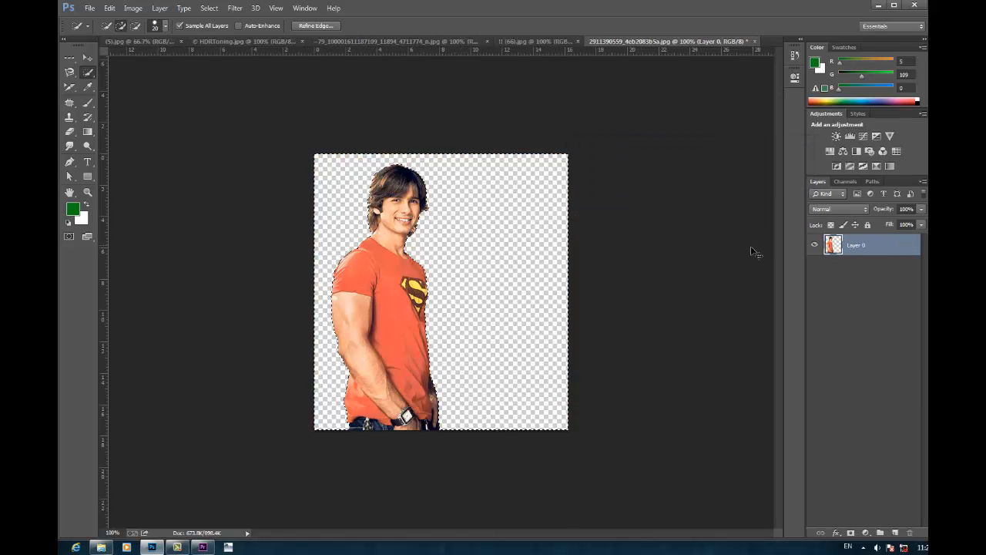
key(ctrl+d)
click(88, 59)
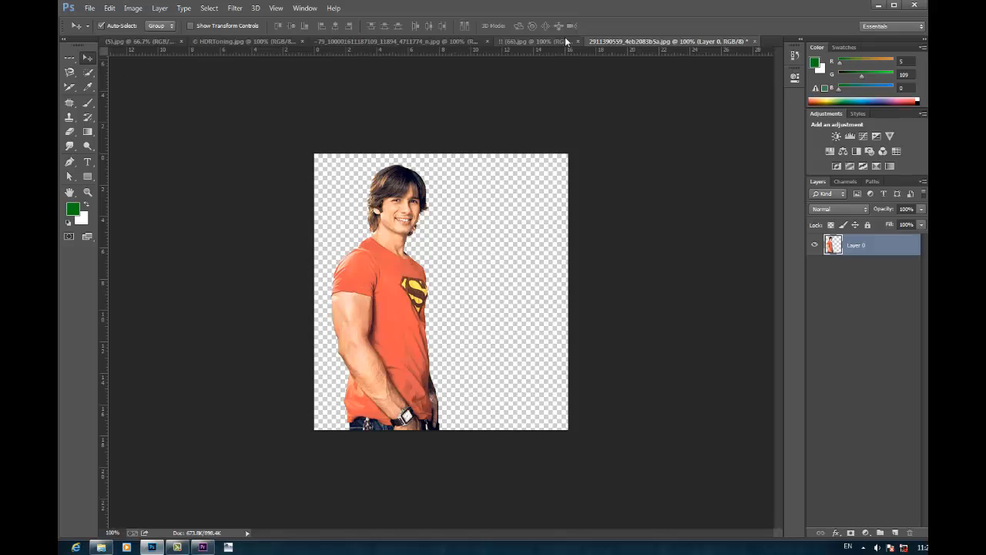
click(508, 41)
drag(475, 86, 497, 193)
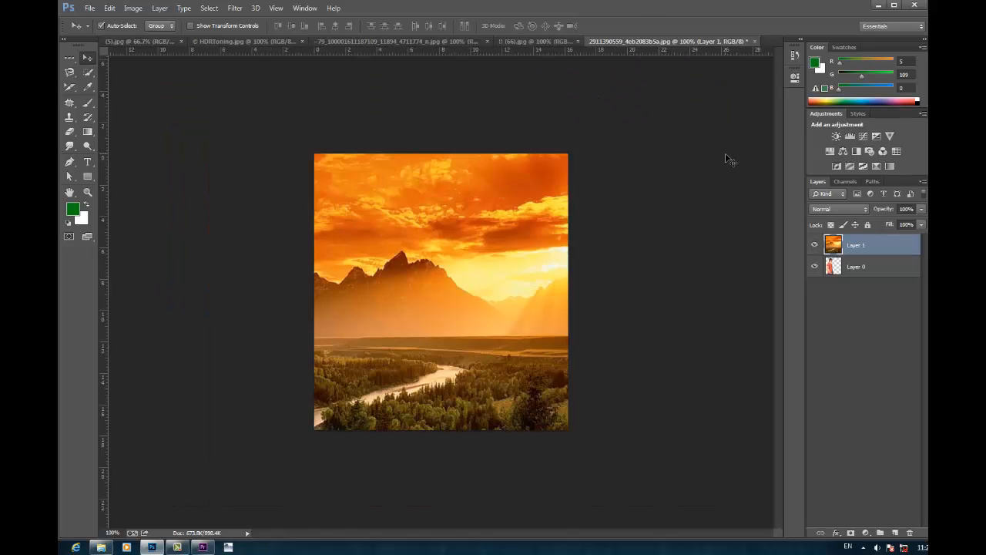
key(ctrl+z)
Step: Copy the whole sunset landscape into the man's cutout document and place its layer beneath the cutout
click(532, 40)
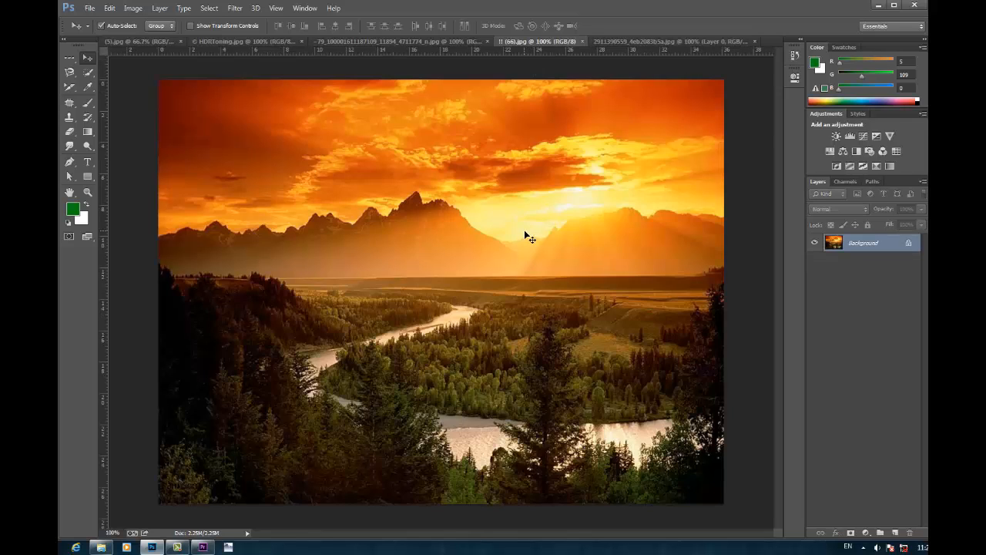
key(ctrl+a)
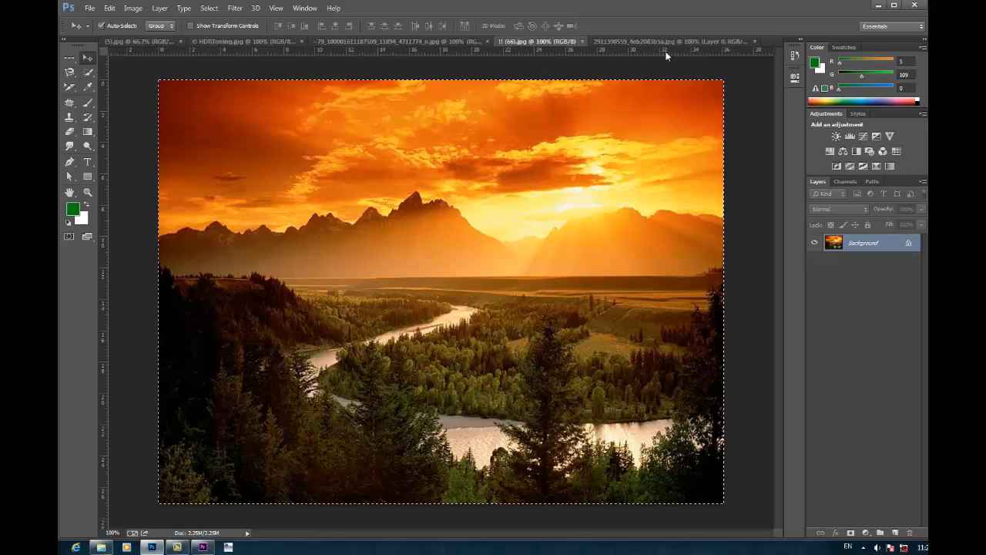
drag(666, 55, 692, 186)
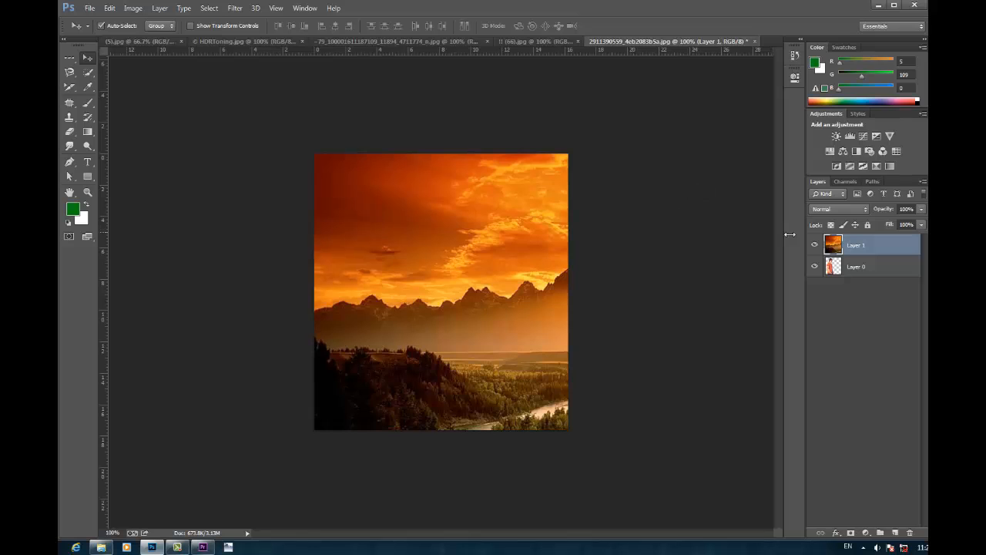
drag(848, 248, 796, 272)
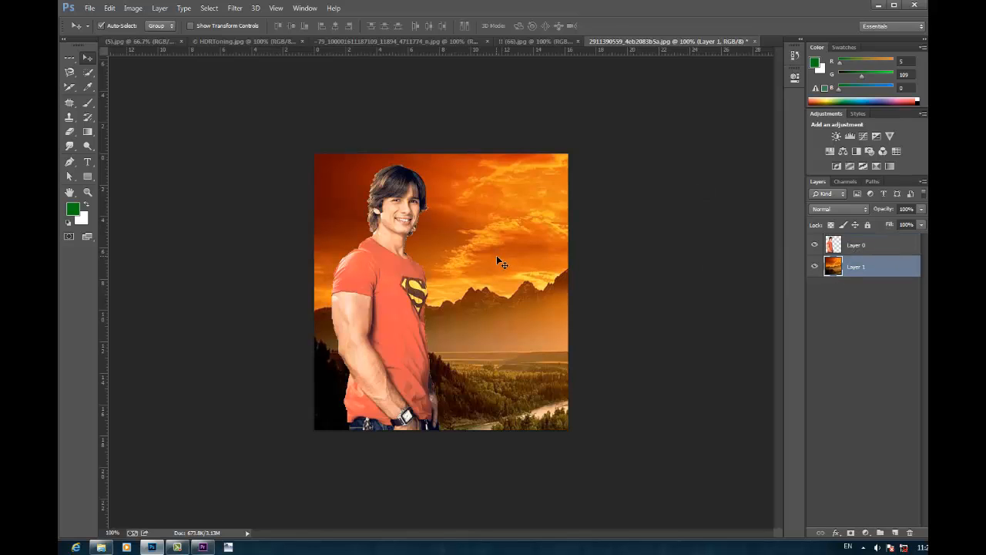
Step: Scale the sunset layer to about 75% and reposition it to fill the canvas behind the man
key(ctrl+t)
drag(316, 158, 438, 159)
drag(632, 318, 487, 208)
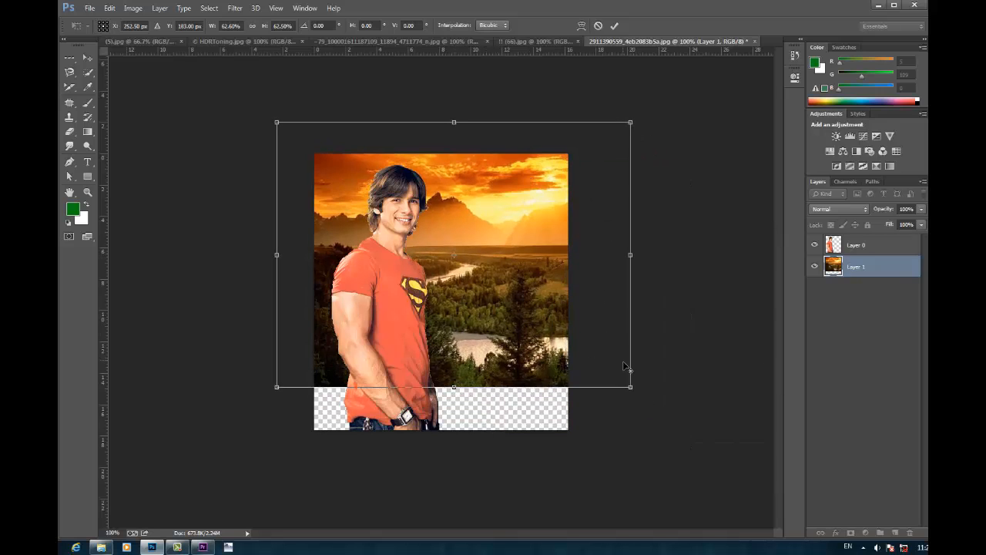
drag(631, 389, 666, 419)
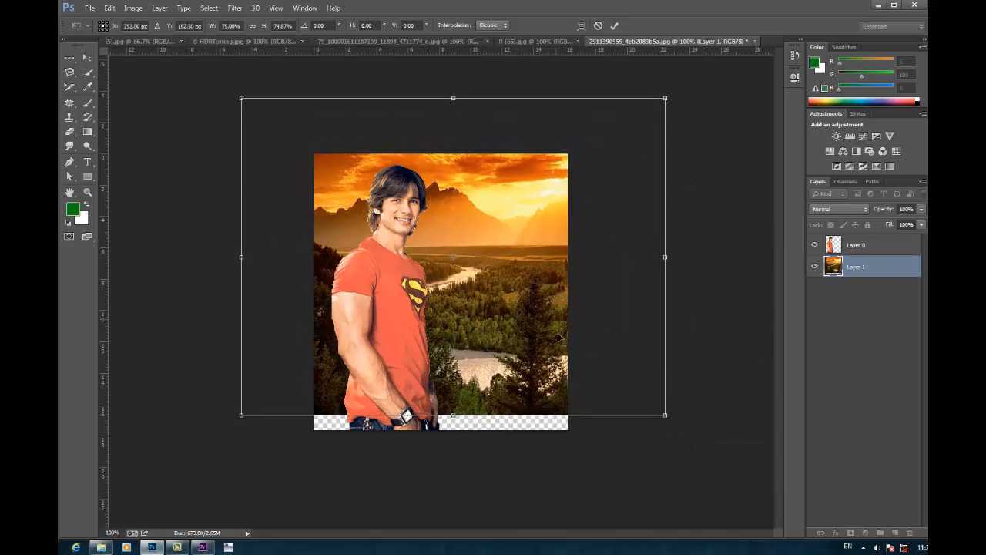
drag(574, 302, 574, 333)
drag(529, 193, 517, 222)
click(614, 26)
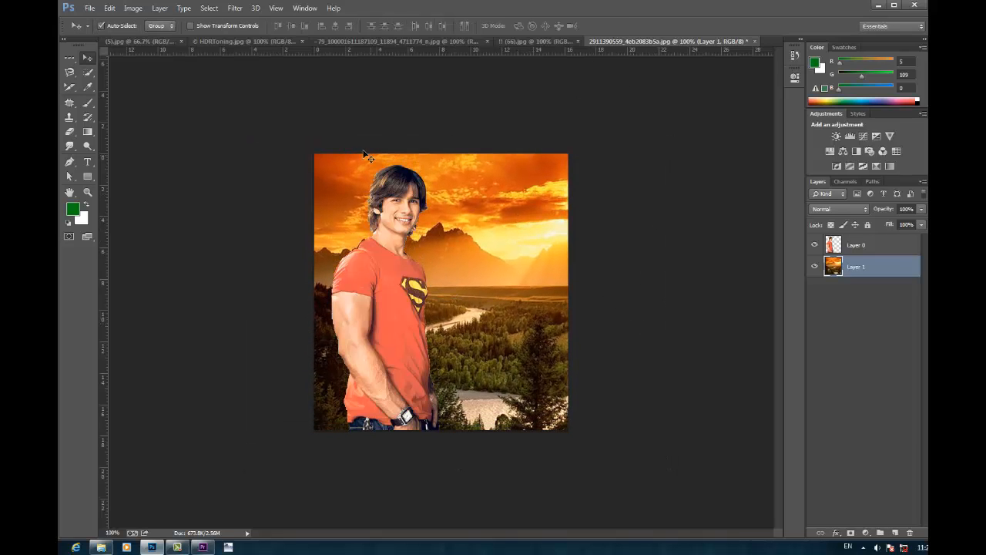
Step: Switch to the Magic Wand tool and open the image 12261712663.jpg from the photo folder
click(88, 71)
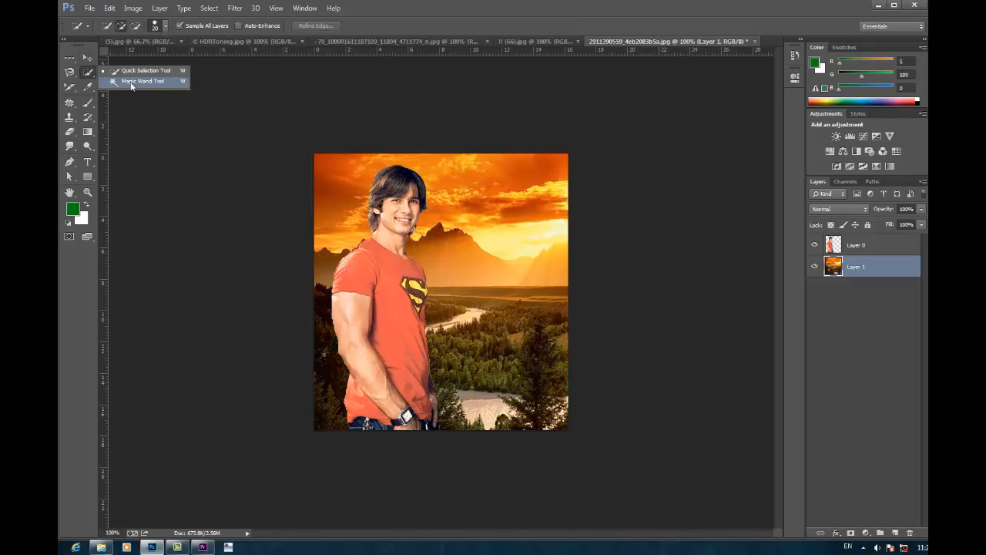
click(131, 82)
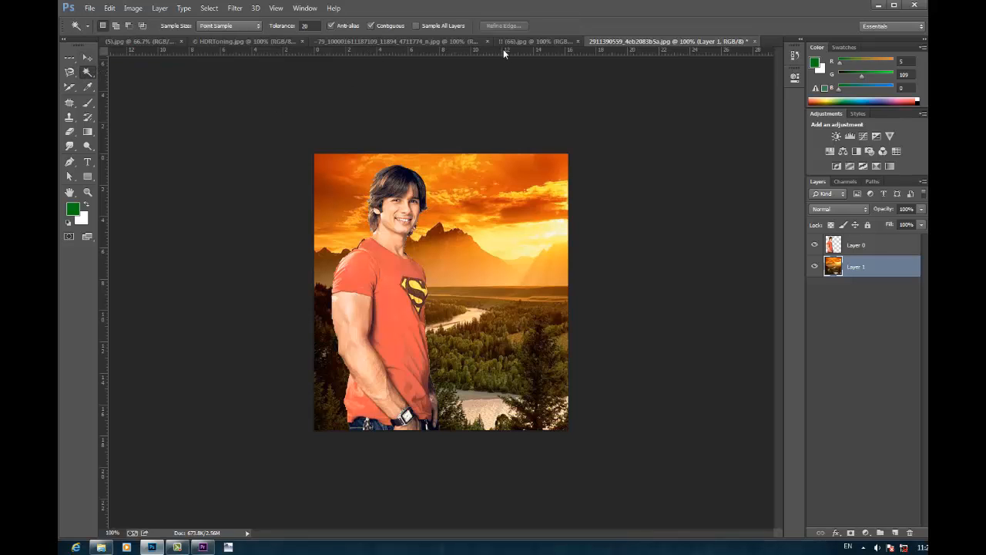
key(ctrl+o)
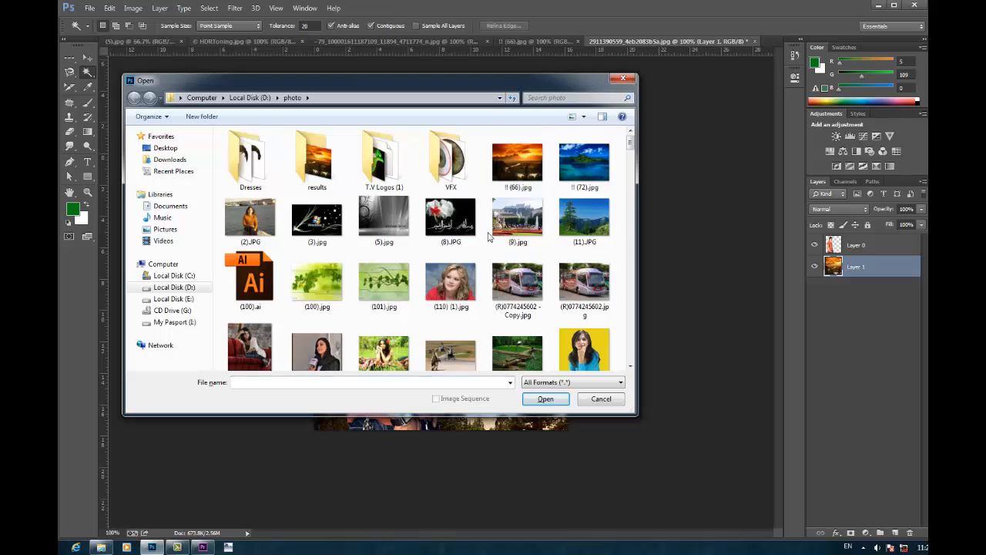
scroll(487, 236, down, 15)
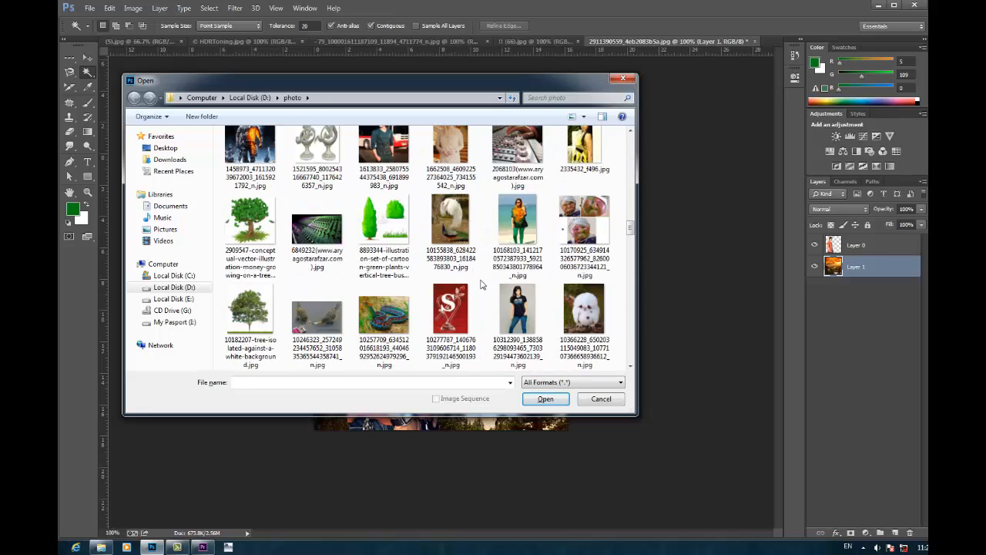
scroll(480, 285, down, 3)
scroll(339, 312, down, 3)
click(334, 320)
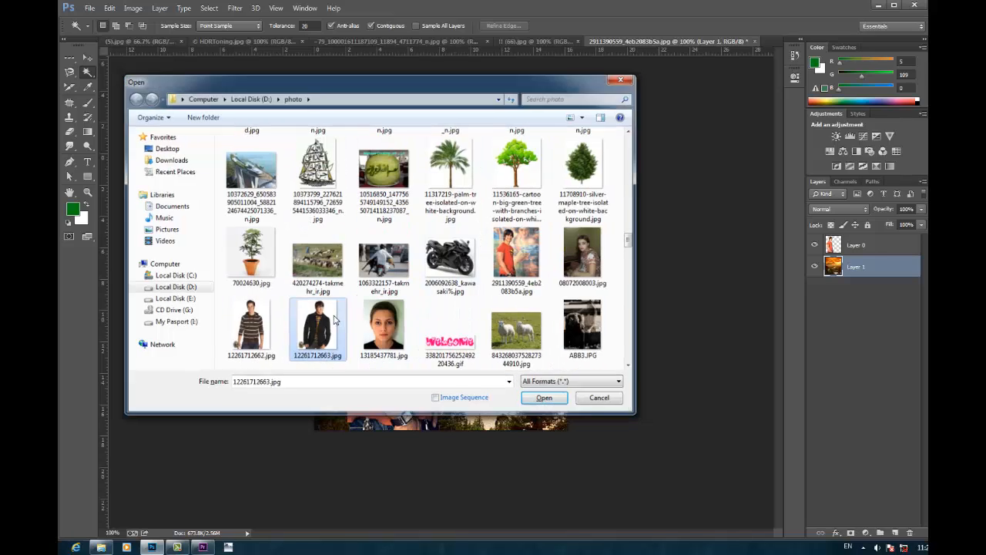
double_click(334, 320)
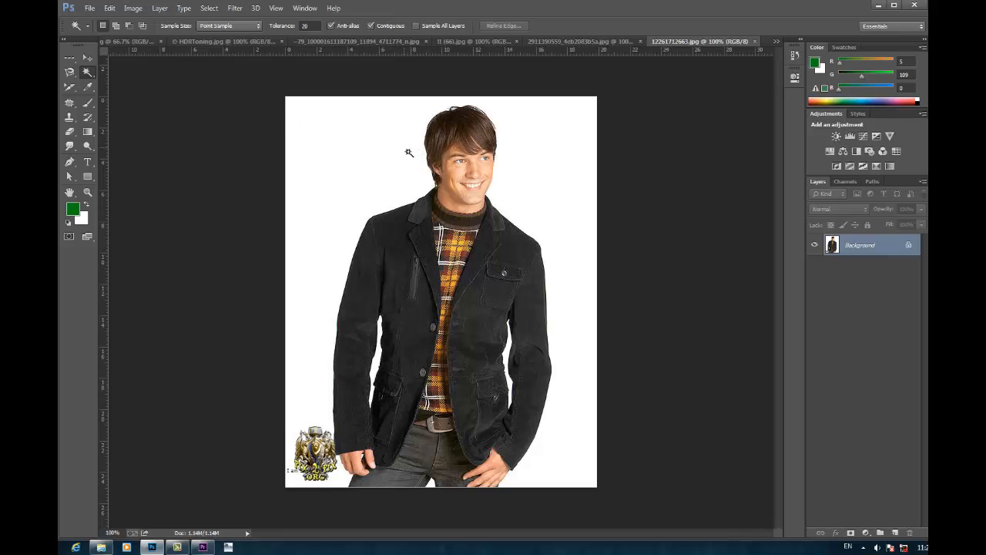
Step: Select part of the white backdrop beside the man with the Quick Selection tool, and clear the selection
right_click(87, 74)
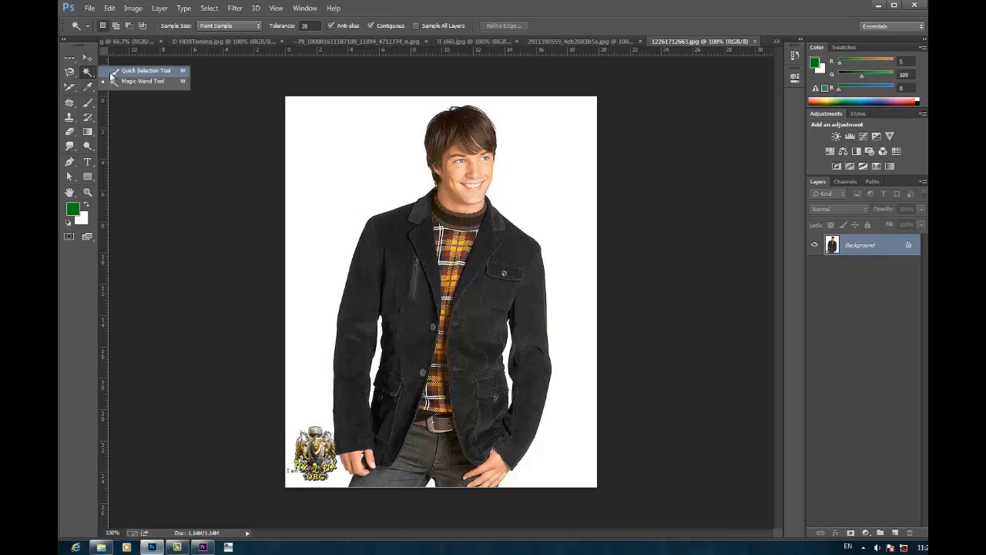
click(119, 70)
click(319, 168)
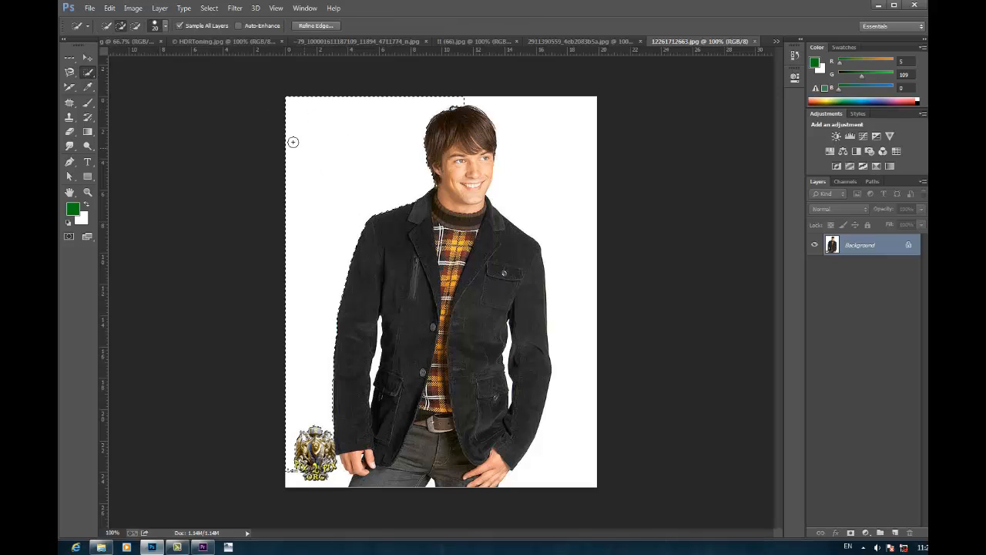
key(ctrl+d)
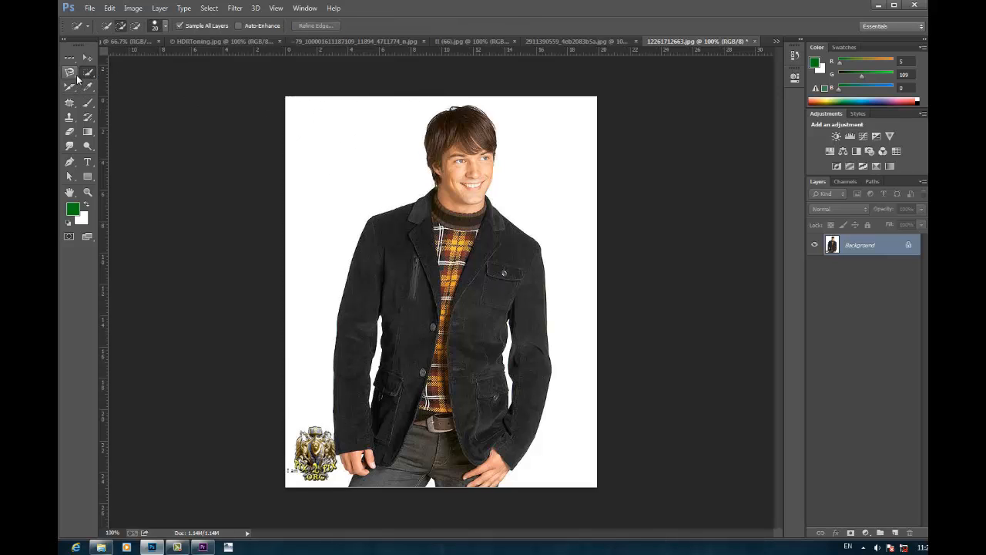
Step: Draw a freehand Lasso selection along the side of the man's hair, and clear the selection
click(70, 78)
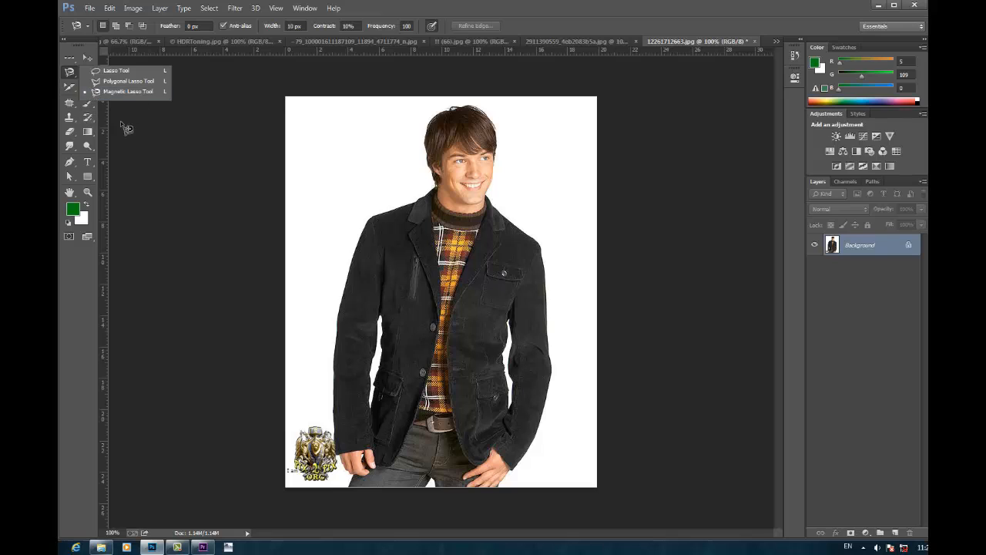
click(112, 74)
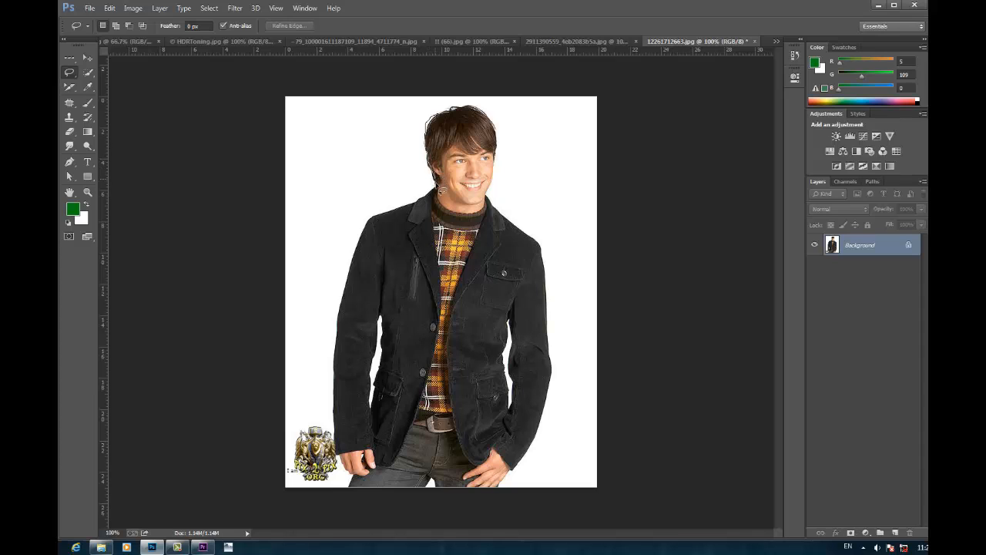
mouse_move(434, 192)
mouse_down()
mouse_move(391, 193)
mouse_move(422, 145)
mouse_up()
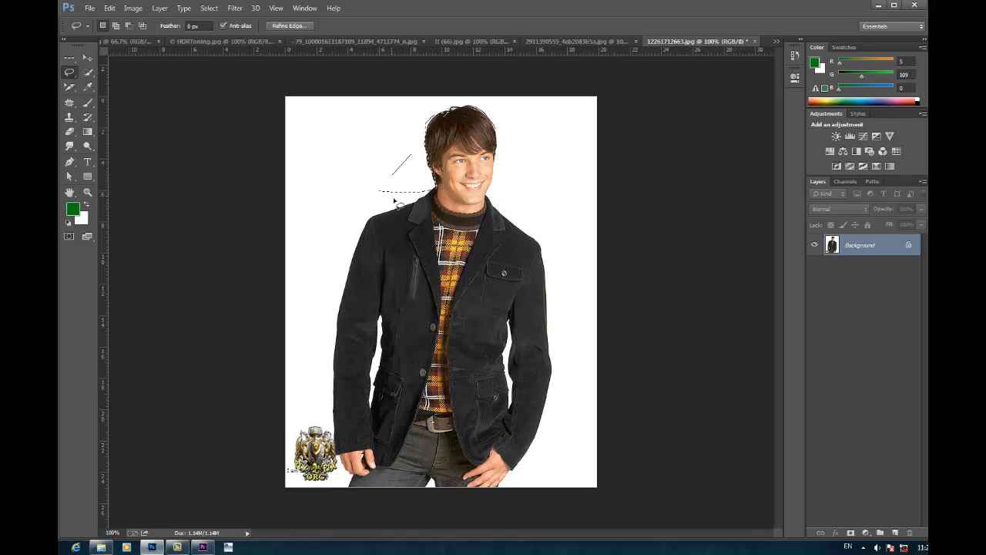
key(ctrl+d)
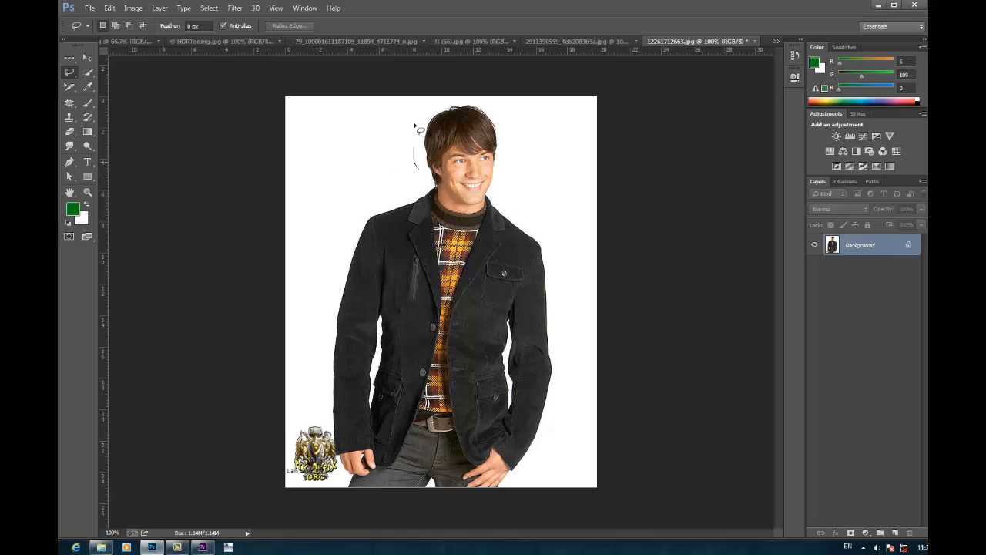
Step: Draw a freehand loop around the man's head, switch to the Polygonal Lasso tool, and clear the selection
mouse_move(416, 130)
mouse_down()
mouse_move(392, 154)
mouse_move(401, 163)
mouse_up()
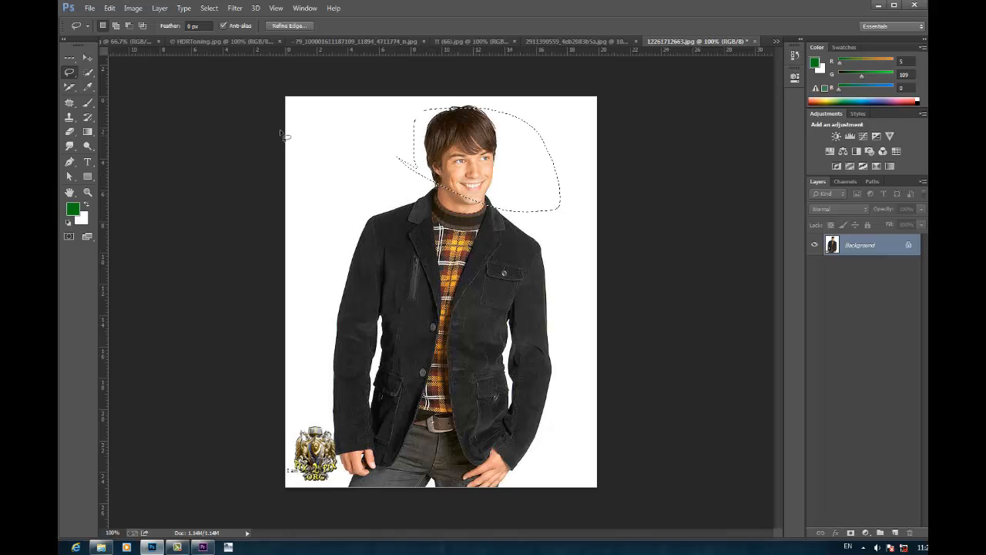
drag(69, 71, 108, 87)
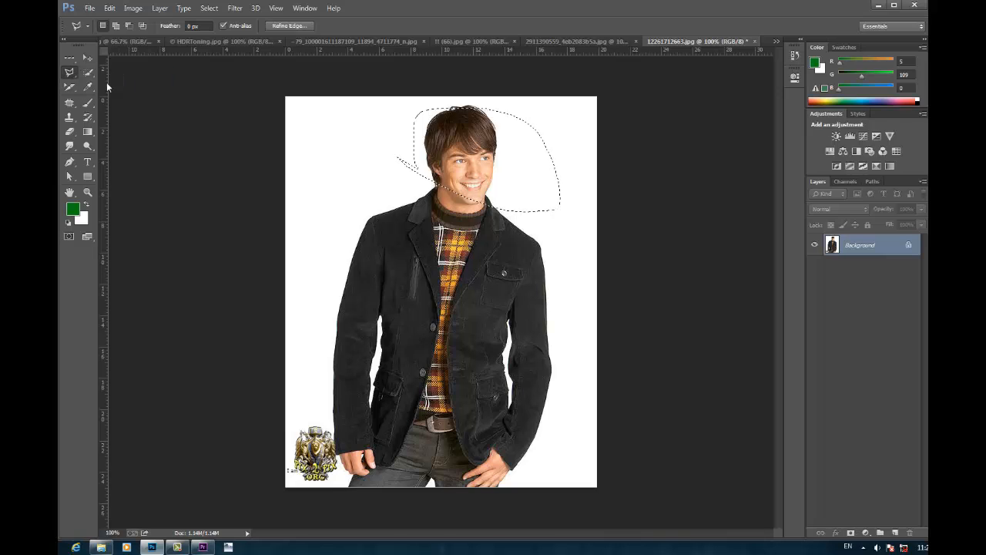
key(ctrl+d)
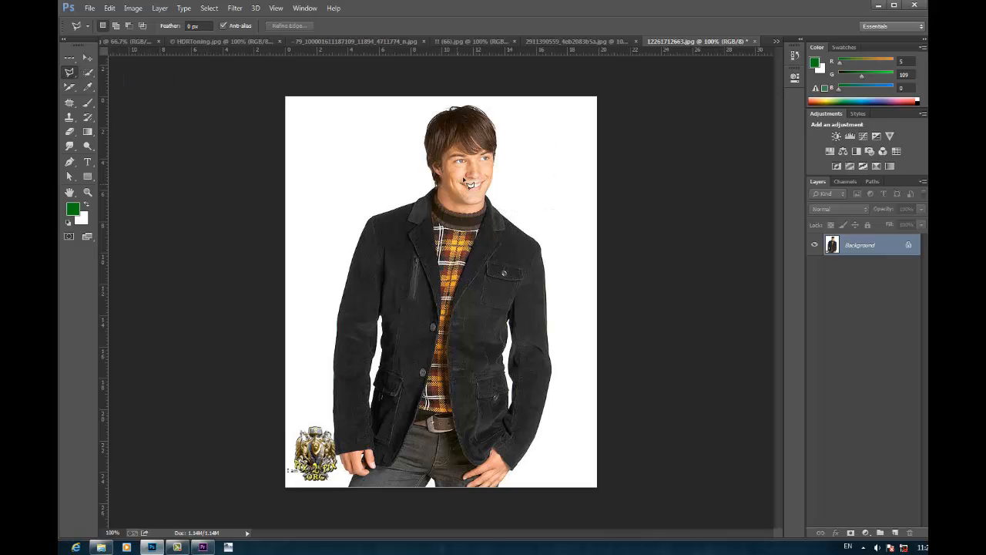
Step: Draw a self-crossing Polygonal Lasso selection over the backdrop and the man's head and shoulder, and clear the selection
click(422, 194)
click(349, 154)
click(355, 200)
click(466, 207)
click(404, 242)
click(304, 198)
click(313, 124)
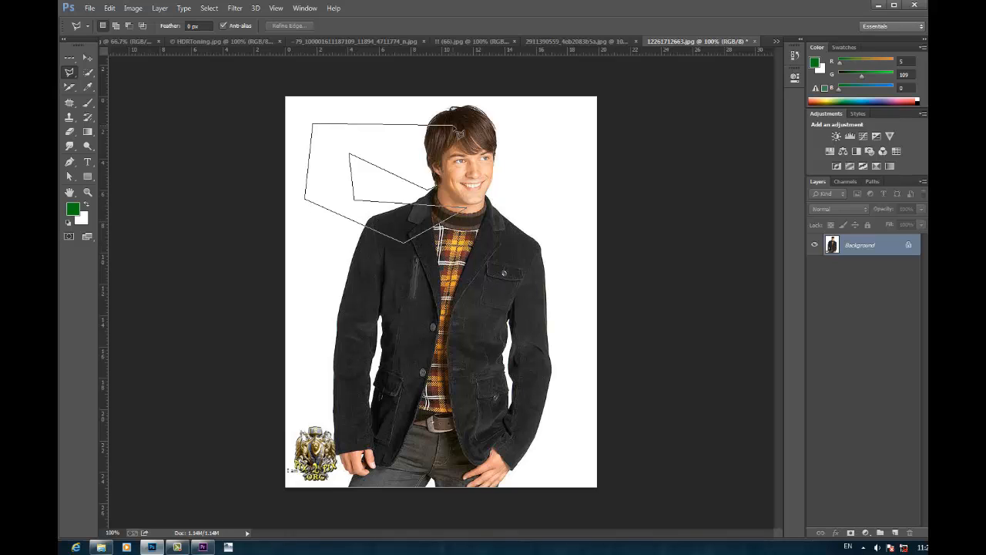
click(451, 125)
click(340, 211)
click(531, 213)
click(447, 167)
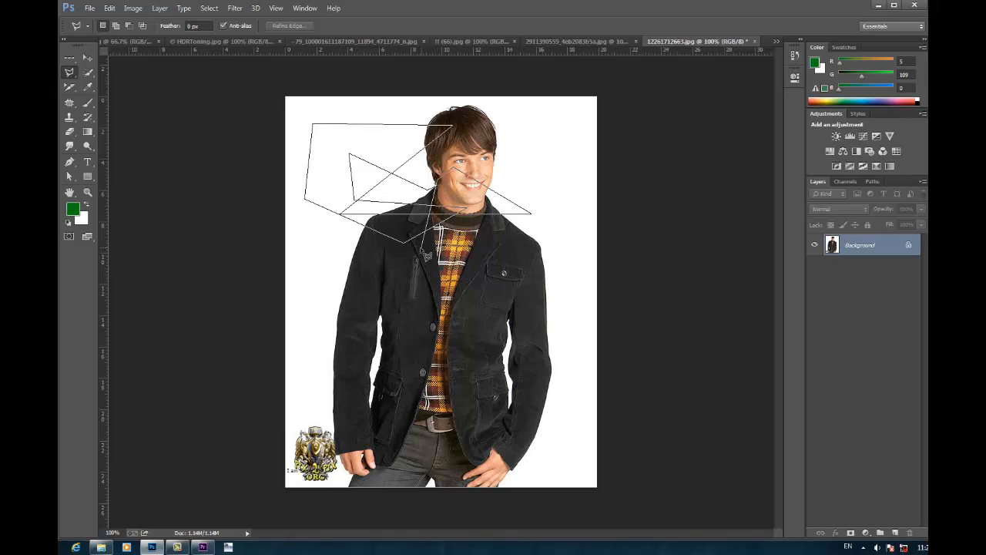
double_click(450, 197)
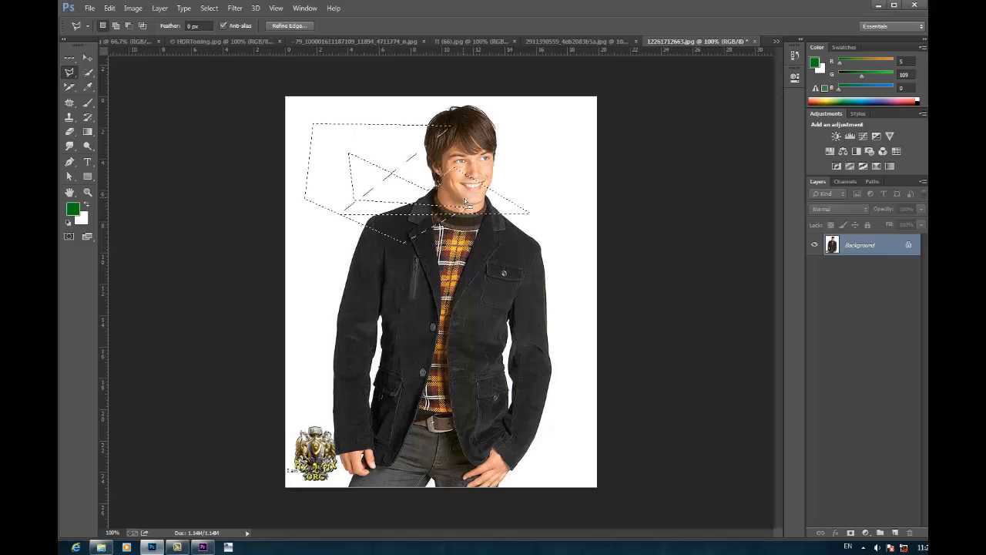
key(ctrl+d)
Step: Trace from the man's hair along his shoulder with the Magnetic Lasso tool, close the selection, and clear it
click(69, 87)
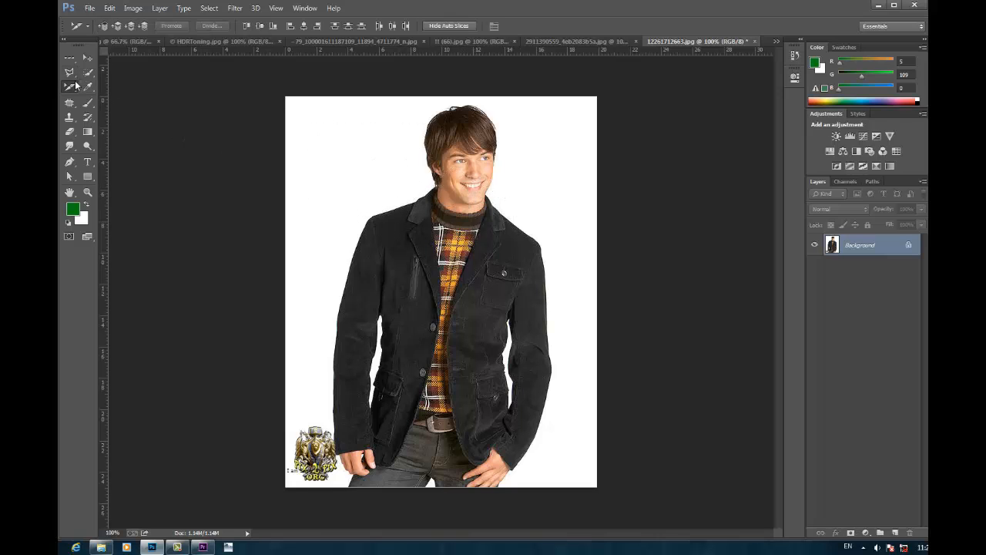
right_click(75, 86)
right_click(70, 73)
click(103, 90)
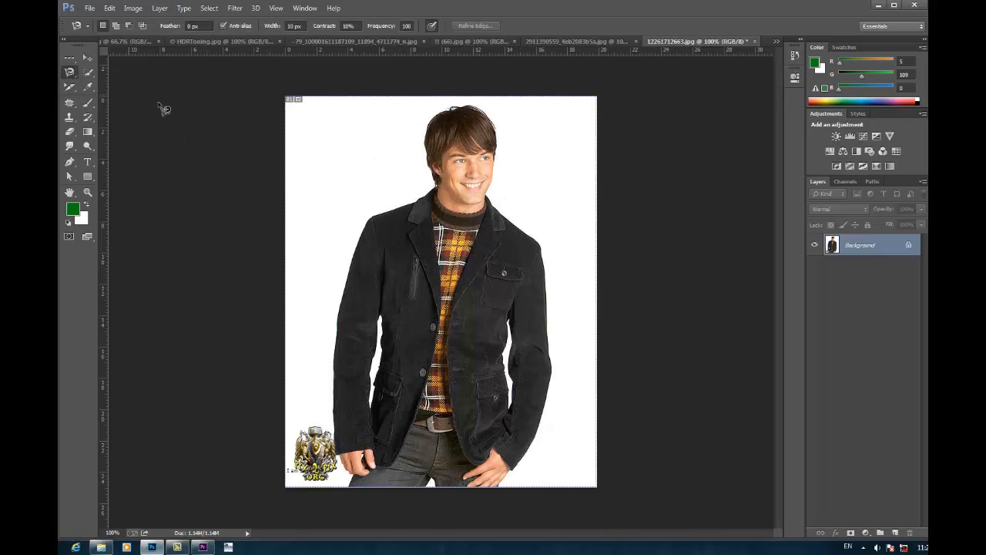
click(429, 136)
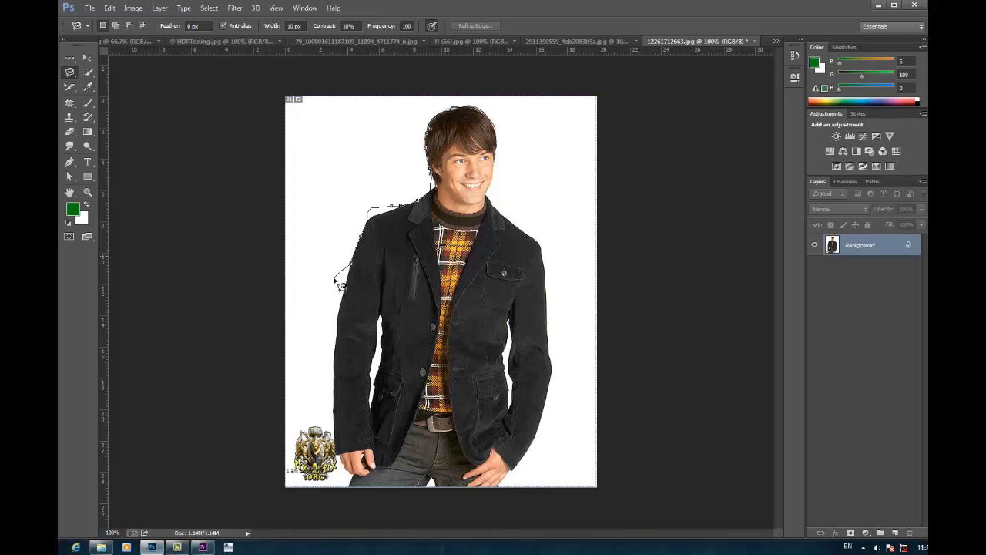
double_click(421, 241)
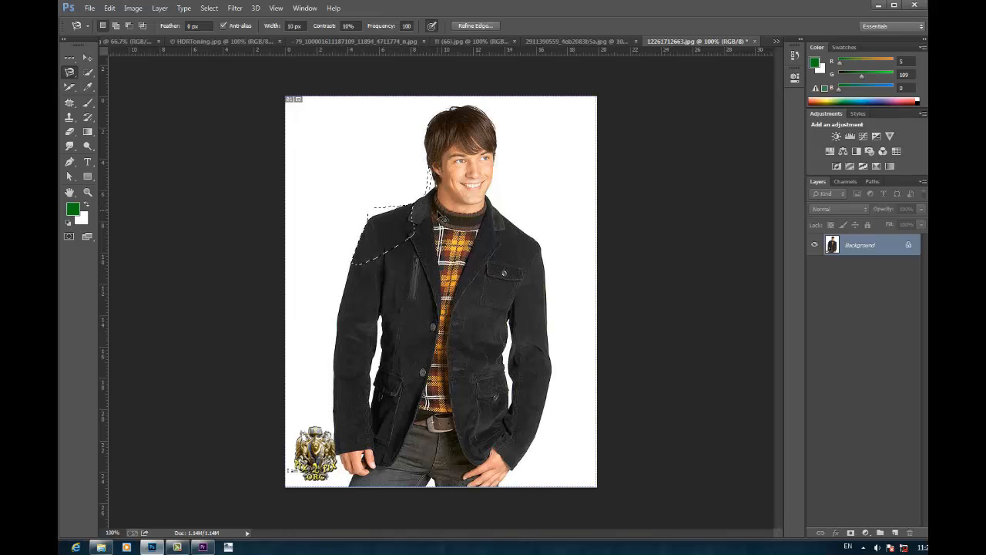
key(ctrl+d)
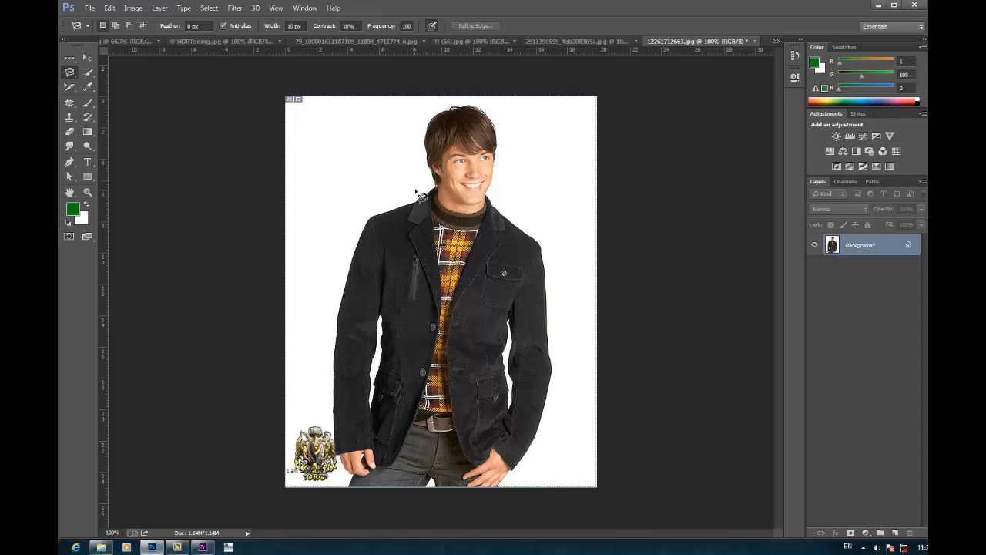
Step: Select the white backdrop around the man with the Magic Wand tool three times, clearing the selection each time
click(88, 72)
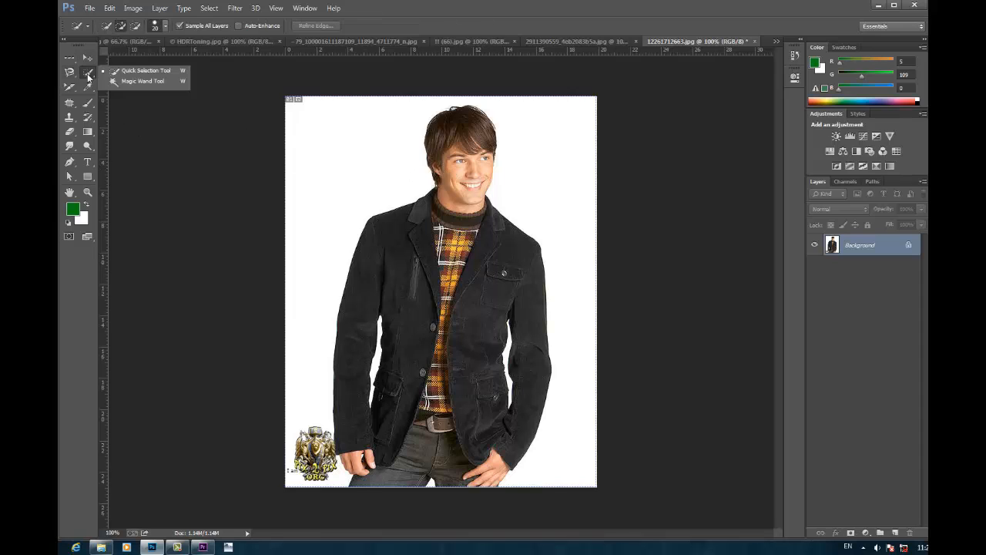
click(144, 81)
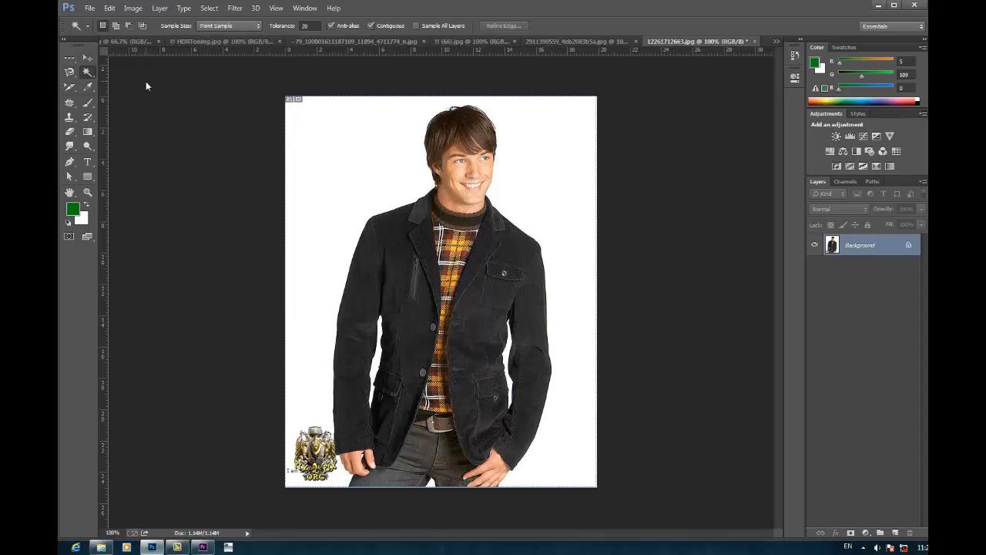
click(357, 150)
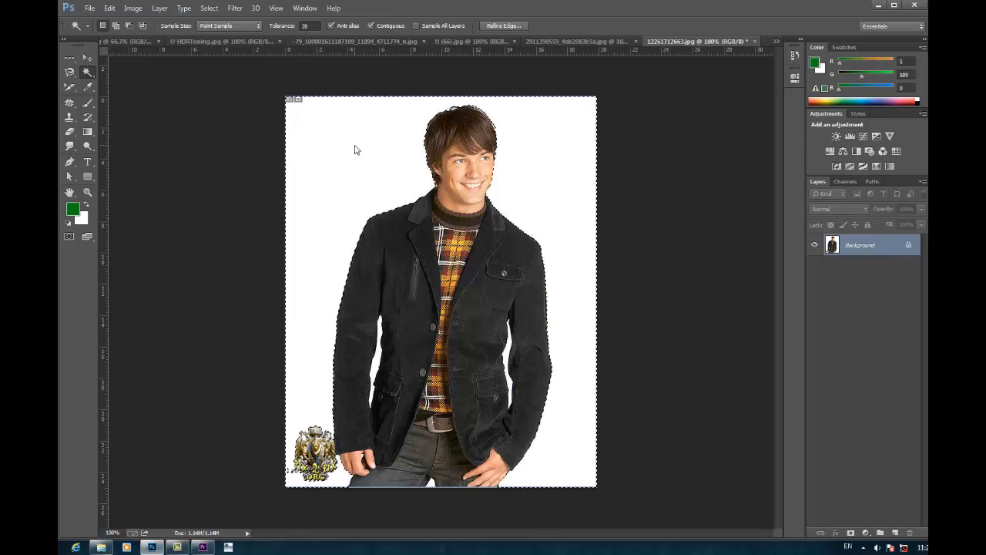
key(ctrl+d)
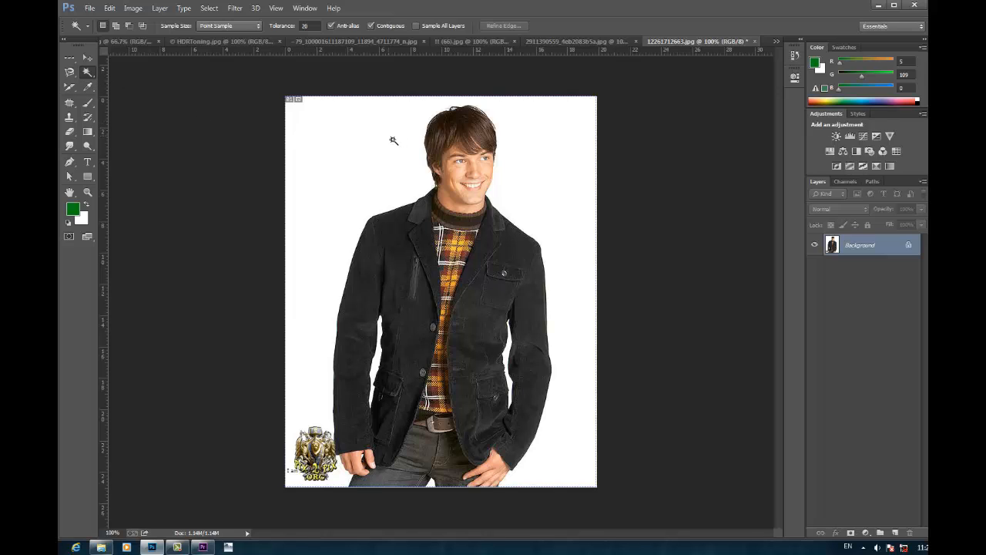
click(335, 156)
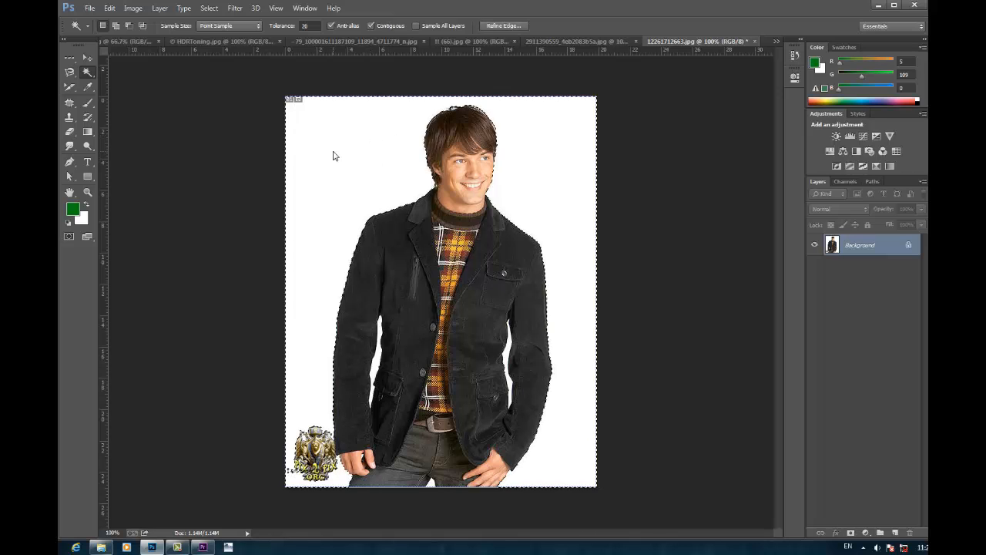
key(ctrl+d)
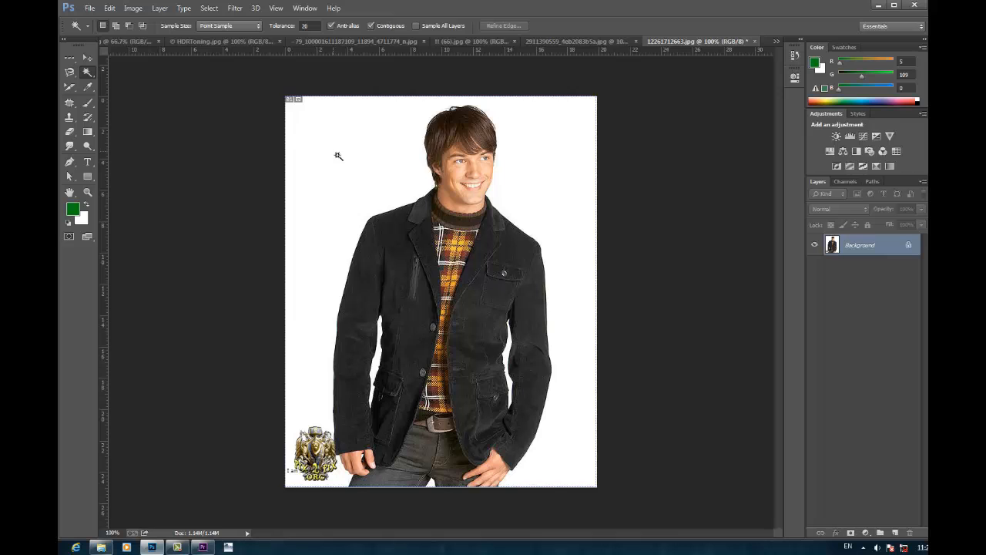
click(365, 148)
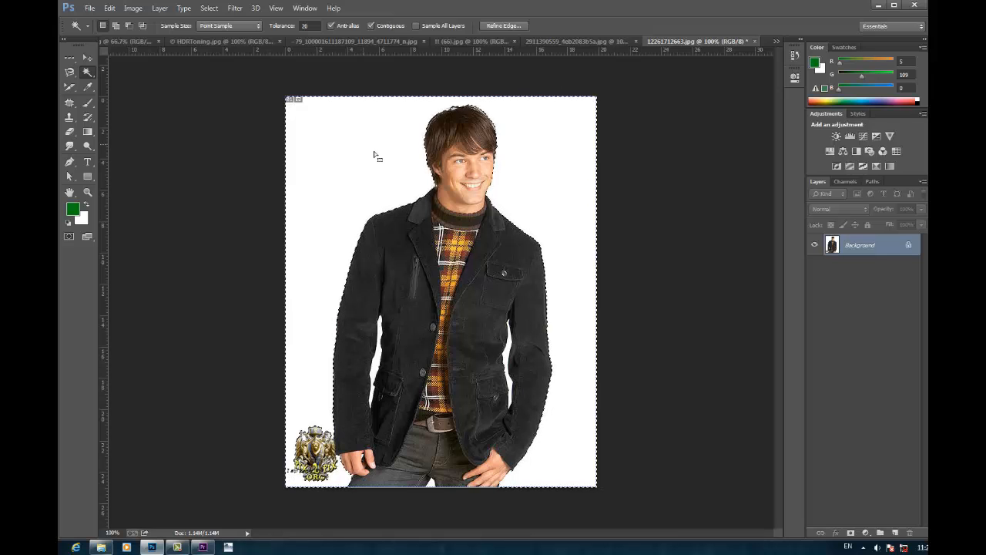
click(225, 80)
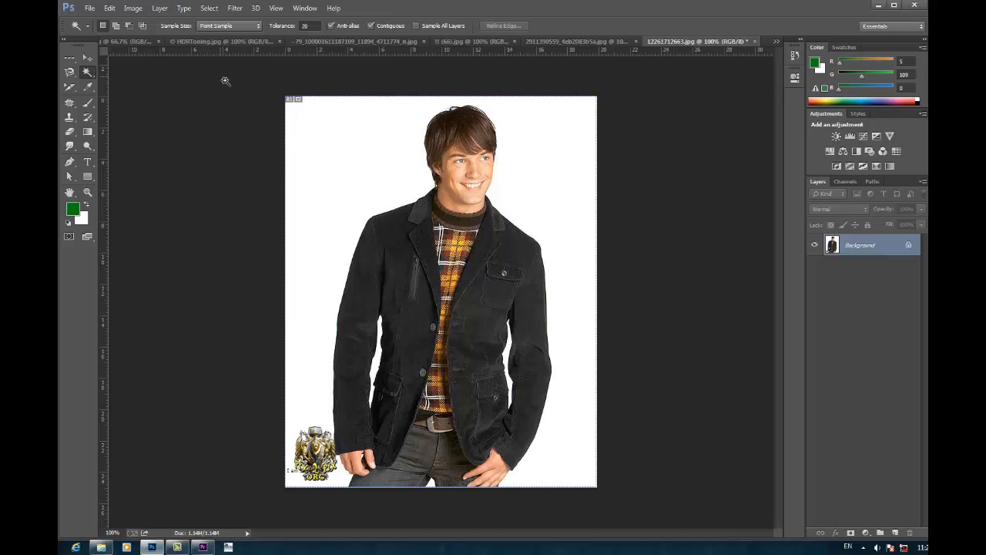
Step: Convert the Background layer to a normal layer and delete the white backdrop selected with the Magic Wand
right_click(86, 76)
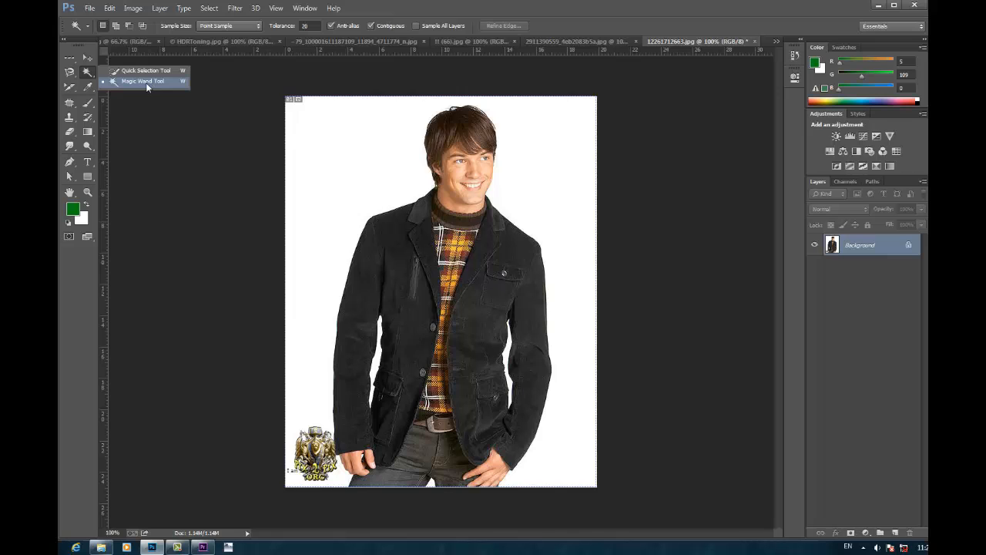
click(146, 81)
click(367, 153)
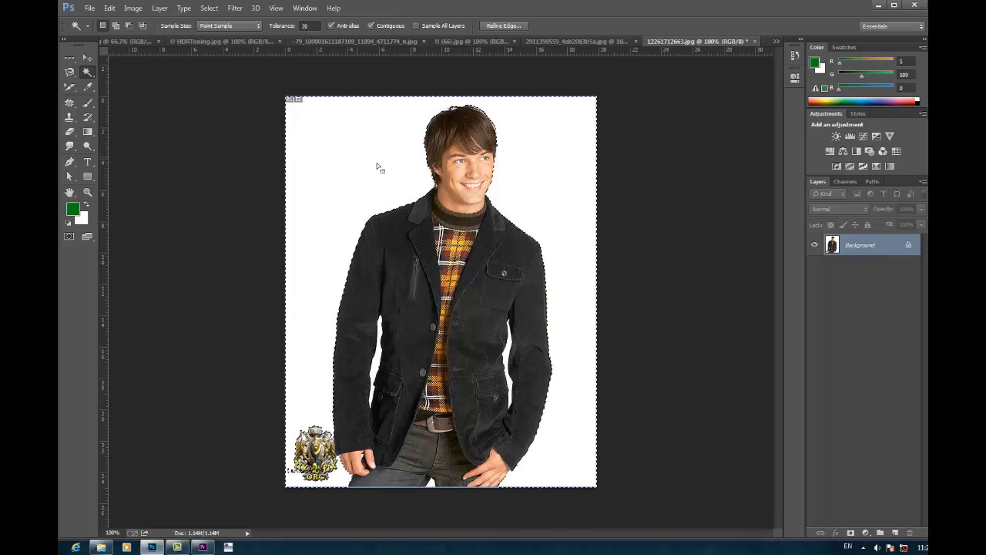
double_click(901, 244)
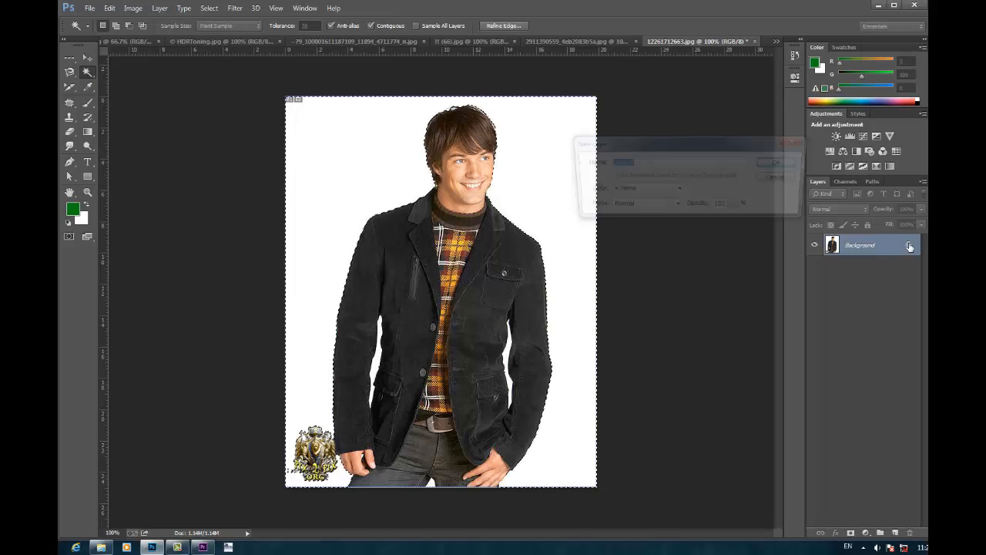
click(784, 159)
key(Delete)
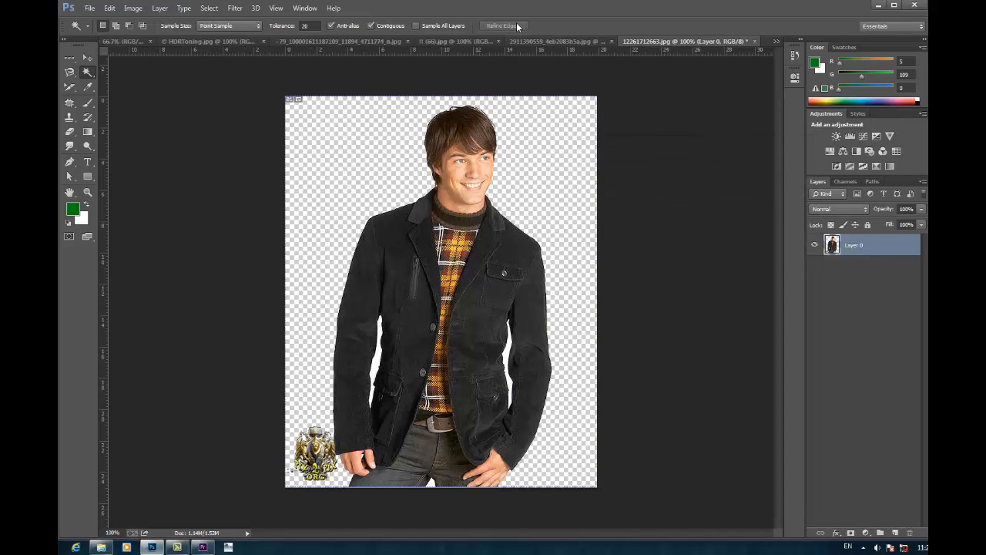
Step: Paste the sunset image into 12261712663.jpg as a new layer and move it below the man's layer
click(451, 41)
click(88, 57)
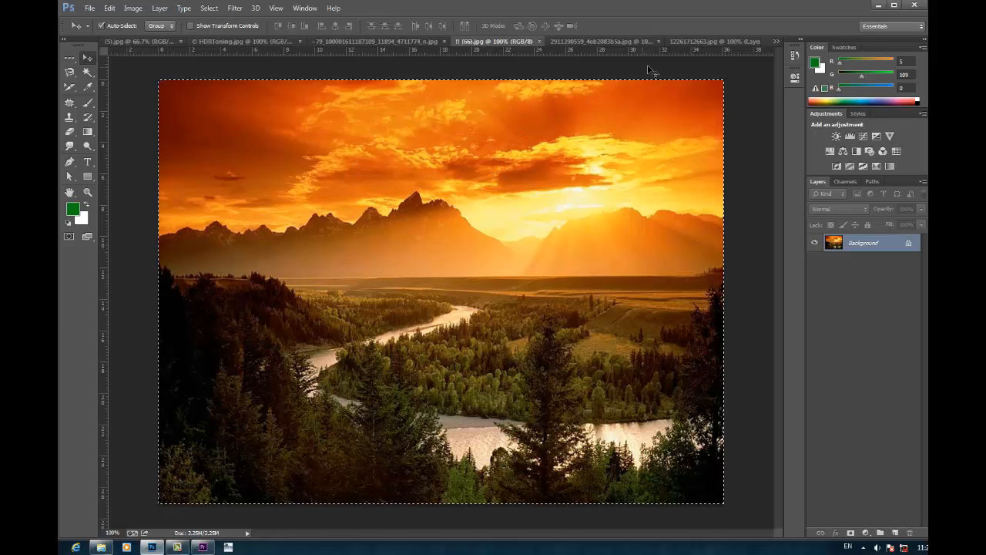
click(678, 43)
key(ctrl+shift+alt+n)
key(ctrl+v)
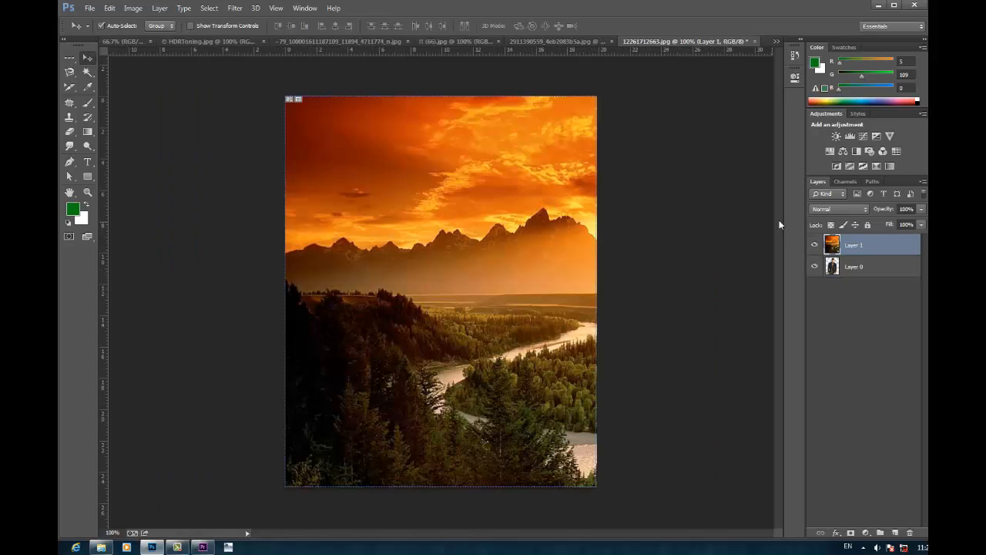
drag(853, 247, 863, 289)
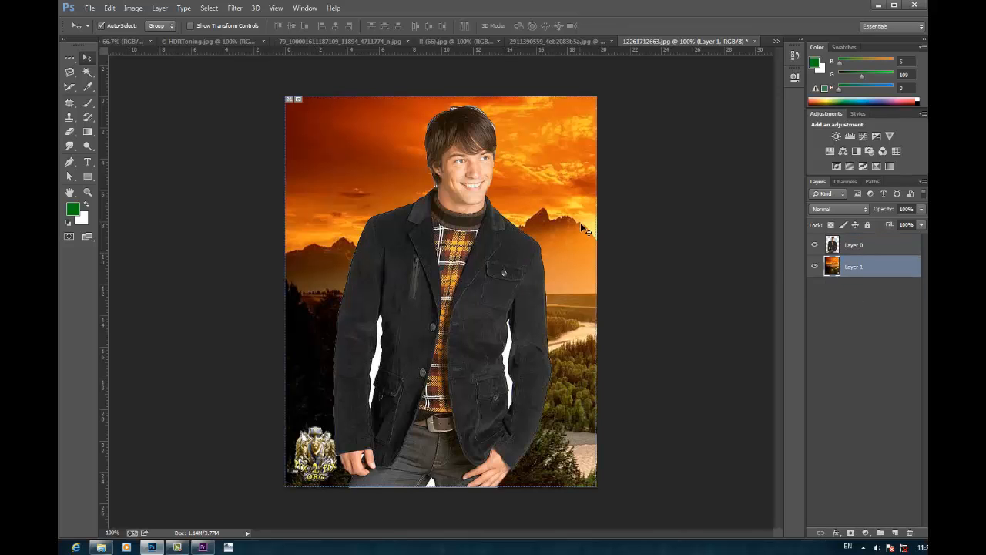
Step: Free-transform the sunset layer to about 106% and position it to fill the canvas behind the man
key(ctrl+t)
mouse_move(286, 97)
mouse_down()
mouse_move(411, 190)
mouse_move(287, 96)
mouse_up()
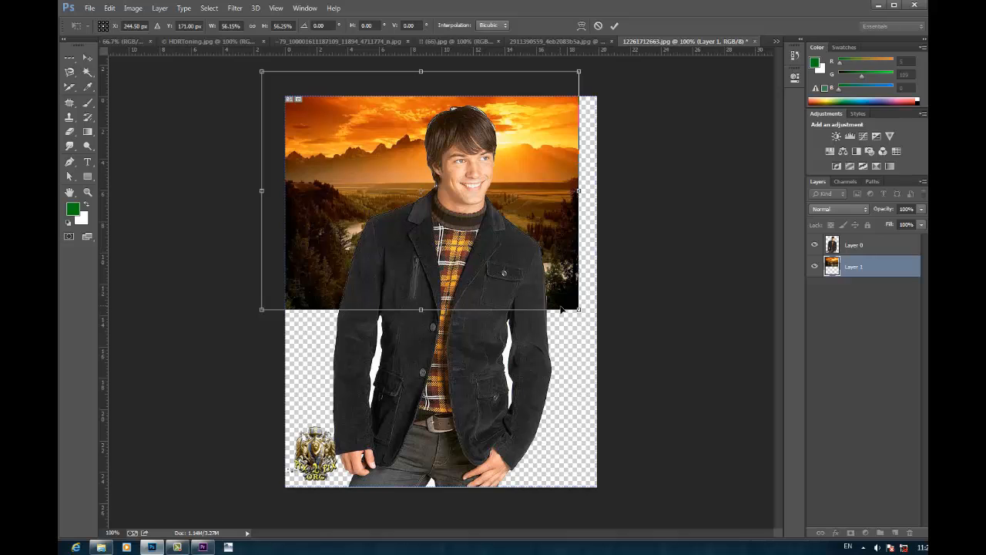
drag(580, 312, 762, 524)
drag(687, 424, 693, 438)
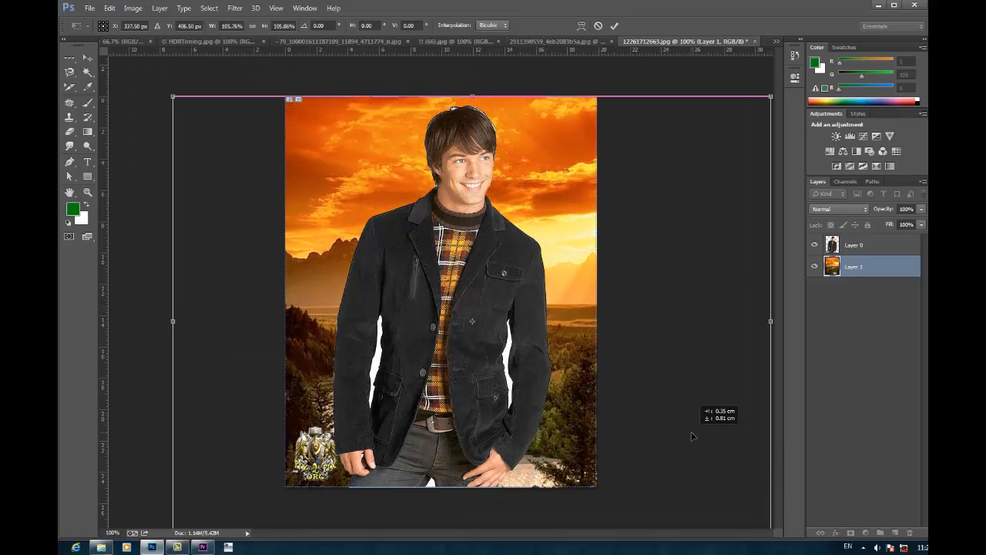
click(613, 26)
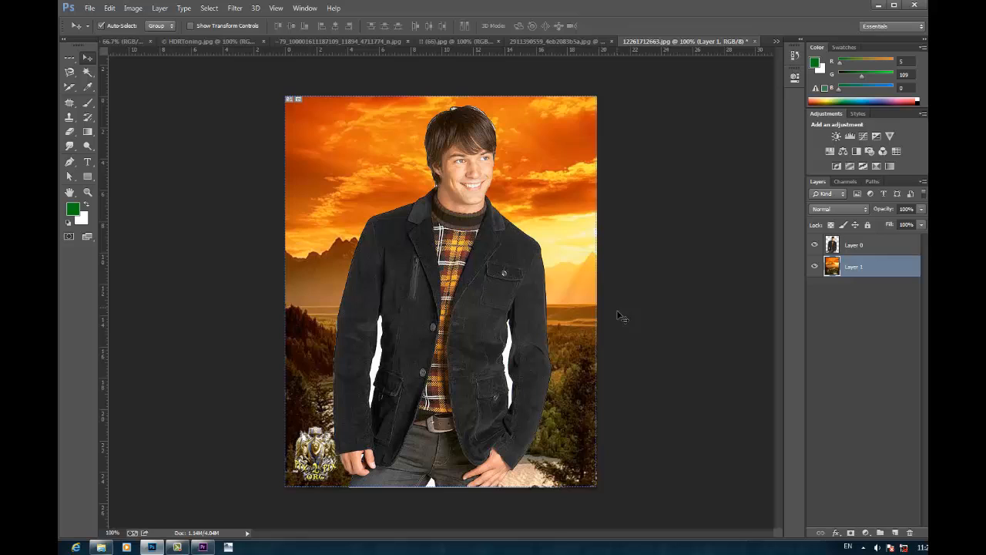
Step: Erase the white gaps between the man's arms and body on Layer 0 with the Magic Eraser tool
click(74, 136)
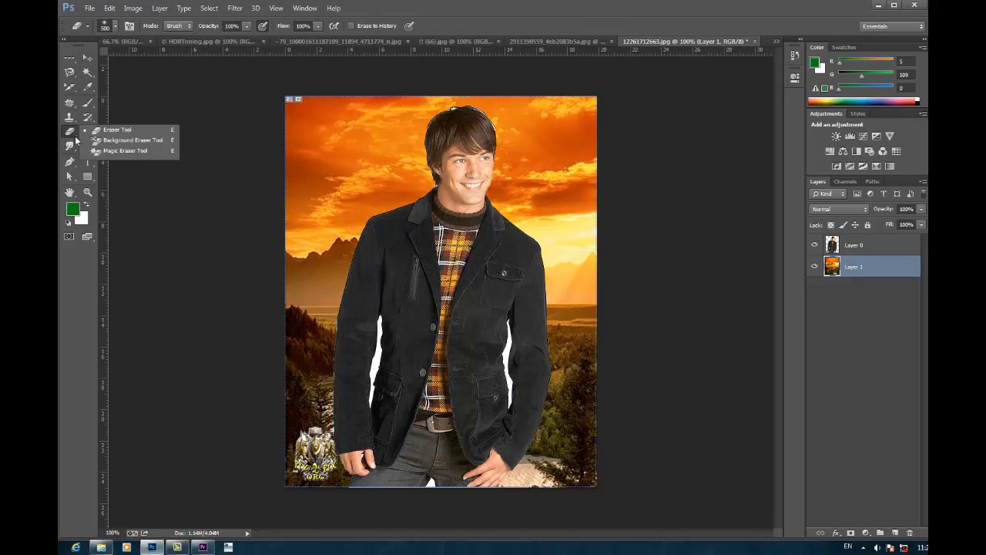
click(115, 151)
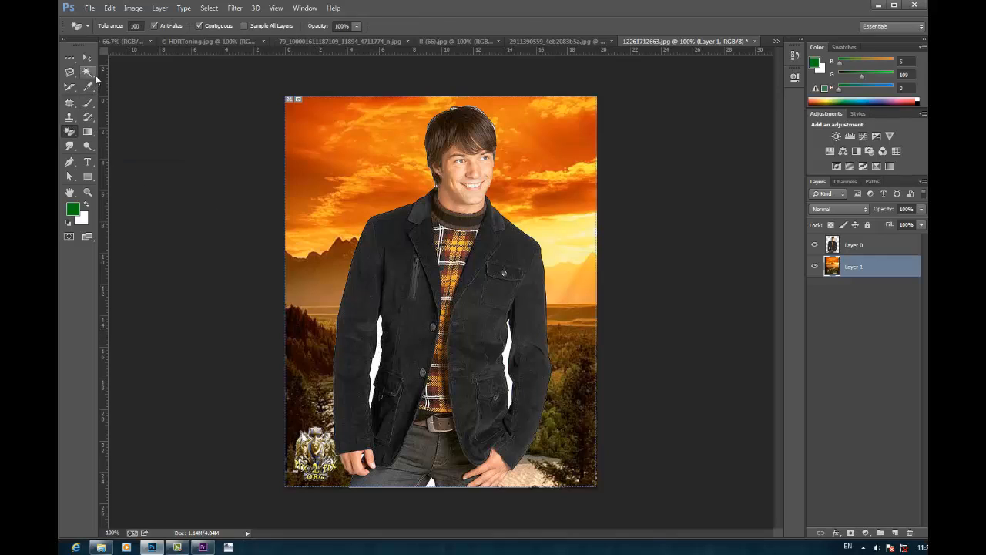
drag(87, 71, 144, 84)
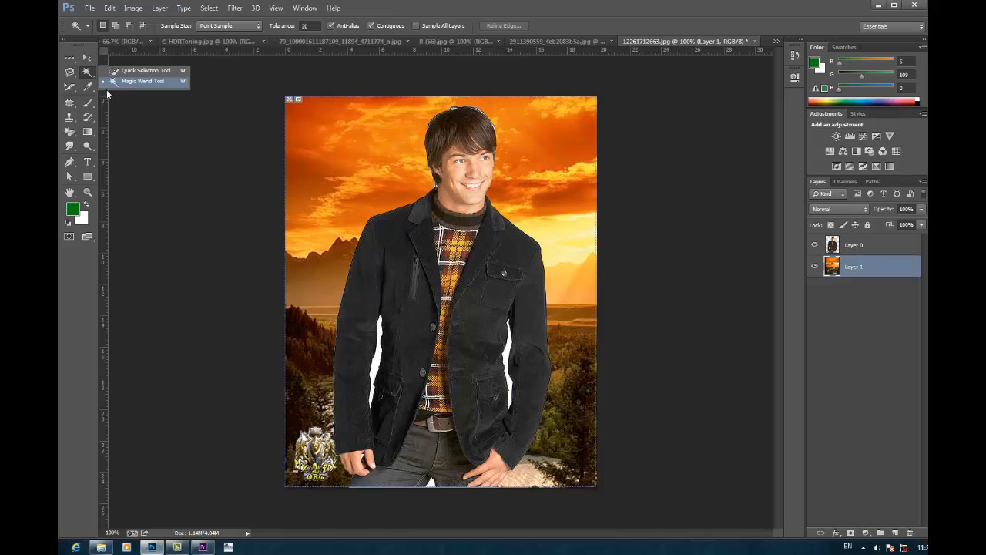
drag(71, 132, 116, 154)
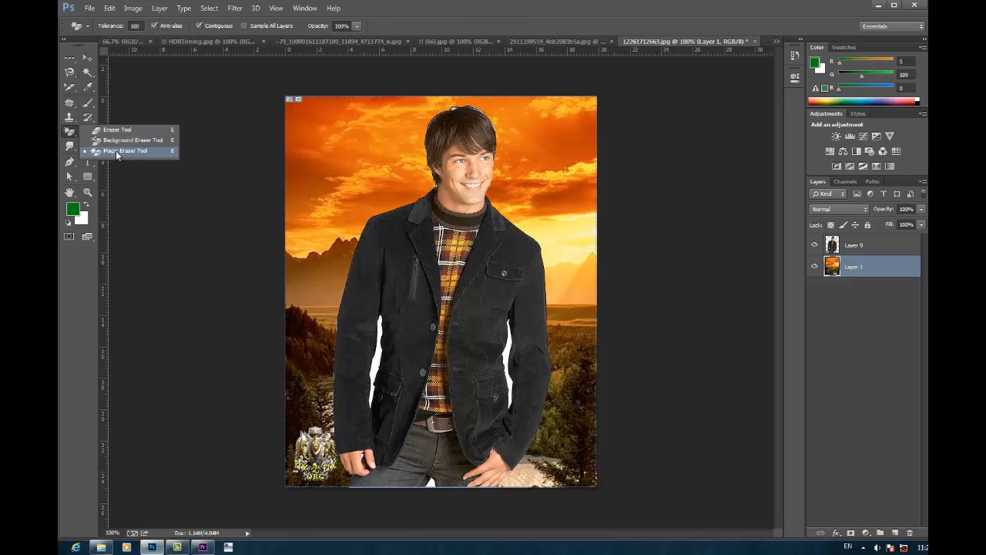
click(383, 364)
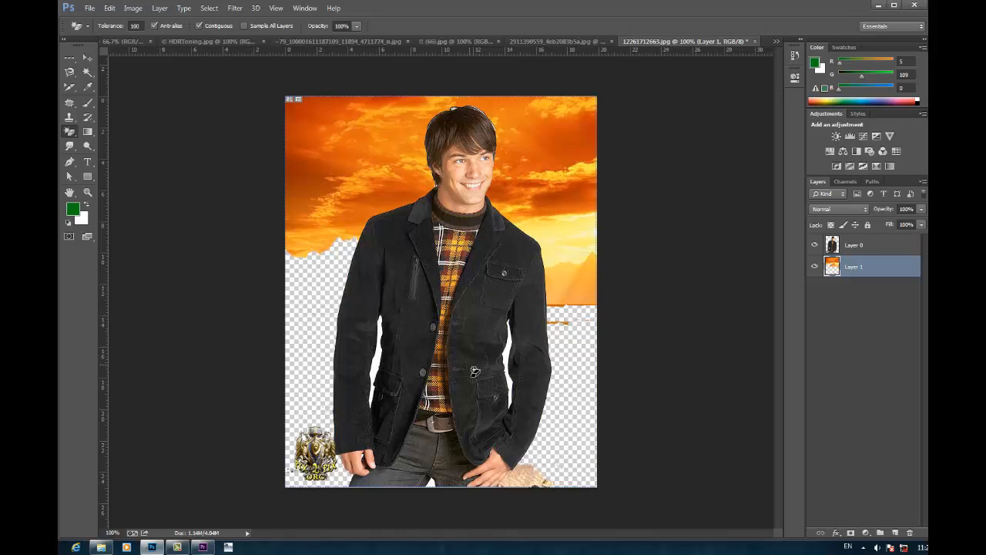
key(ctrl+z)
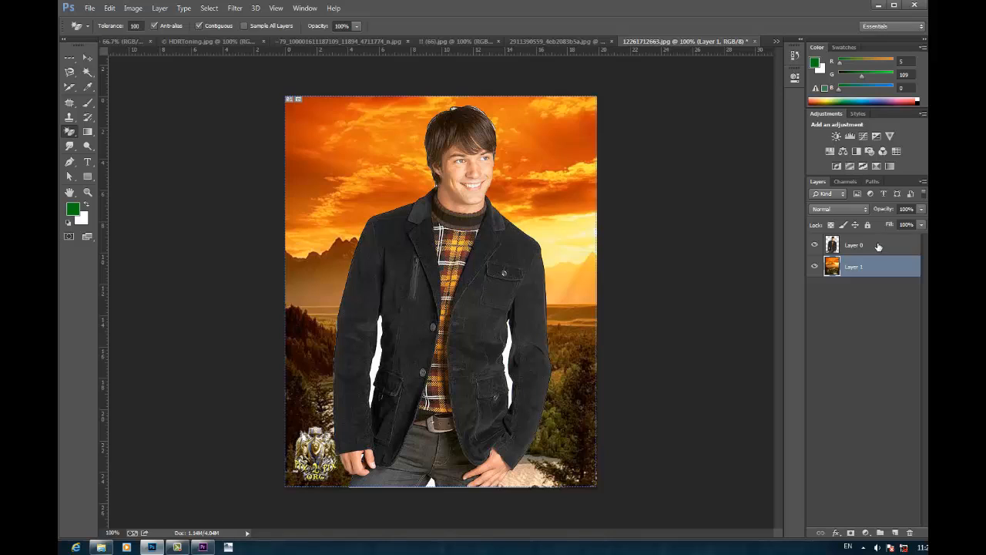
click(878, 245)
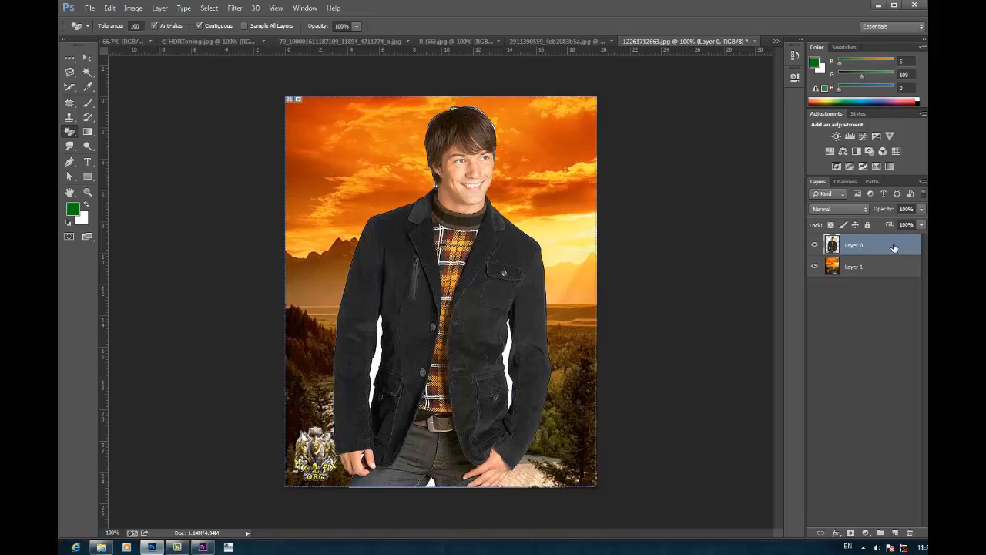
click(509, 361)
click(382, 367)
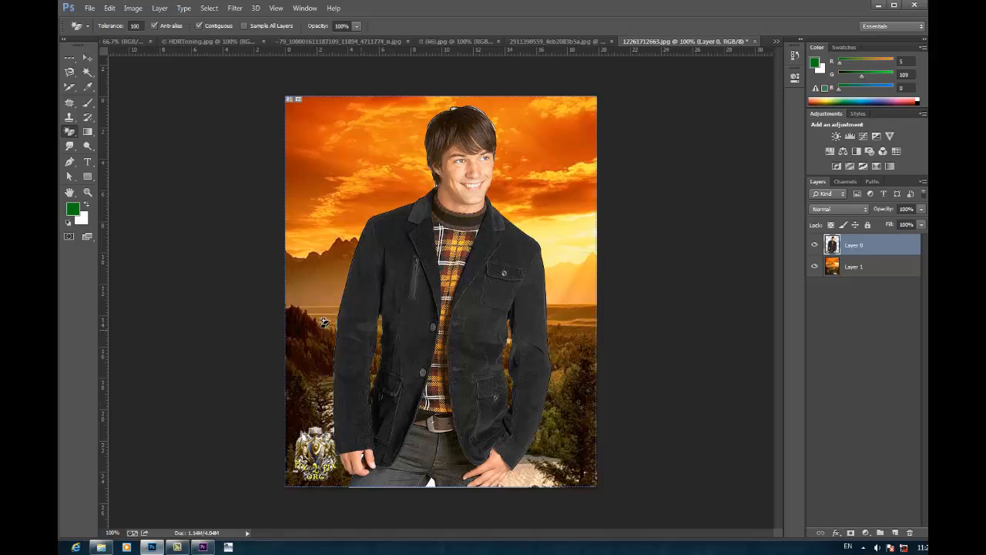
Step: Erase the logo beside the man's hand and the light fringe along his adjacent sleeve with the Eraser at brush size 60
right_click(71, 132)
click(115, 128)
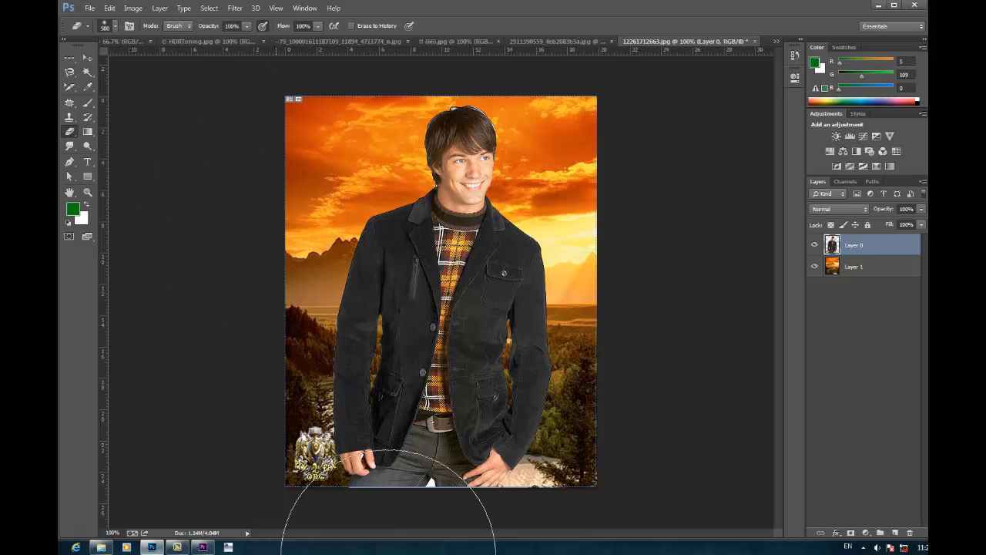
key(bracketleft)
key(bracketleft)
key(bracketleft)
key(bracketleft)
key(bracketleft)
key(bracketleft)
key(bracketleft)
key(bracketleft)
key(bracketleft)
key(bracketleft)
key(bracketleft)
key(bracketleft)
mouse_move(316, 440)
mouse_down()
mouse_move(308, 461)
mouse_move(323, 450)
mouse_move(336, 475)
mouse_move(325, 482)
mouse_move(312, 470)
mouse_up()
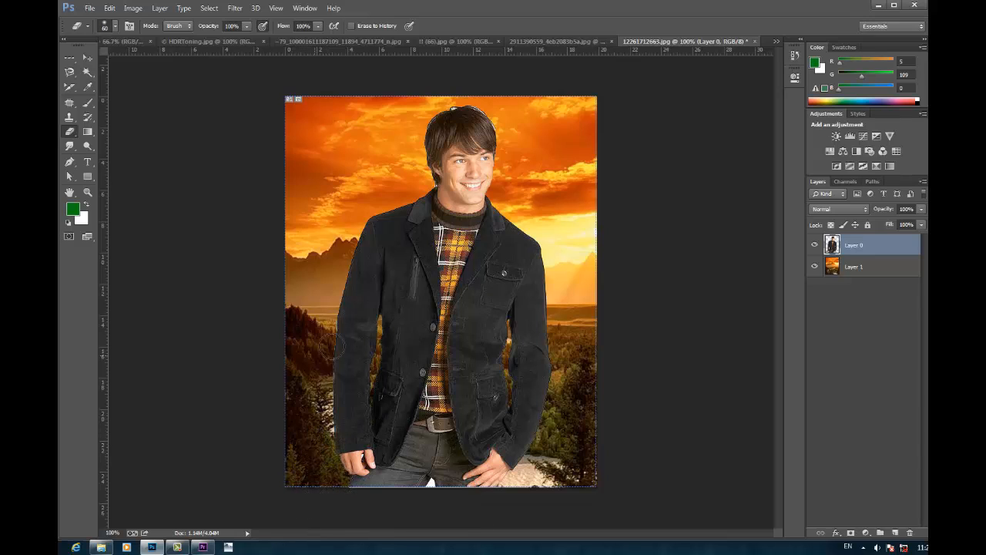
drag(332, 347, 337, 436)
Step: Load Layer 0's outline as a selection and refine its edge along the top of the man's hair with the Refine Radius brush
ctrl+click(831, 245)
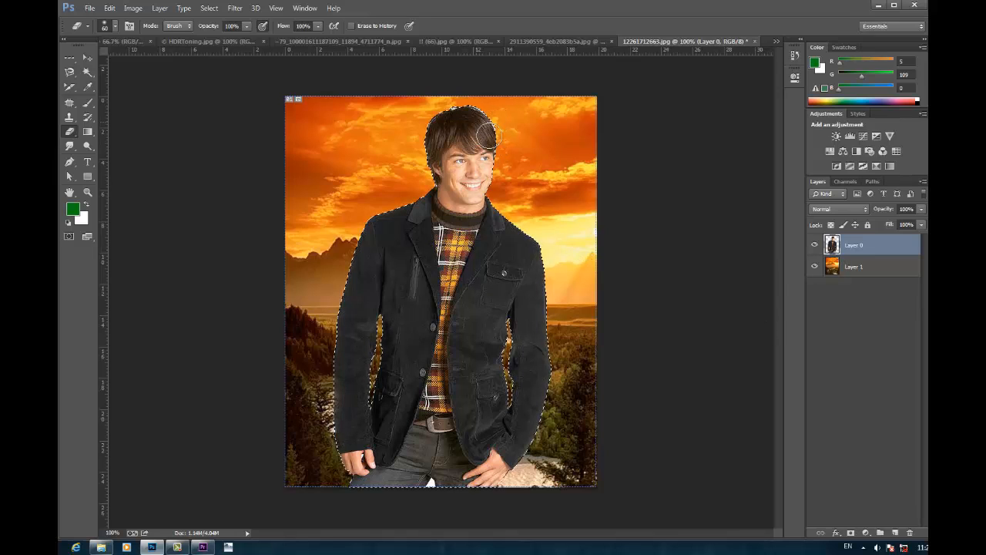
click(88, 71)
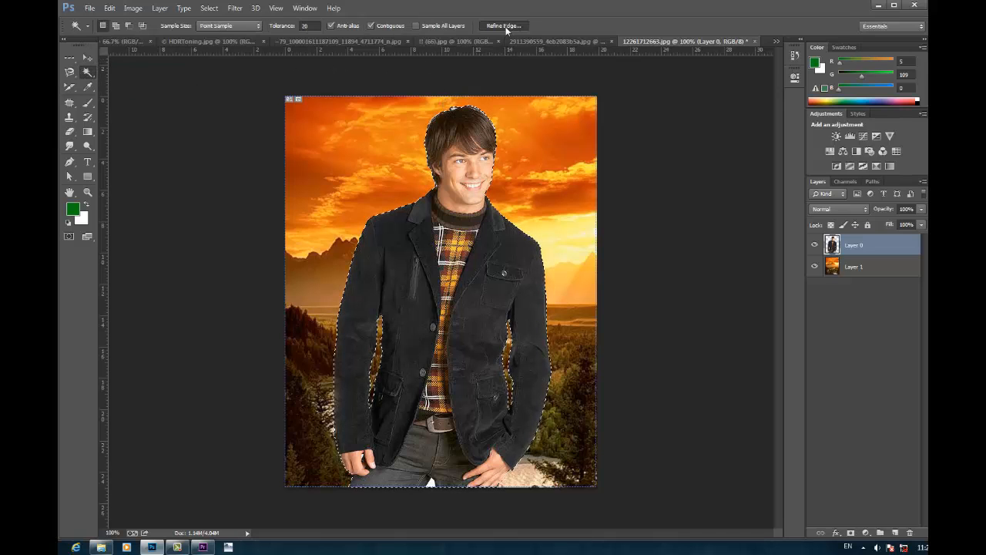
click(505, 25)
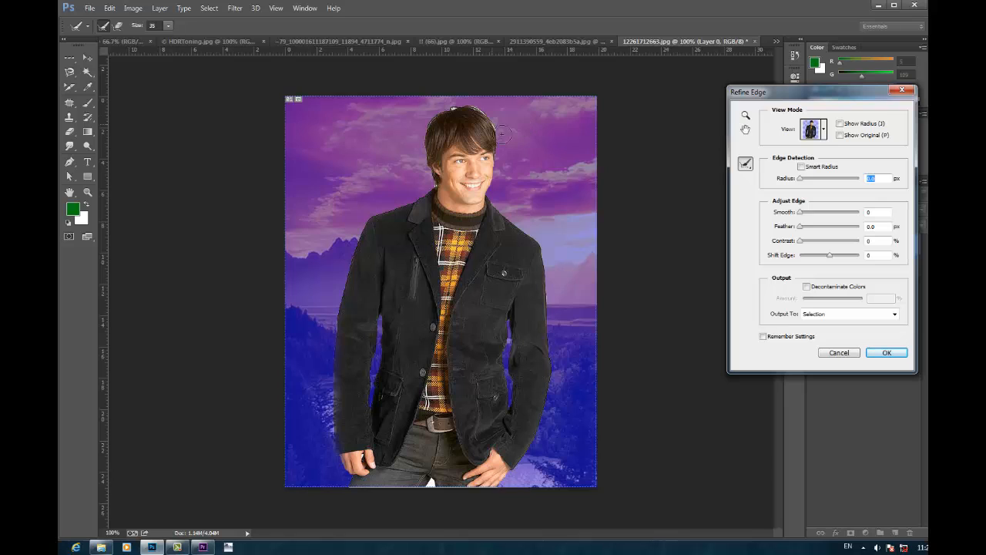
key(ctrl+plus)
key(ctrl+plus)
key(ctrl+plus)
drag(585, 165, 520, 455)
drag(518, 88, 524, 376)
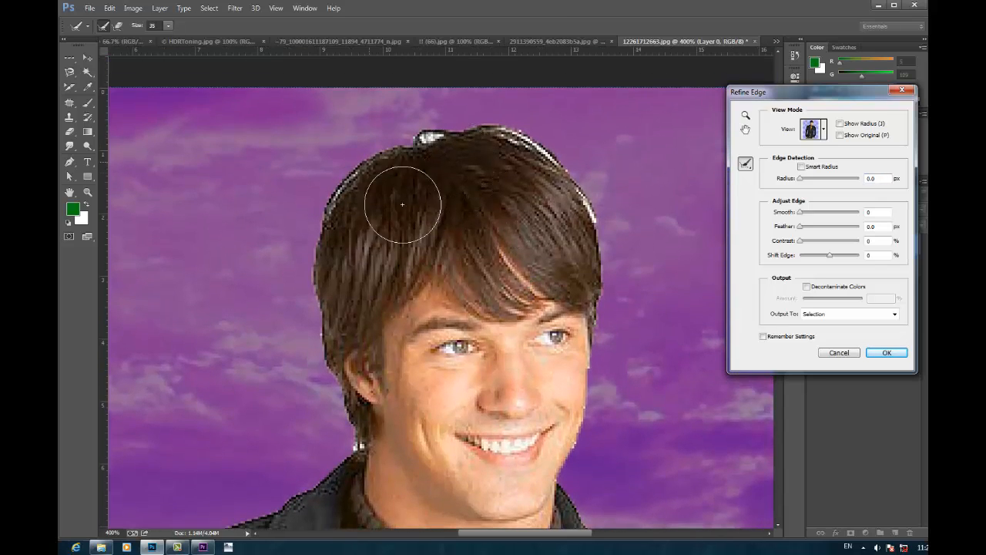
mouse_move(371, 237)
mouse_down()
mouse_move(448, 186)
mouse_move(575, 183)
mouse_move(621, 254)
mouse_up()
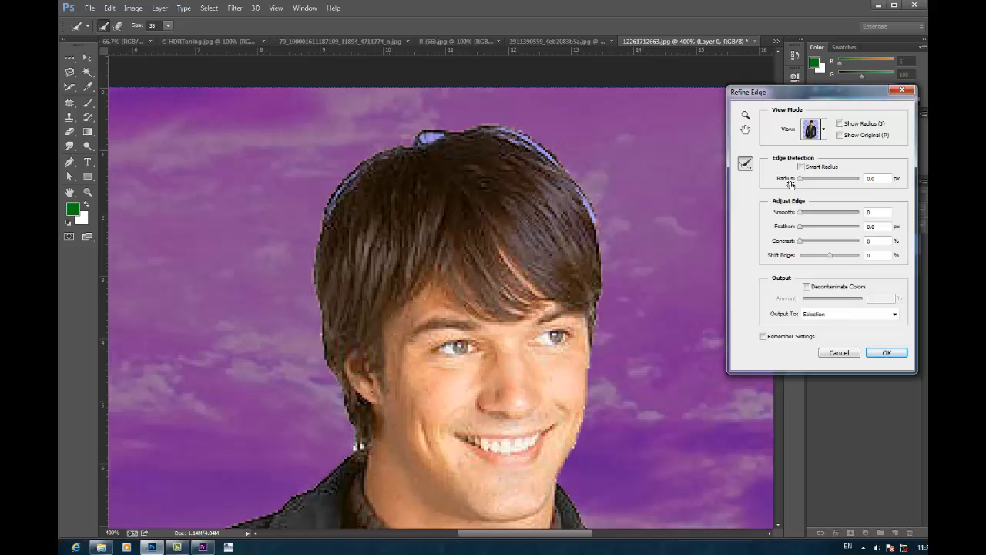
drag(807, 180, 737, 183)
click(888, 352)
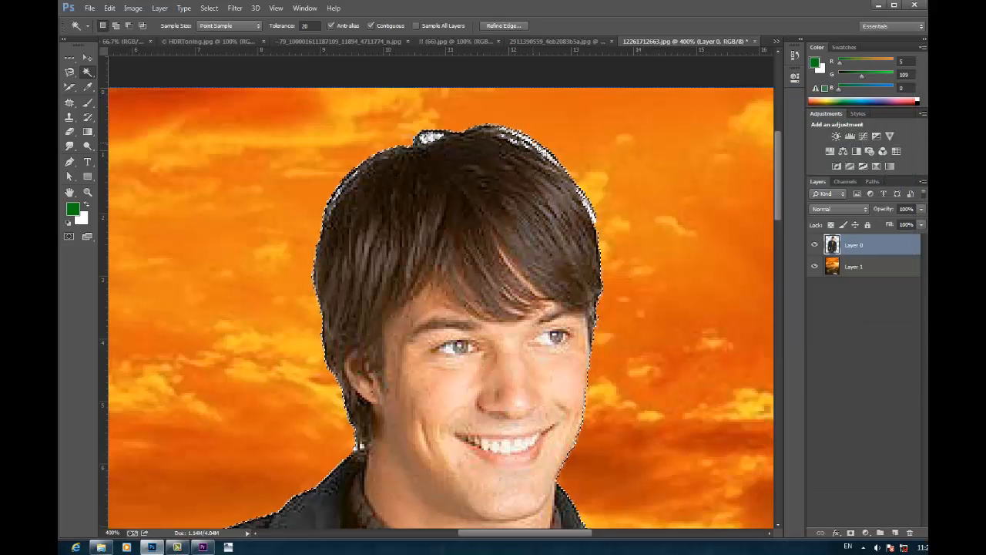
Step: Invert the refined selection, delete the white fringe around the man's hair on Layer 0, and deselect
key(Delete)
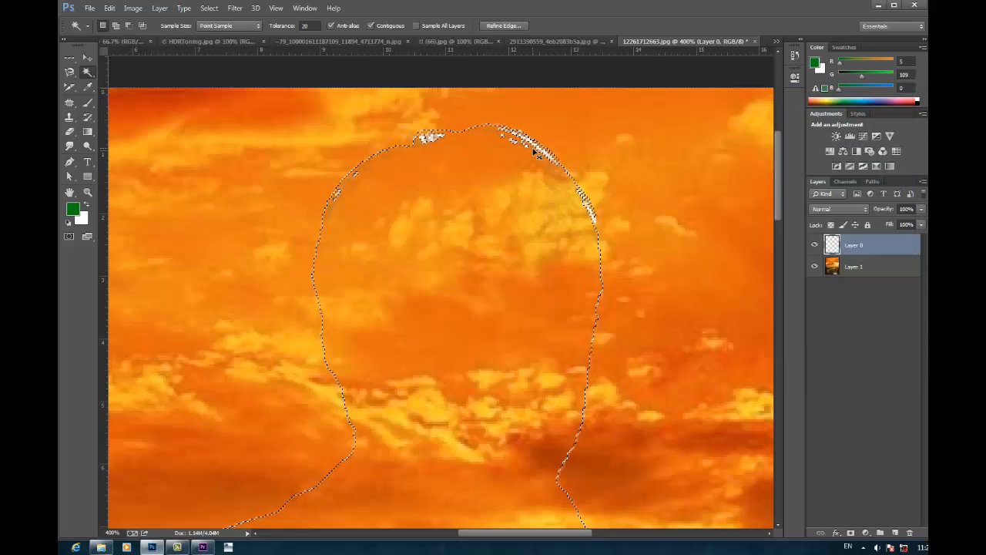
key(ctrl+z)
key(ctrl+shift+i)
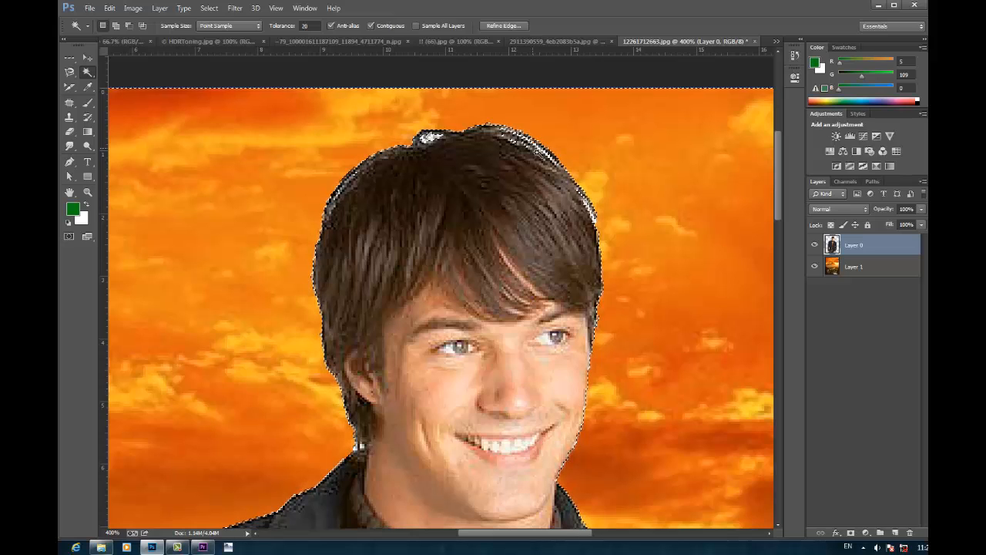
key(ctrl+d)
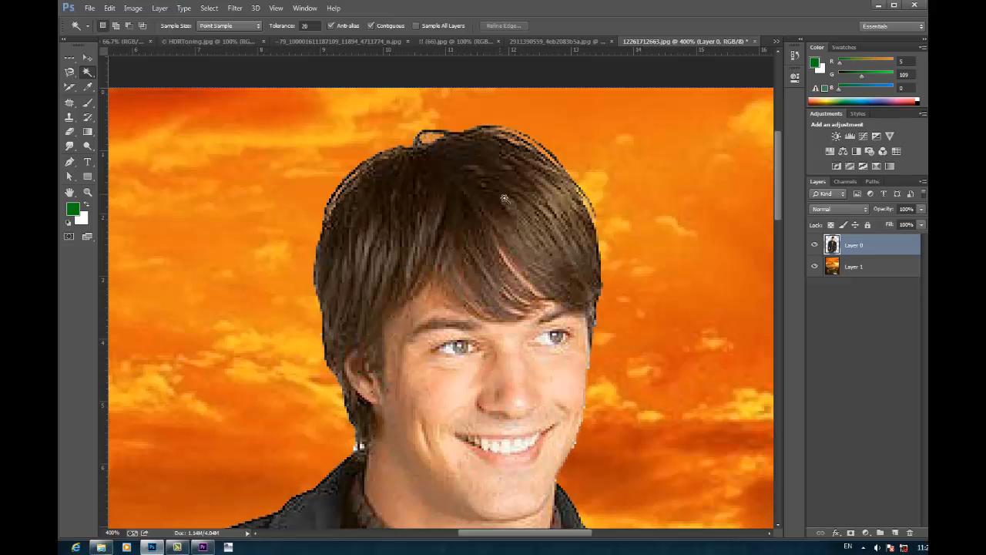
key(ctrl+1)
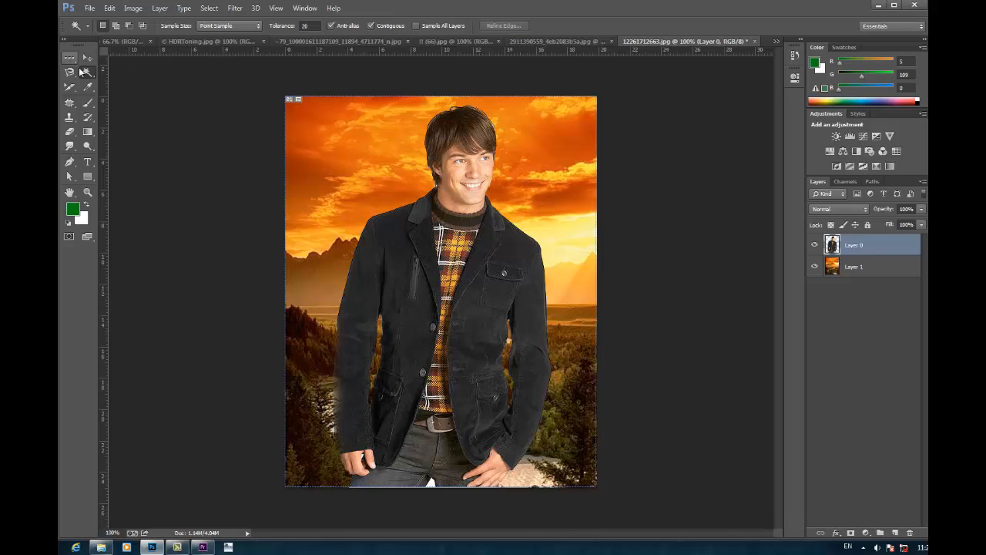
Step: Crop the composite to a portrait frame around the man's head and upper chest
drag(75, 85, 94, 89)
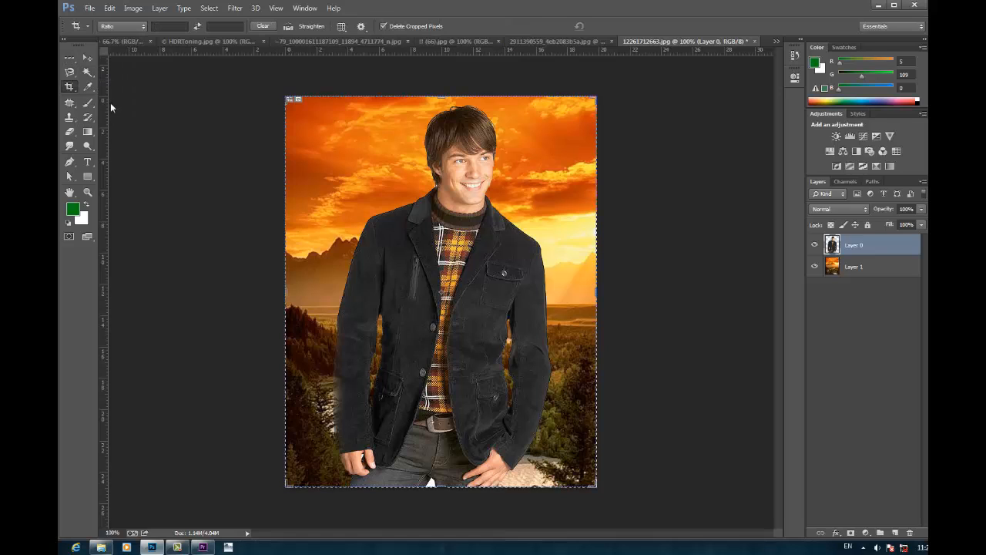
drag(317, 104, 552, 326)
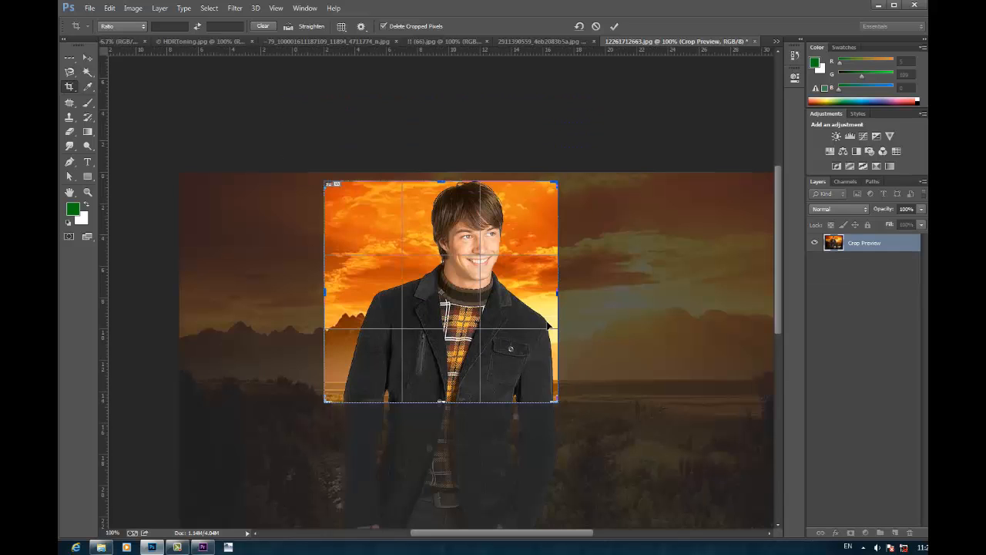
drag(328, 296, 355, 297)
drag(450, 309, 449, 317)
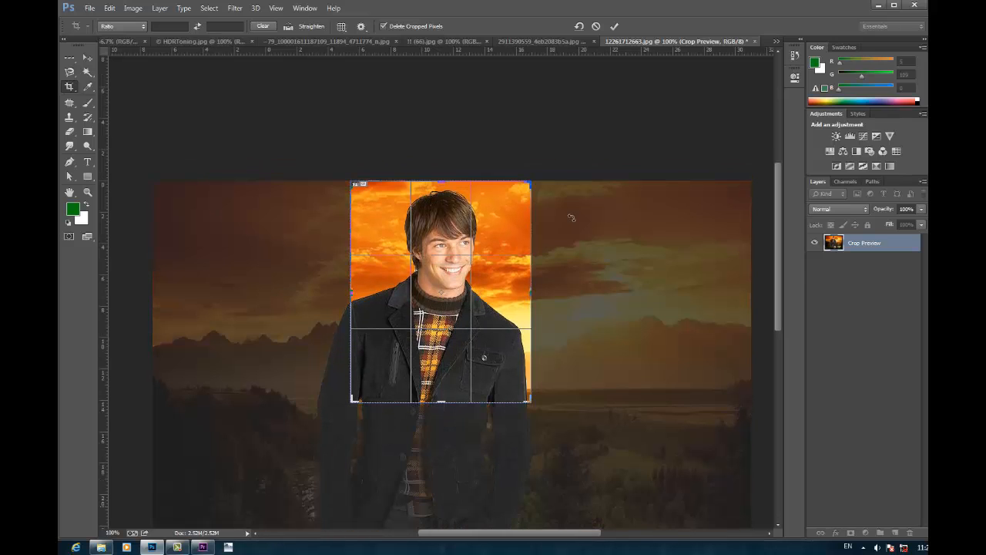
click(615, 27)
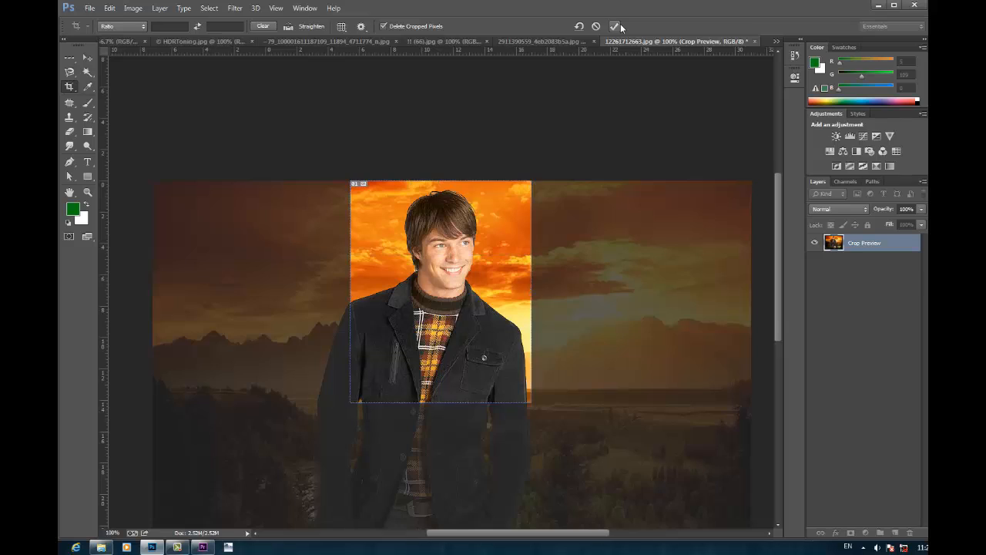